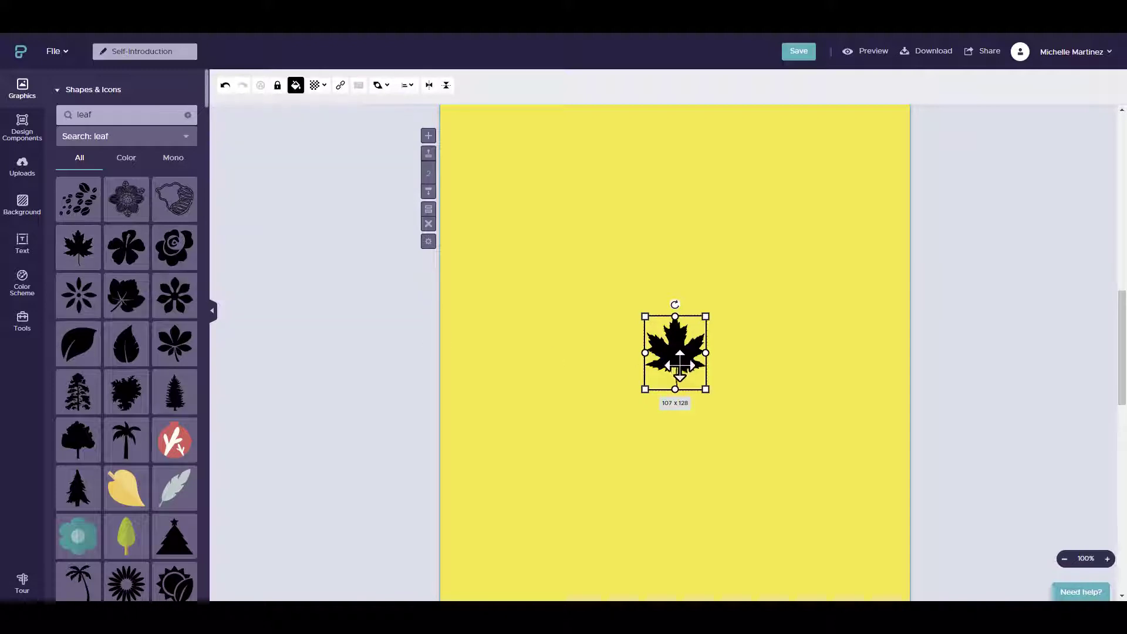
# Move the maple leaf to the yellow page's upper-right area and place the eight-petal flower icon beside it.
pyautogui.moveTo(695, 350); pyautogui.dragTo(848, 168)
pyautogui.moveTo(82, 289)
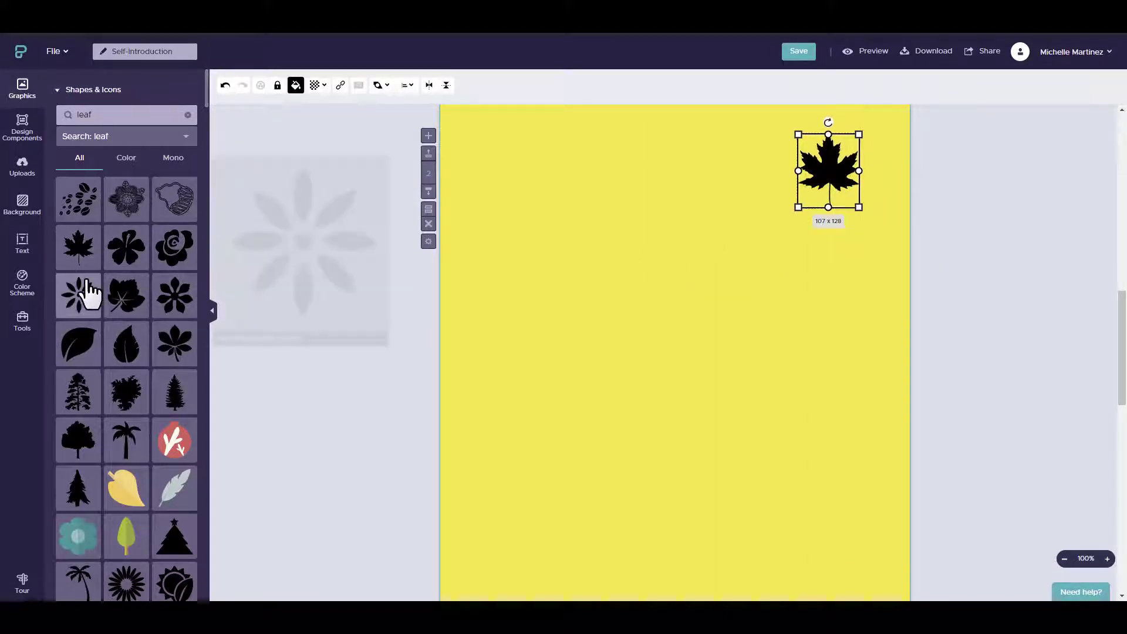
pyautogui.moveTo(83, 296); pyautogui.dragTo(745, 178)
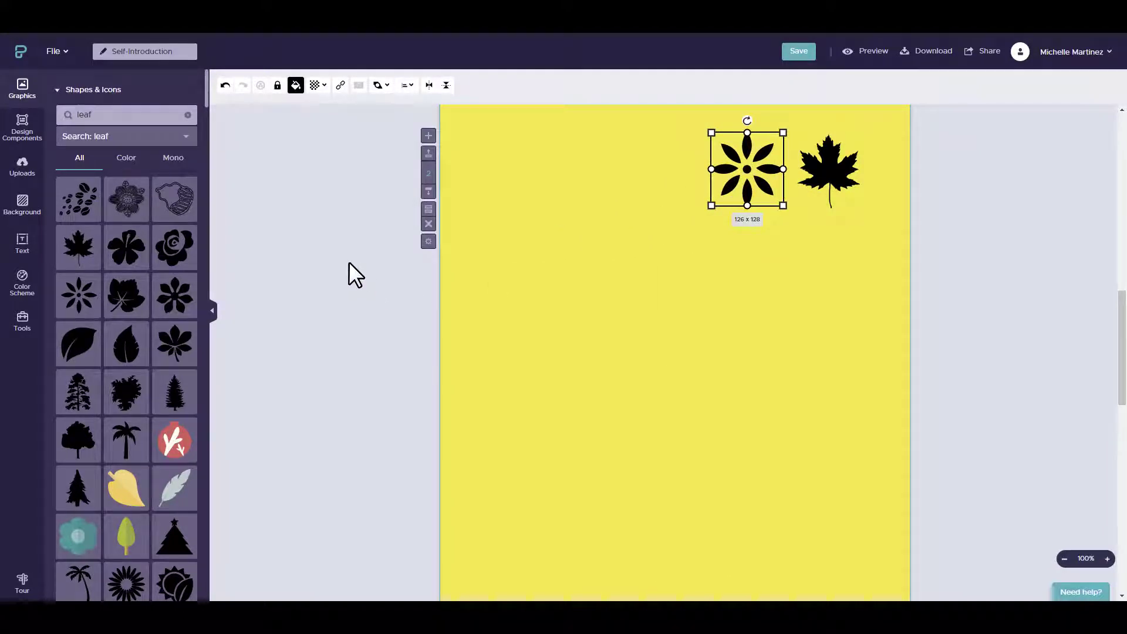
pyautogui.click(349, 261)
# Clear the leaf search and look through the list of shape and icon categories.
pyautogui.click(188, 115)
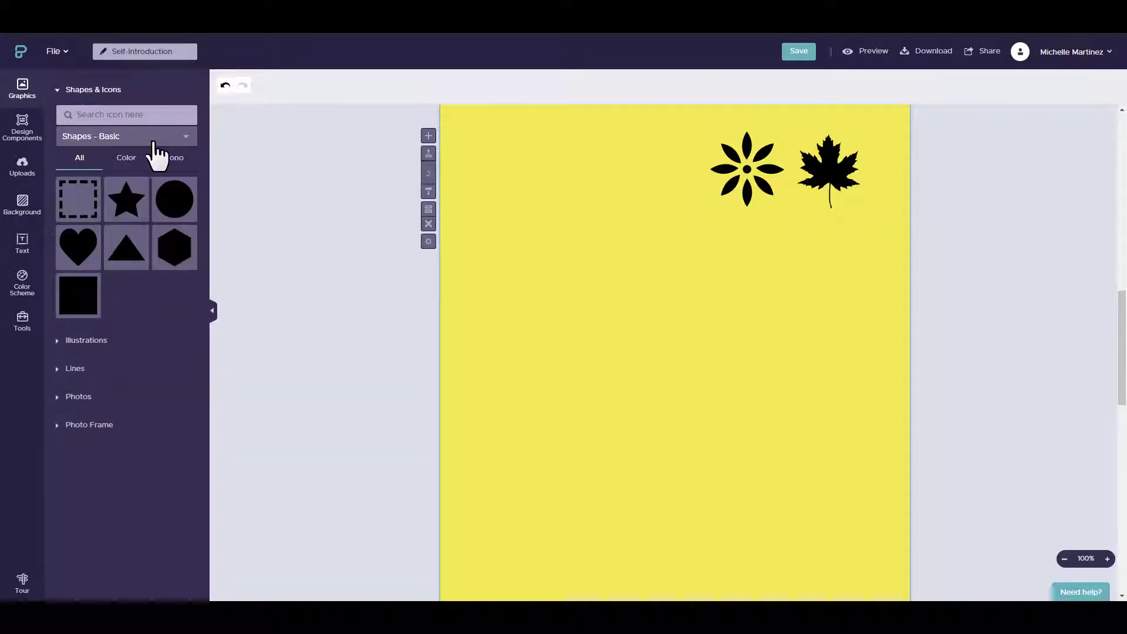
pyautogui.click(187, 141)
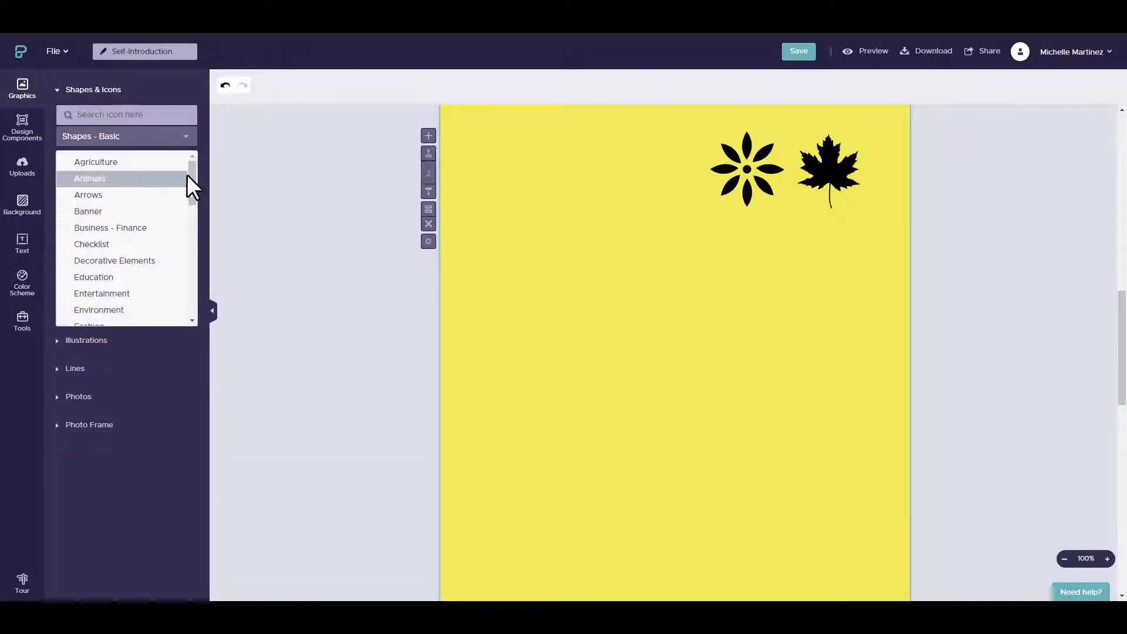
pyautogui.scroll(-2, 197, 191)
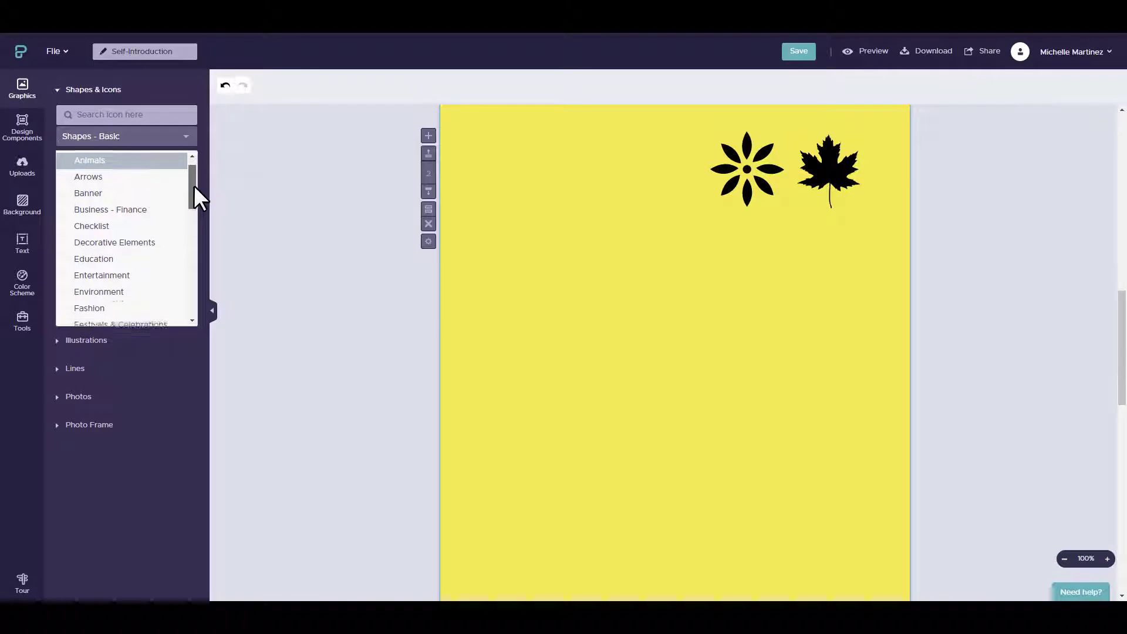
pyautogui.scroll(2, 197, 193)
pyautogui.scroll(-1, 199, 193)
pyautogui.moveTo(195, 183); pyautogui.dragTo(198, 296)
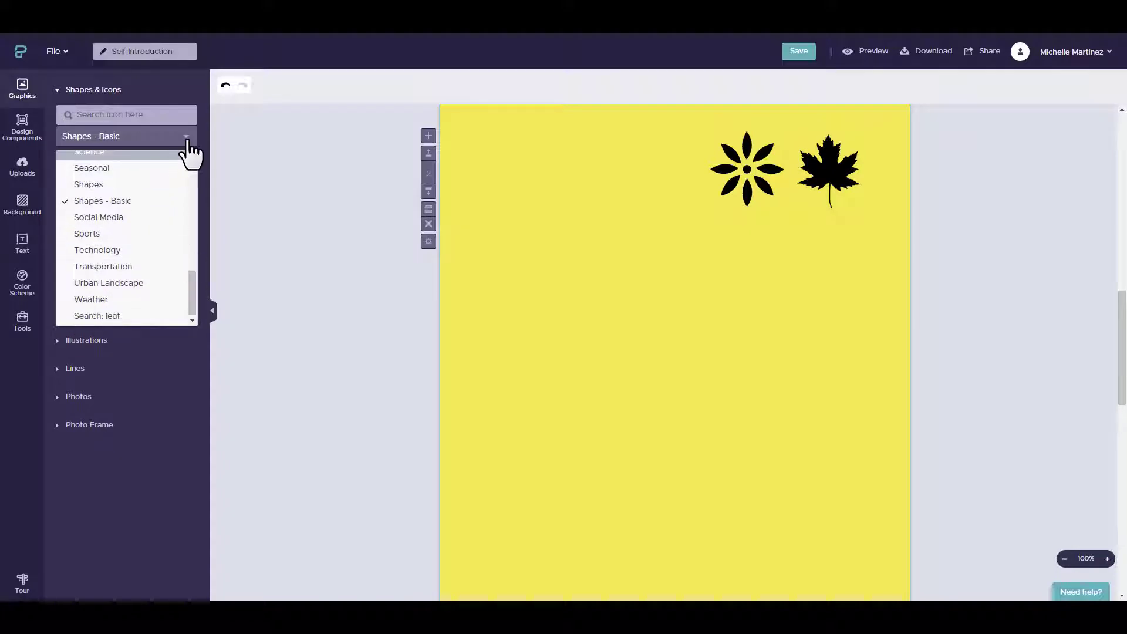
pyautogui.click(186, 138)
# Add the illustration of the standing woman in an orange top and place it below the maple leaf.
pyautogui.click(79, 342)
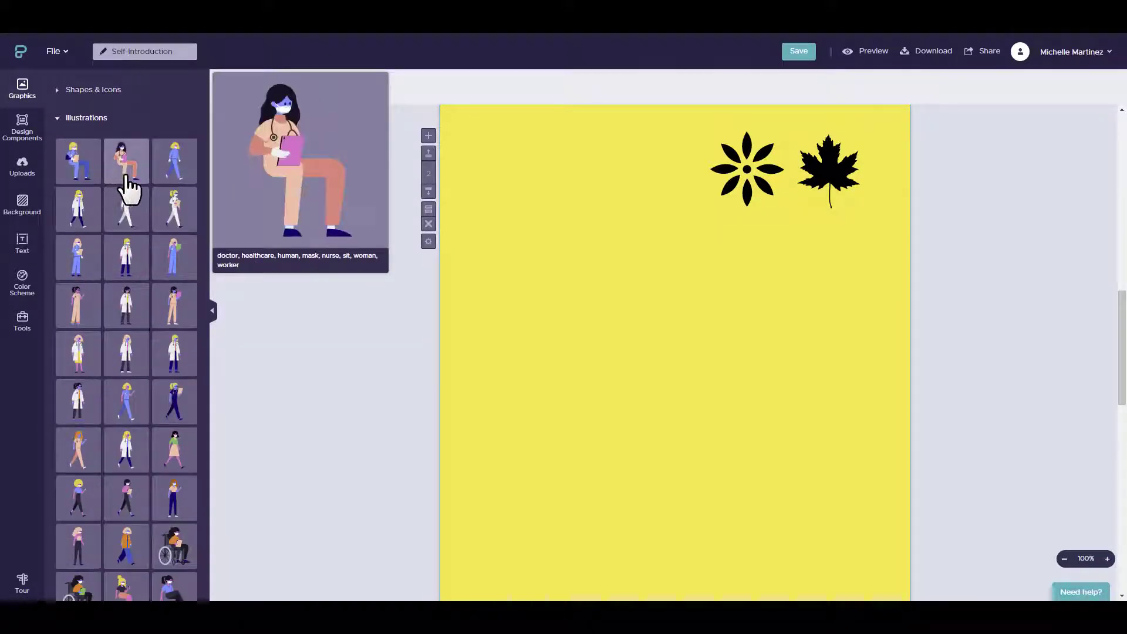
pyautogui.scroll(-5, 121, 235)
pyautogui.scroll(-10, 119, 228)
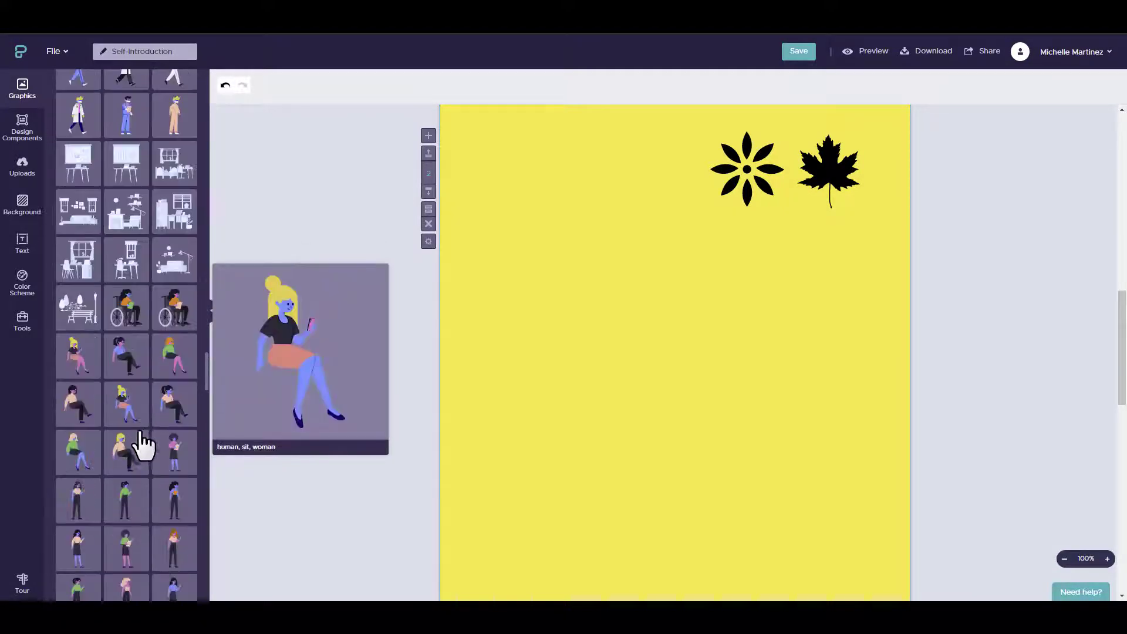
pyautogui.scroll(-3, 139, 448)
pyautogui.click(175, 388)
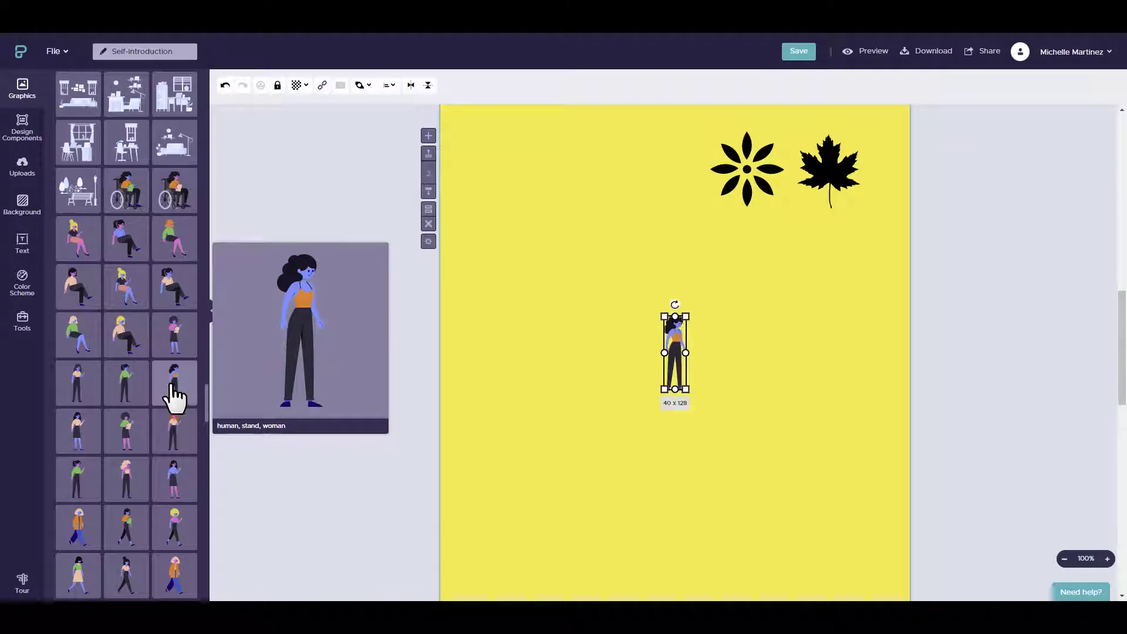
pyautogui.moveTo(690, 332); pyautogui.dragTo(845, 270)
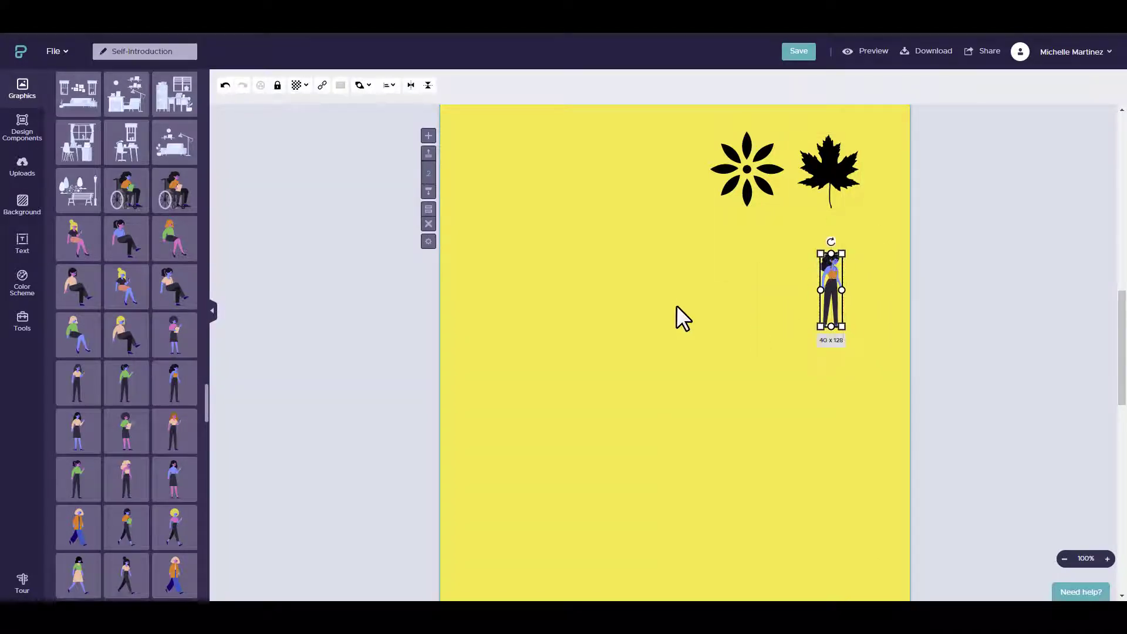
pyautogui.click(675, 309)
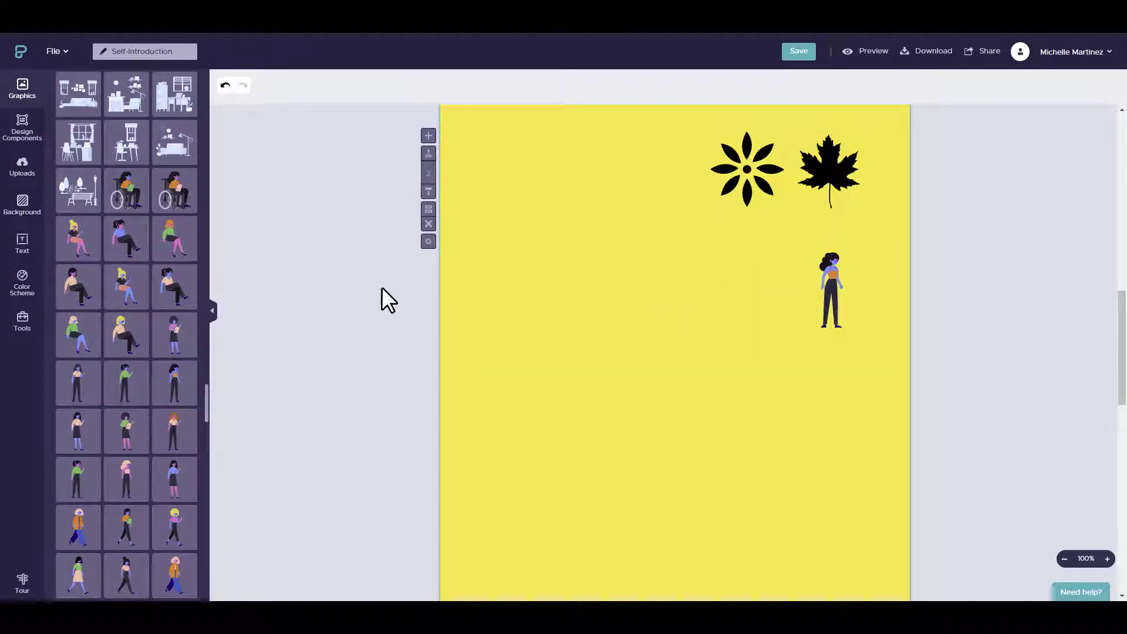
pyautogui.scroll(3, 108, 191)
pyautogui.scroll(-11, 103, 217)
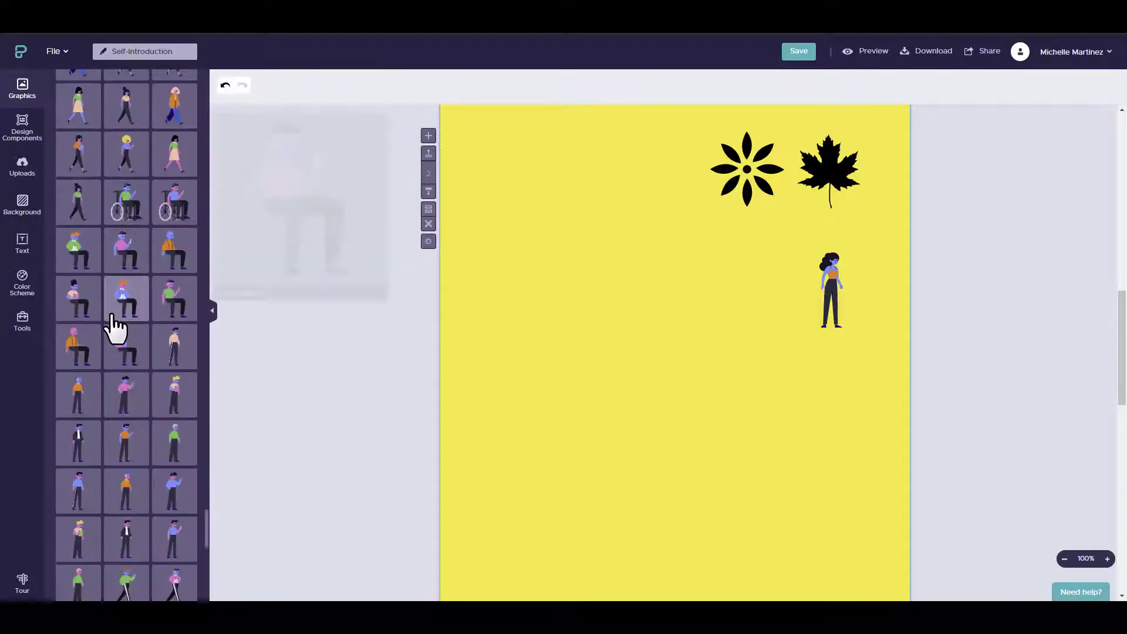
pyautogui.scroll(7, 101, 281)
pyautogui.scroll(12, 94, 247)
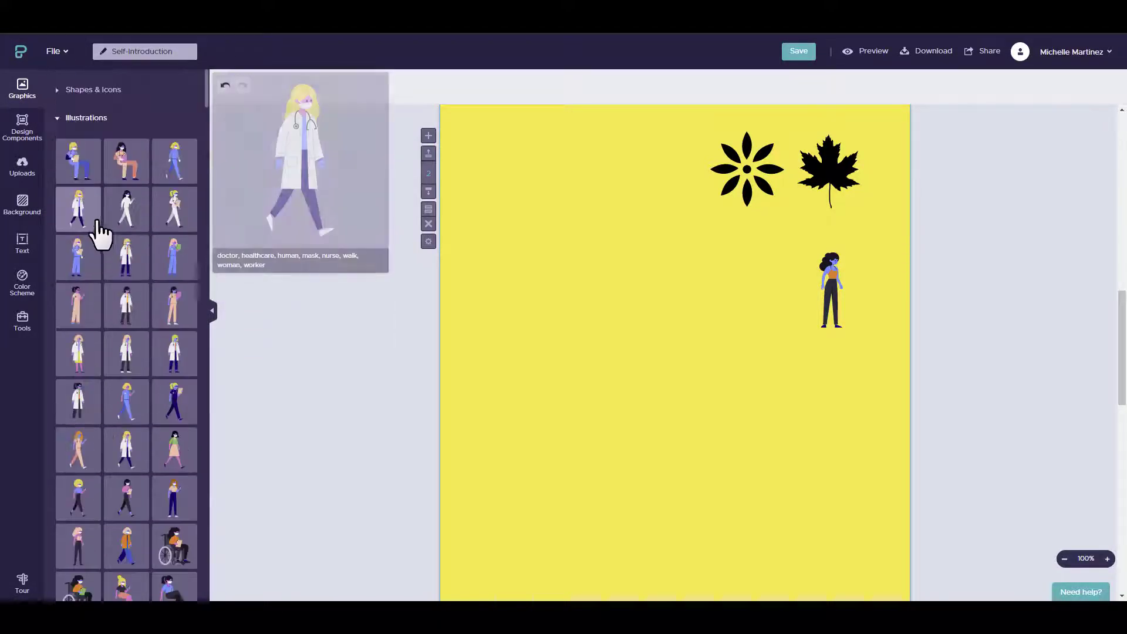
# Add a dashed line to the yellow page and enlarge it to about 448 x 66 beside the woman.
pyautogui.click(61, 120)
pyautogui.click(63, 152)
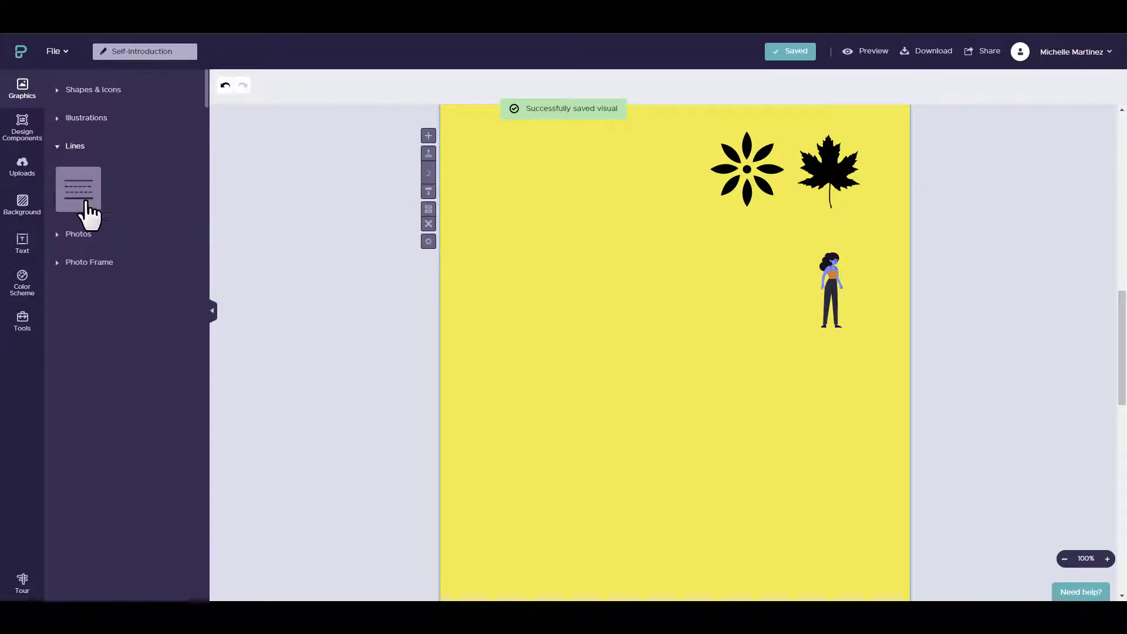
pyautogui.click(83, 191)
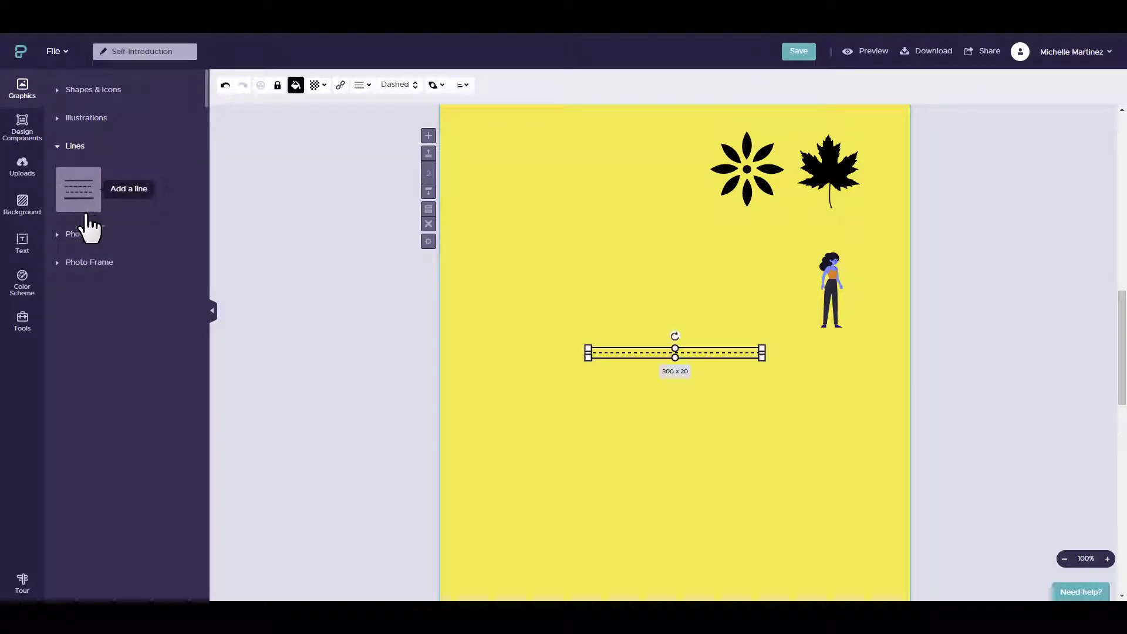
pyautogui.moveTo(650, 356); pyautogui.dragTo(580, 276)
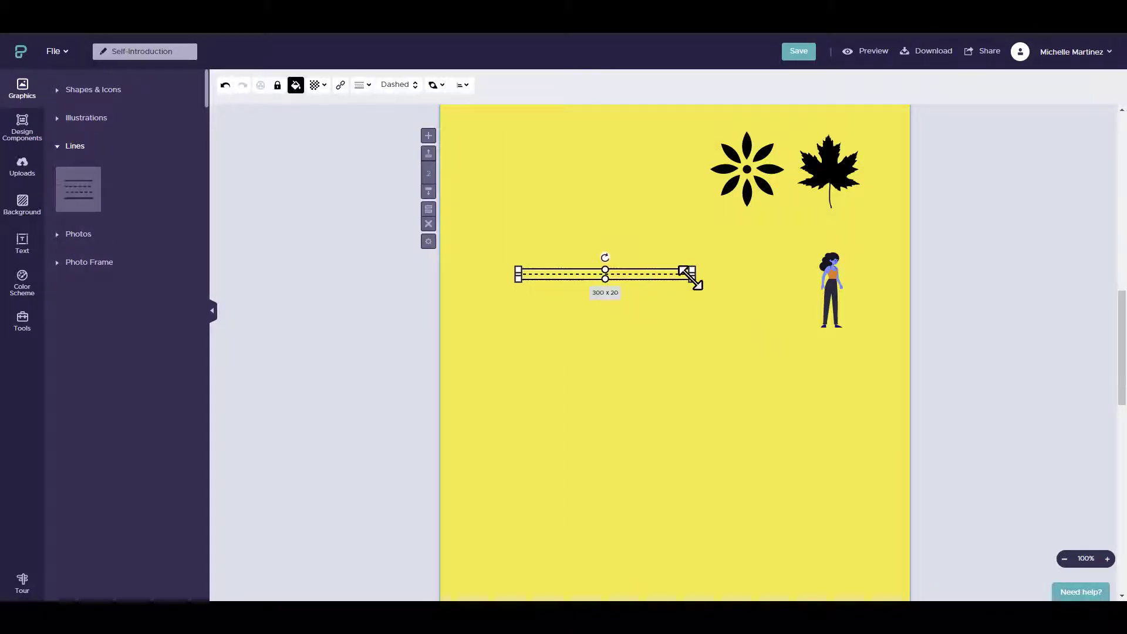
pyautogui.moveTo(694, 274); pyautogui.dragTo(734, 322)
pyautogui.click(658, 353)
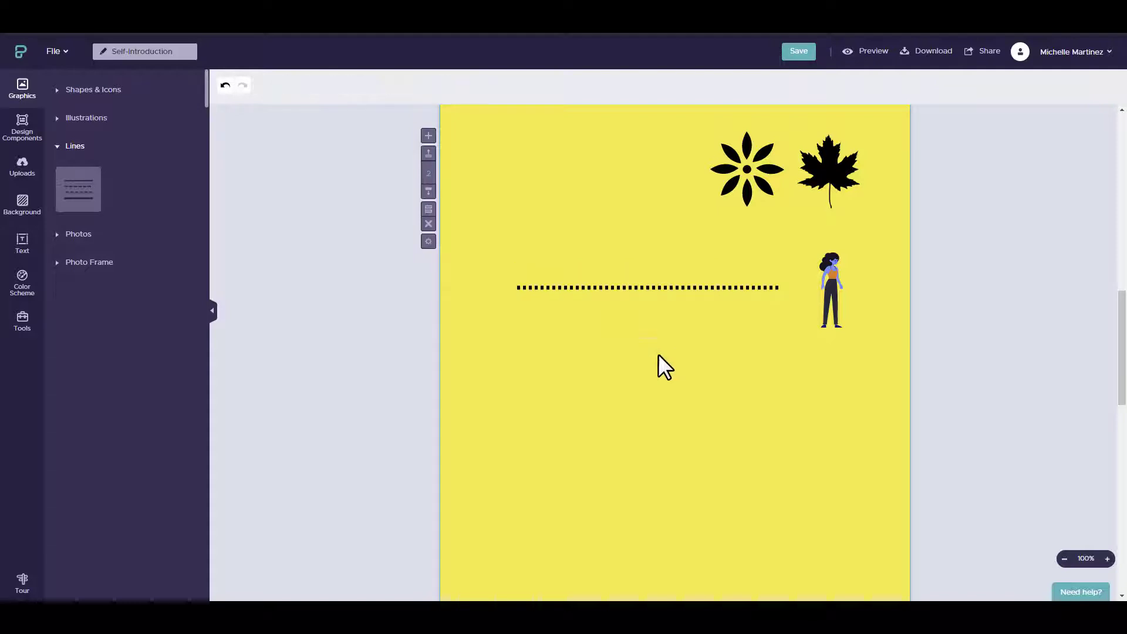
# Set the dashed line's thickness to 58% and move it up toward the page's left edge.
pyautogui.click(610, 293)
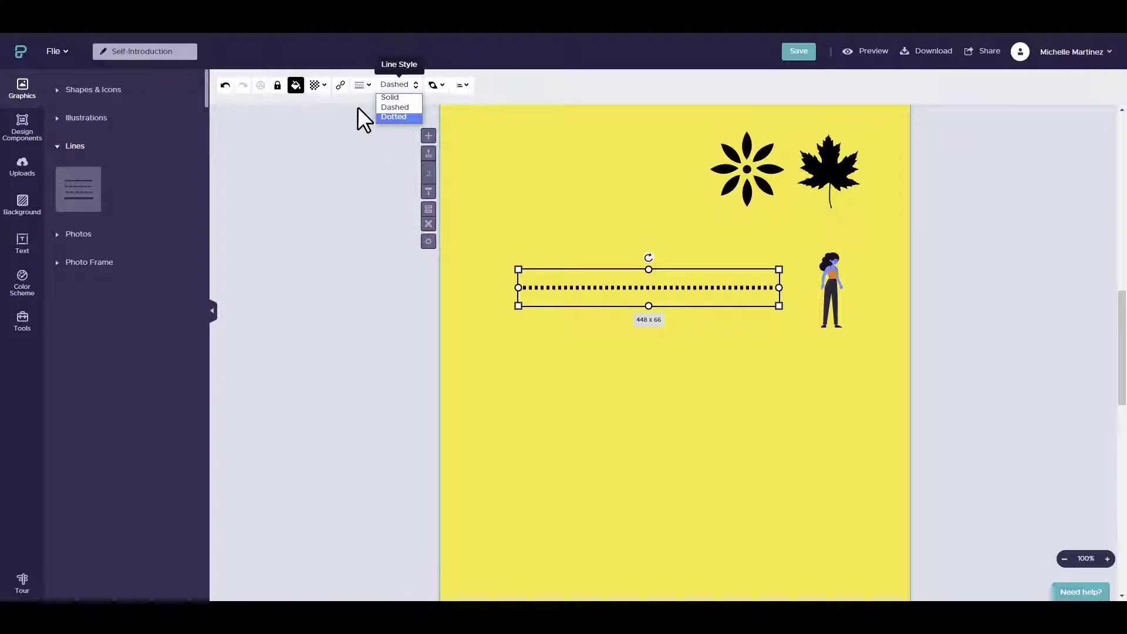
pyautogui.click(362, 86)
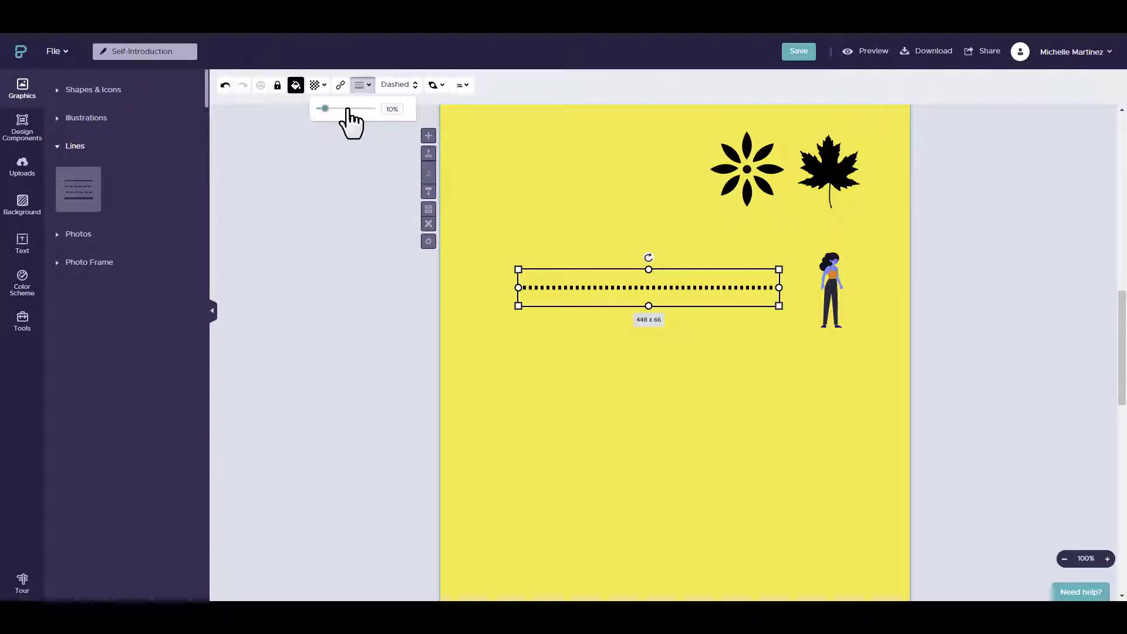
pyautogui.moveTo(323, 108); pyautogui.dragTo(351, 109)
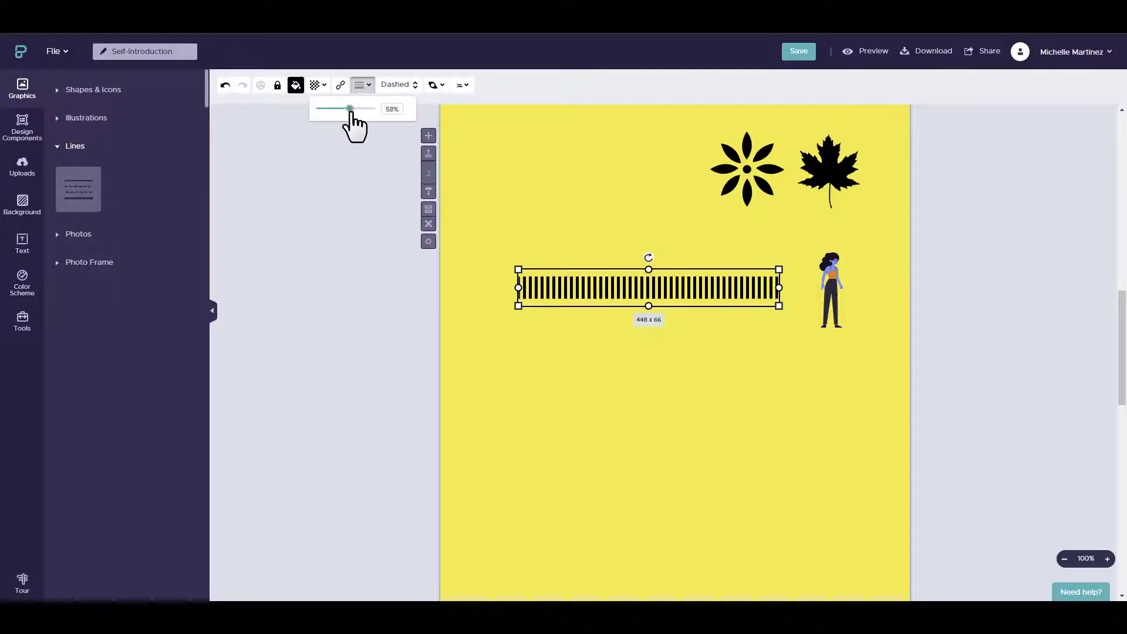
pyautogui.click(589, 427)
pyautogui.moveTo(618, 292); pyautogui.dragTo(576, 244)
pyautogui.click(242, 189)
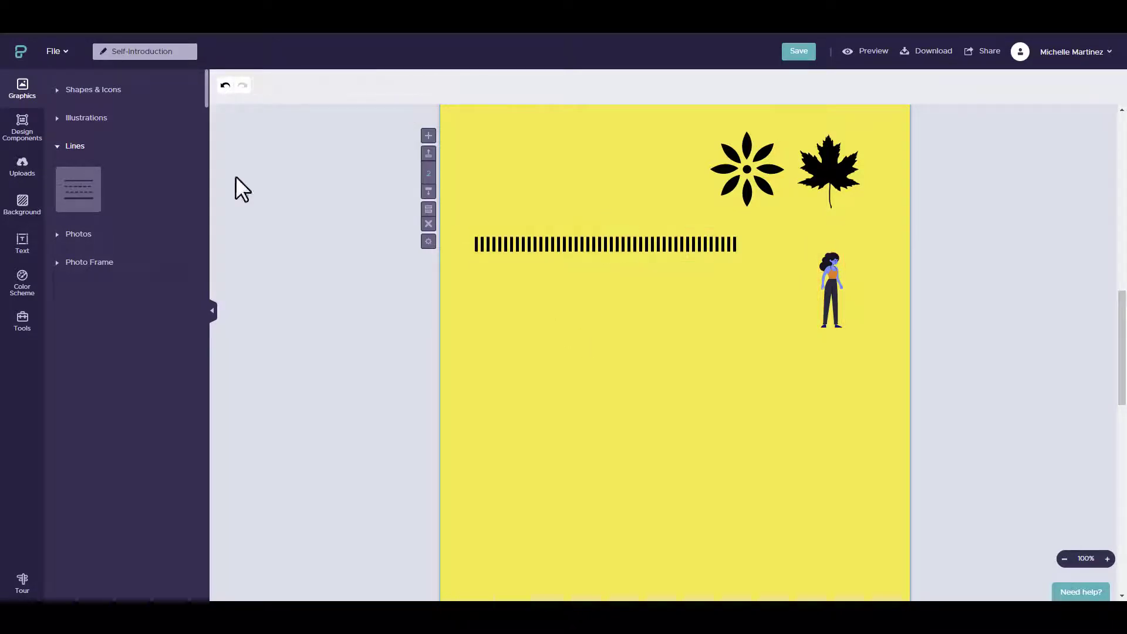
# Insert the misty forest photo from the Unsplash library onto the yellow page.
pyautogui.click(75, 146)
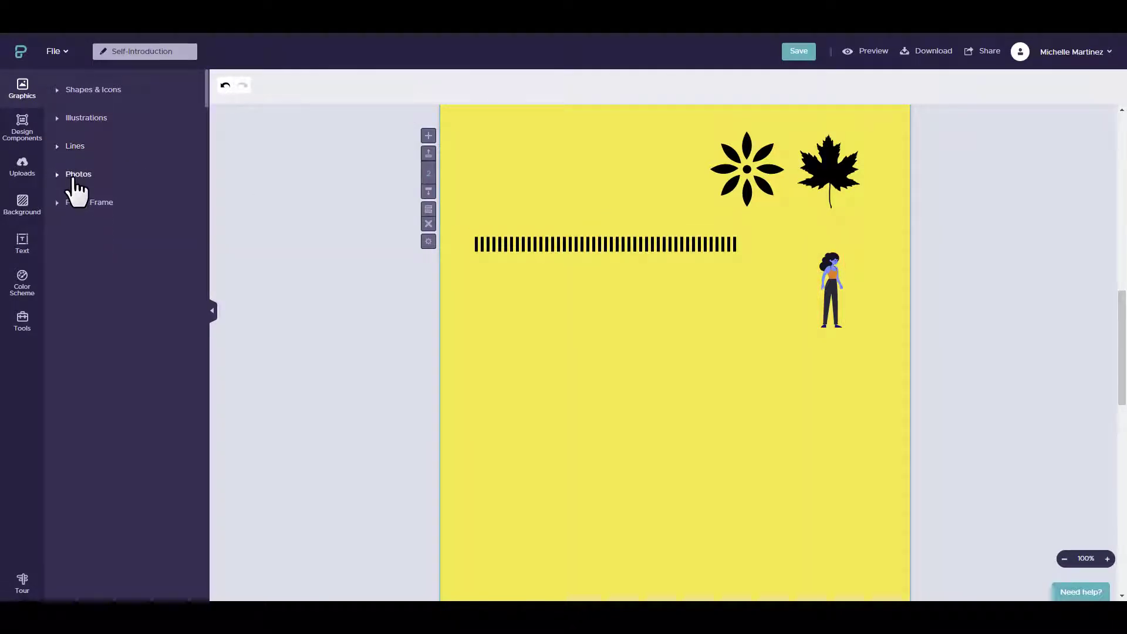
pyautogui.click(76, 175)
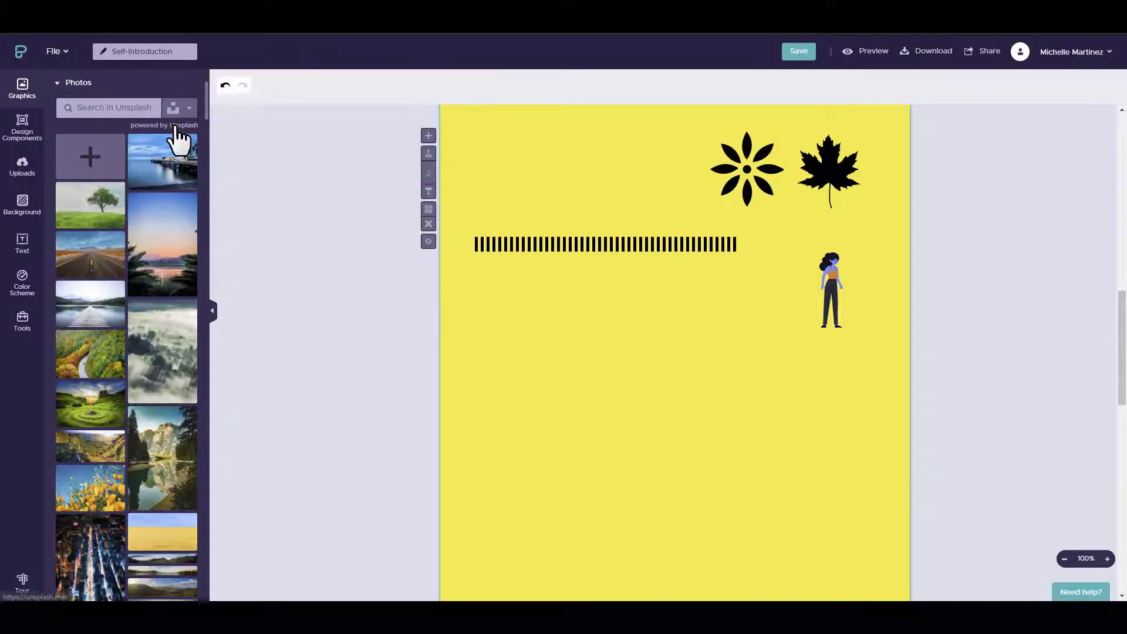
pyautogui.scroll(-10, 121, 281)
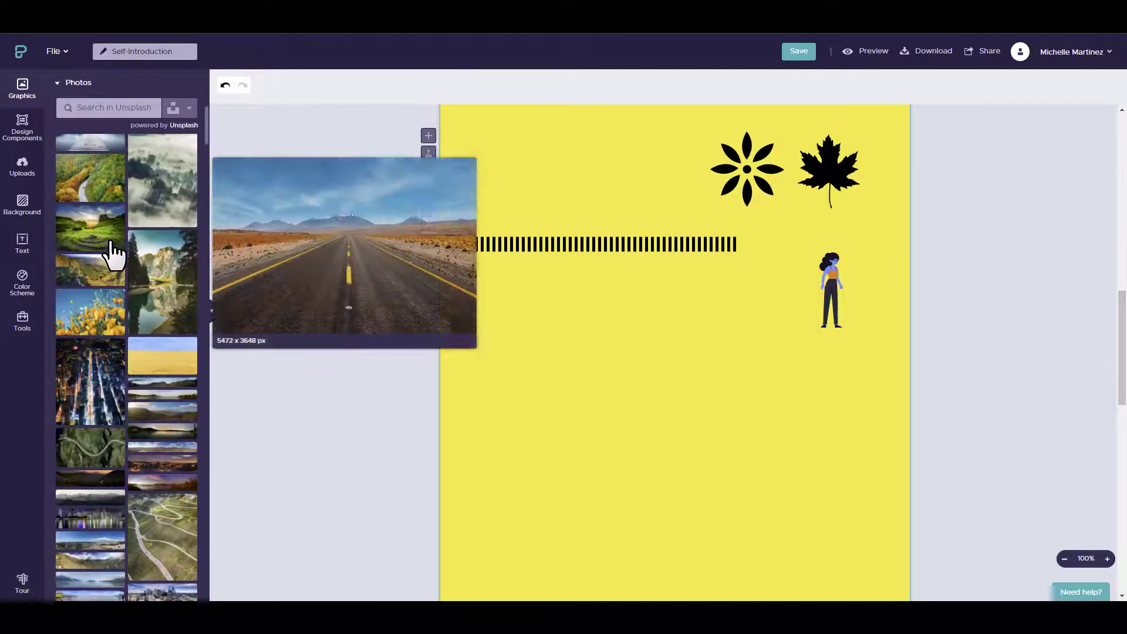
pyautogui.scroll(10, 112, 290)
pyautogui.scroll(-3, 138, 297)
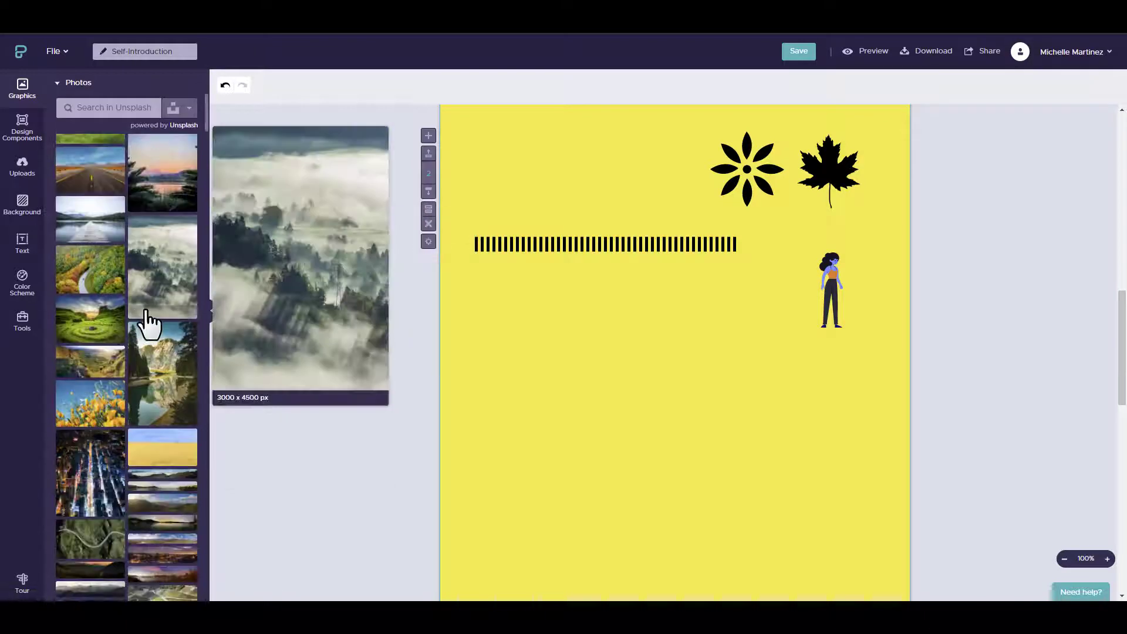
pyautogui.click(158, 279)
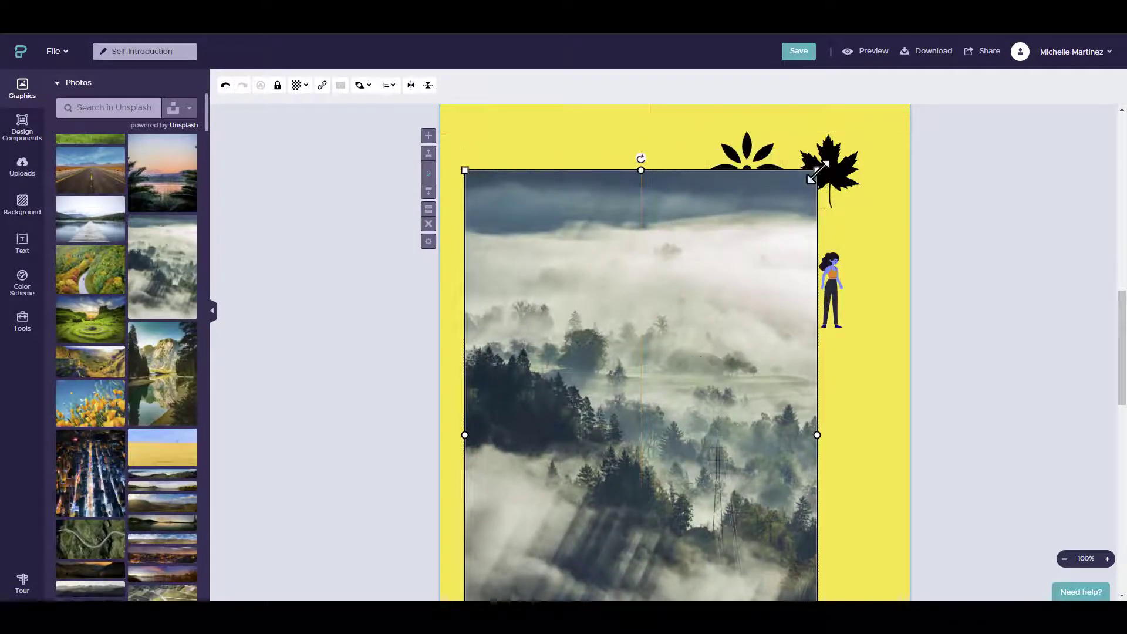
# Shrink the misty forest photo to about 298 x 382 and place it directly below the dashed line.
pyautogui.moveTo(816, 172); pyautogui.dragTo(689, 322)
pyautogui.moveTo(657, 417); pyautogui.dragTo(615, 417)
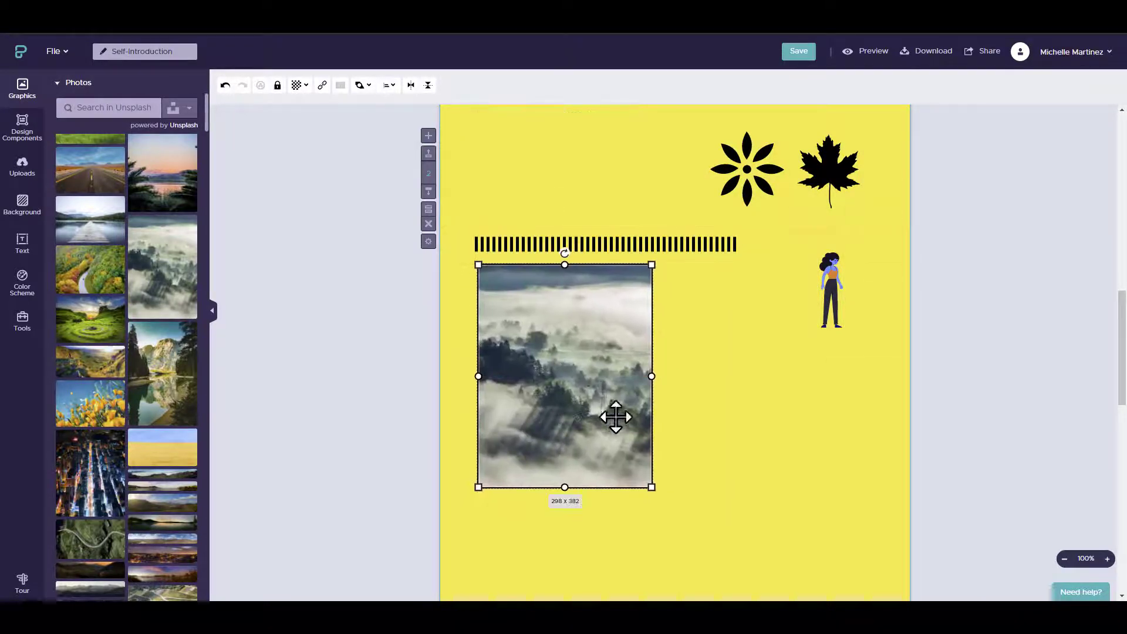
pyautogui.click(634, 254)
pyautogui.scroll(-2, 657, 285)
pyautogui.scroll(1, 660, 291)
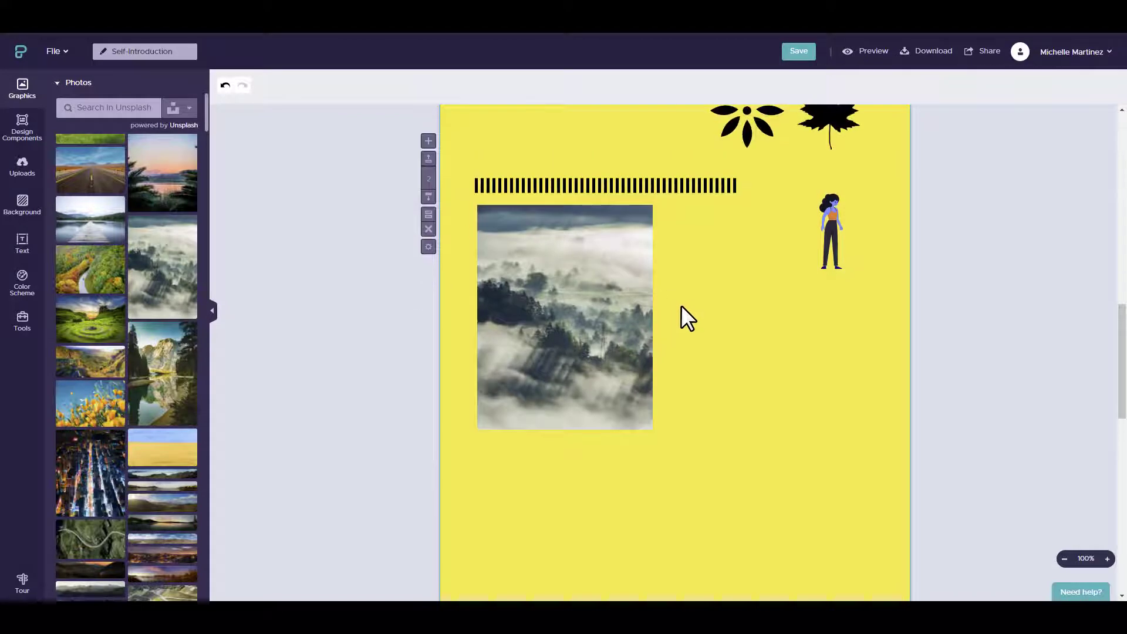
# Insert the desktop iMac photo frame and place it in the lower-right area of the yellow page.
pyautogui.scroll(5, 199, 240)
pyautogui.click(62, 175)
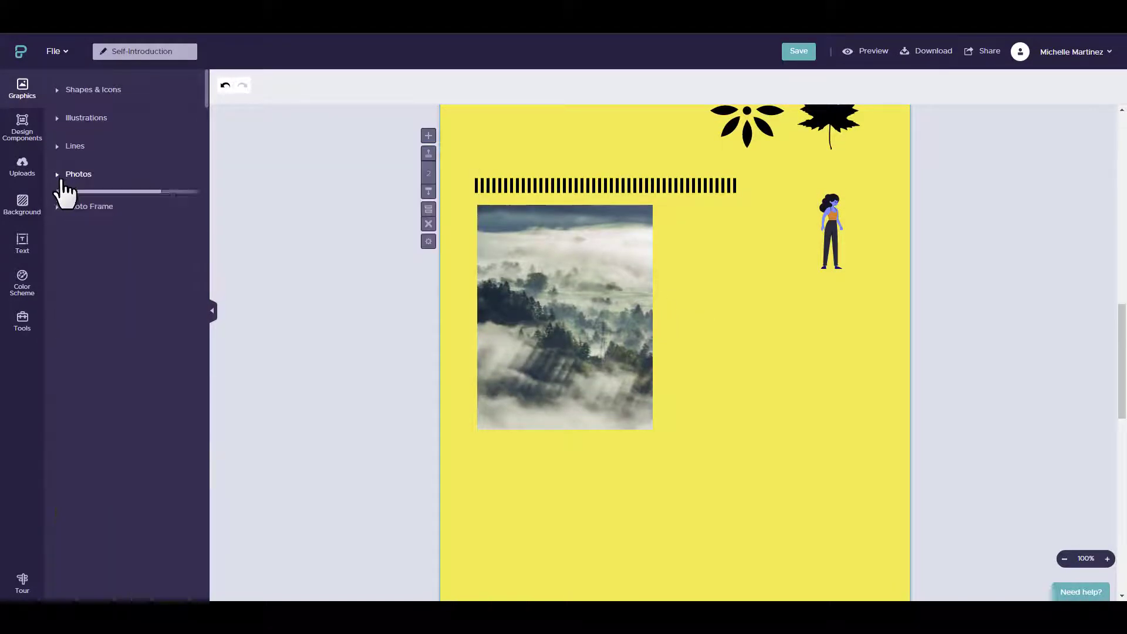
pyautogui.scroll(-2, 144, 264)
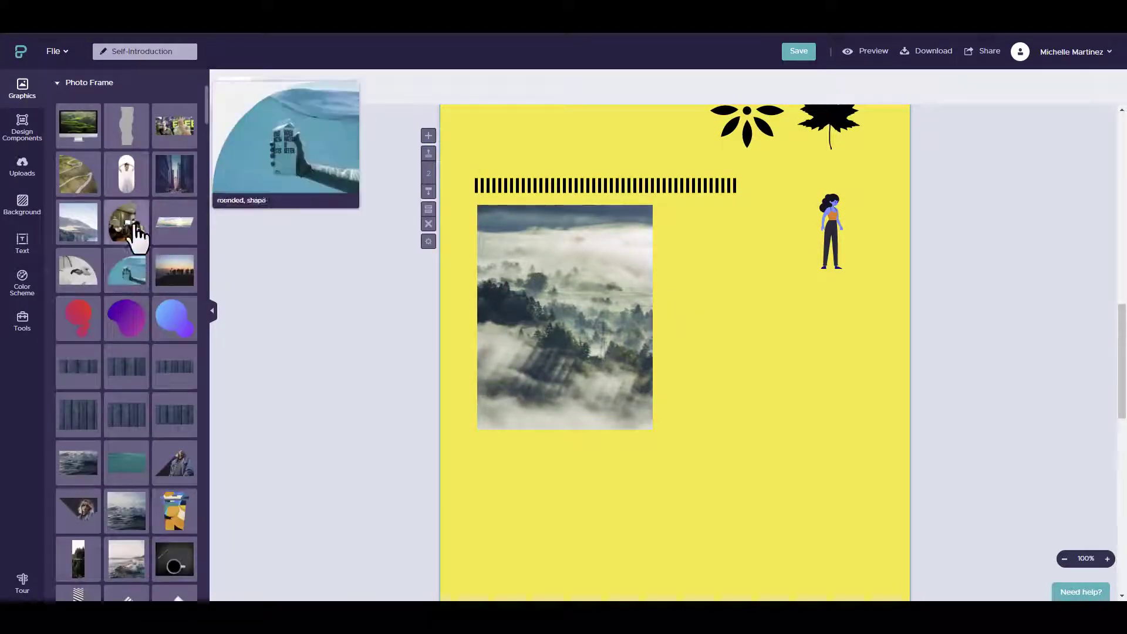
pyautogui.moveTo(91, 159)
pyautogui.scroll(2, 113, 282)
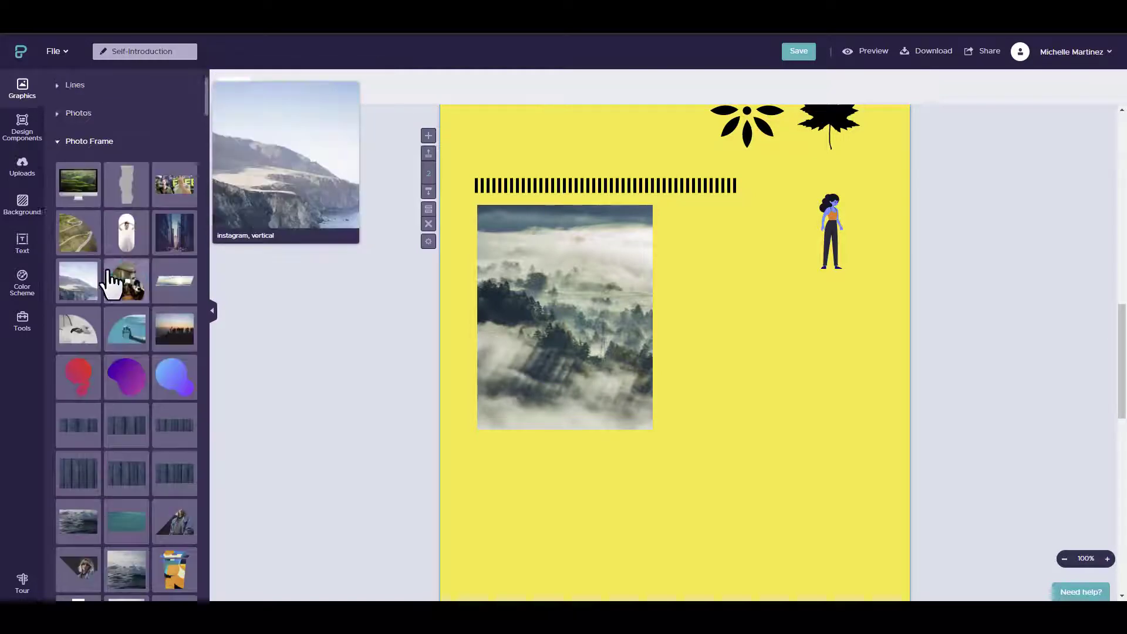
pyautogui.moveTo(86, 258)
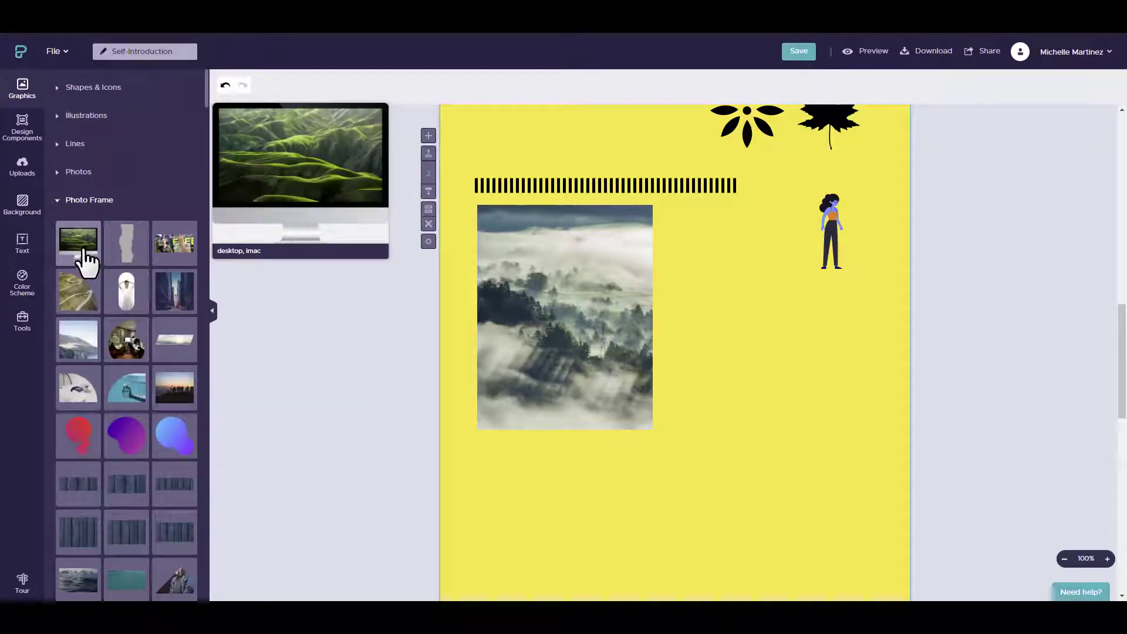
pyautogui.click(86, 258)
pyautogui.moveTo(702, 349); pyautogui.dragTo(814, 485)
pyautogui.scroll(-2, 710, 282)
pyautogui.moveTo(785, 329); pyautogui.dragTo(792, 350)
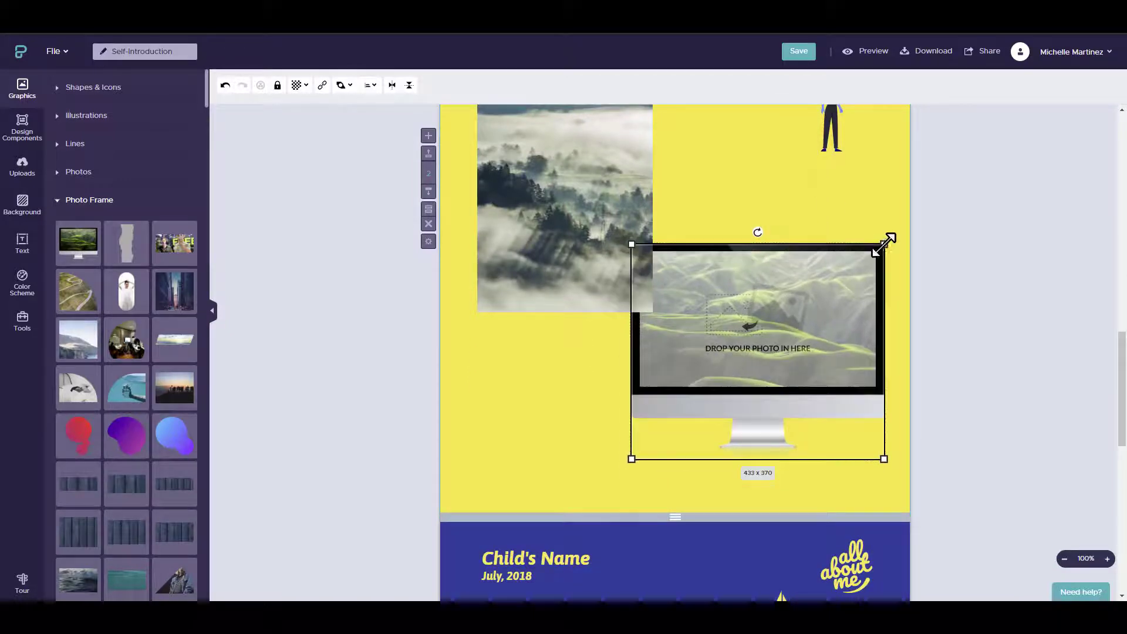
# Shrink the iMac photo frame and position it between the forest photo and the page's right edge, below the woman.
pyautogui.moveTo(880, 245); pyautogui.dragTo(858, 265)
pyautogui.moveTo(836, 303); pyautogui.dragTo(817, 221)
pyautogui.click(865, 252)
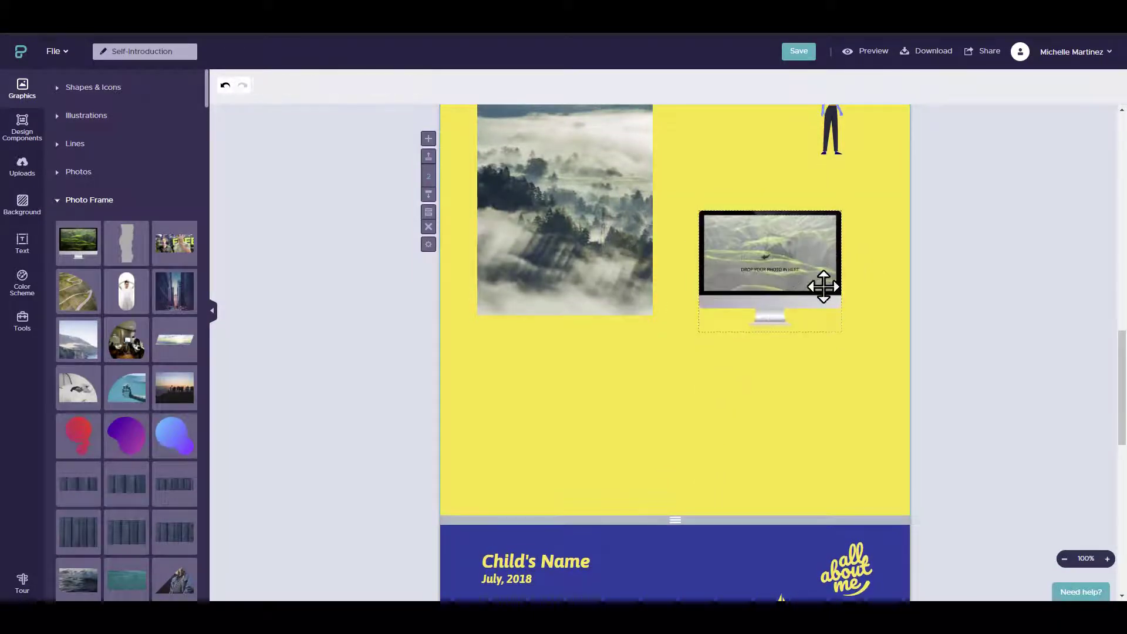
pyautogui.scroll(3, 823, 285)
pyautogui.scroll(-2, 737, 369)
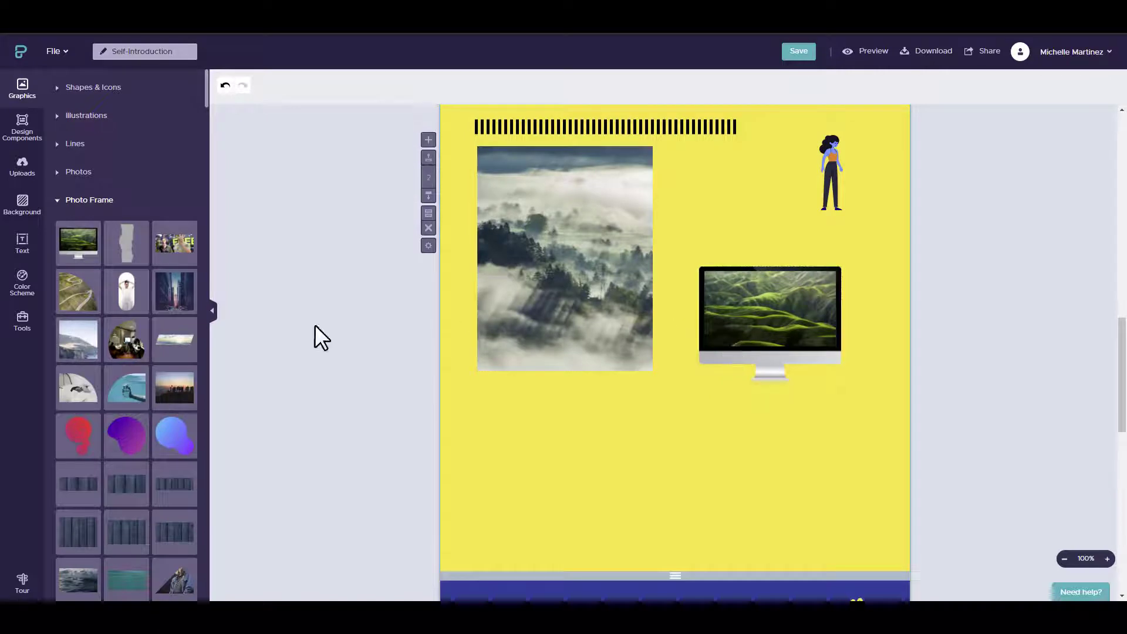
# Fill the iMac photo frame with the lake and wooden dock photo from the Unsplash library.
pyautogui.click(57, 201)
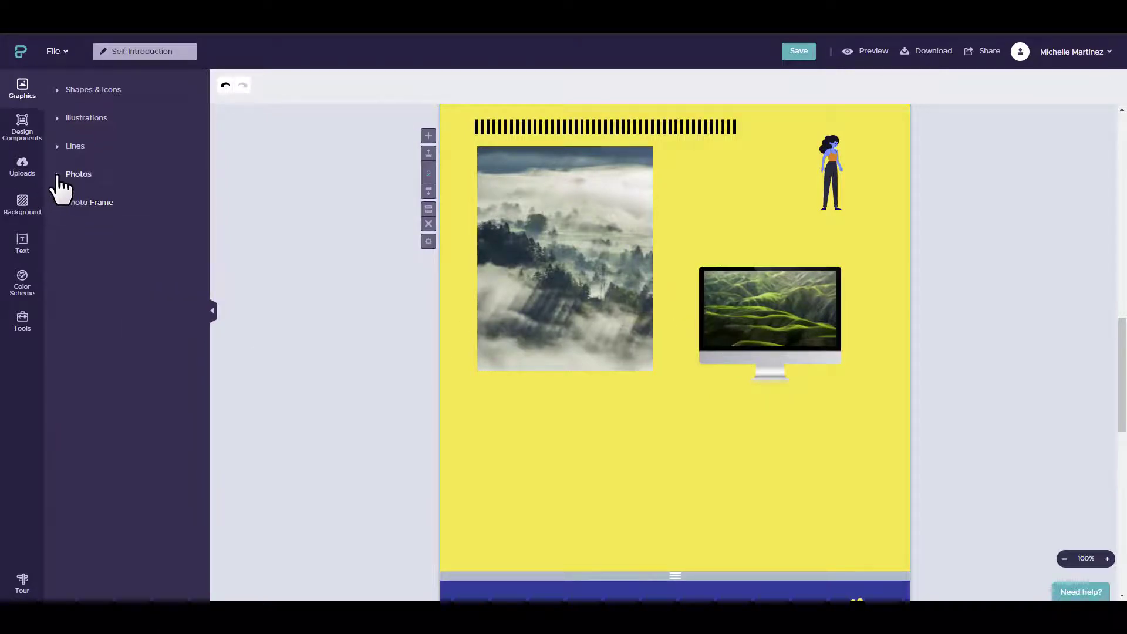
pyautogui.click(58, 175)
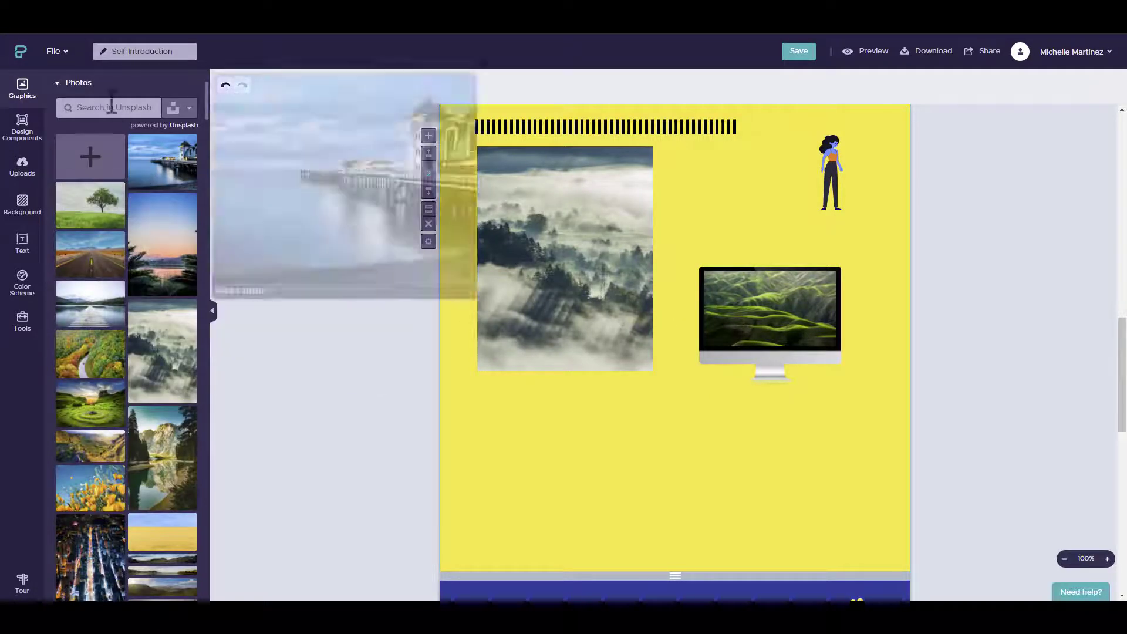
pyautogui.scroll(-4, 135, 305)
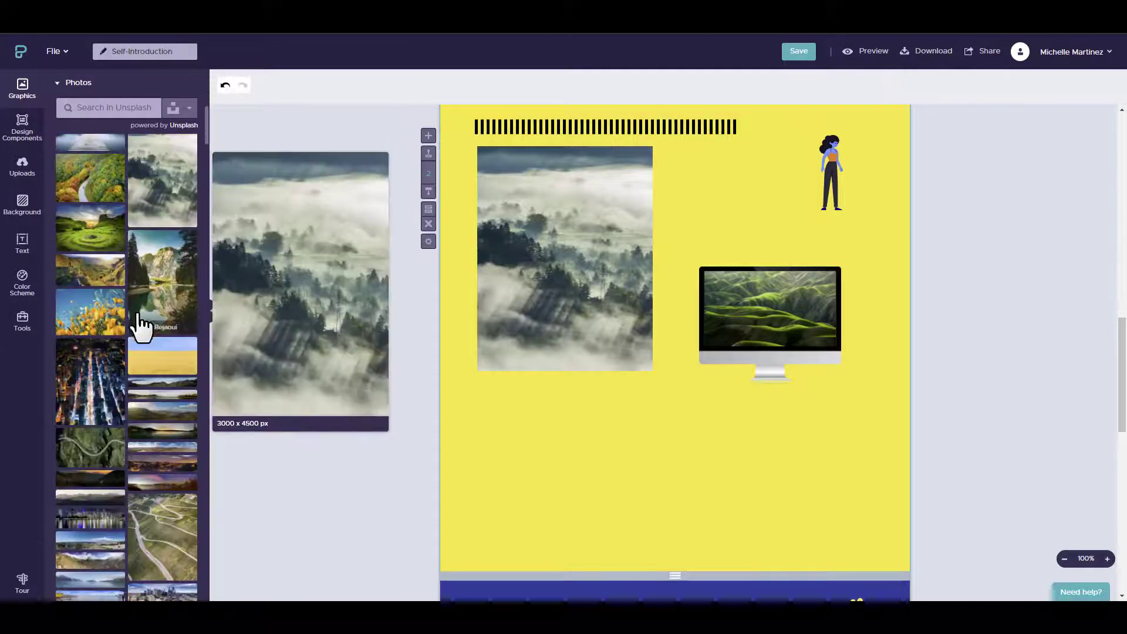
pyautogui.scroll(2, 103, 363)
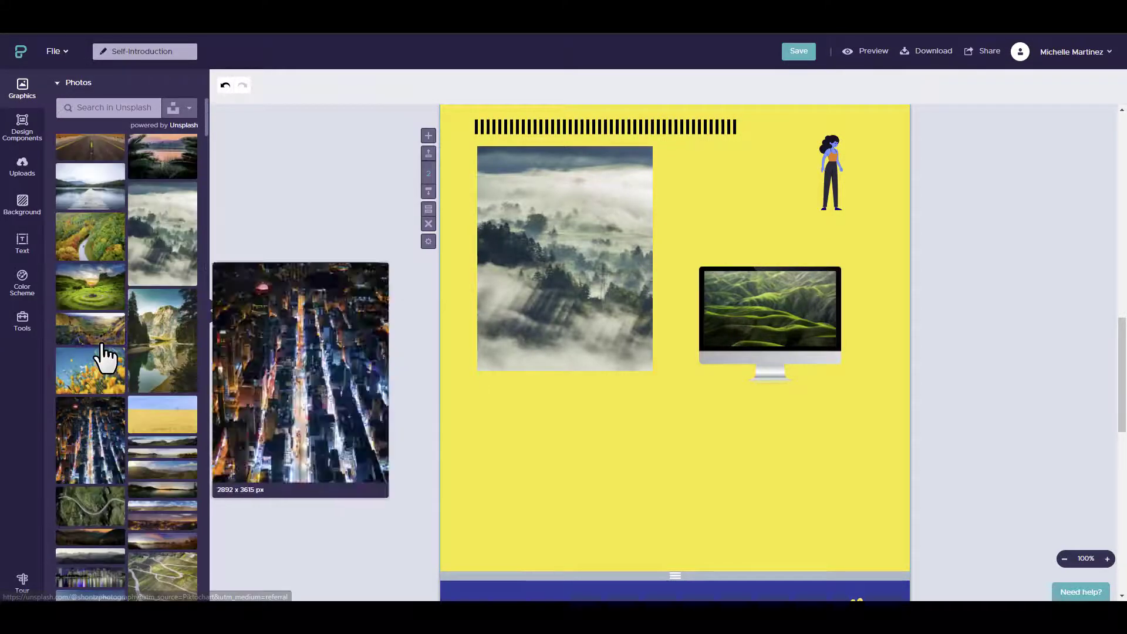
pyautogui.moveTo(88, 199); pyautogui.dragTo(777, 311)
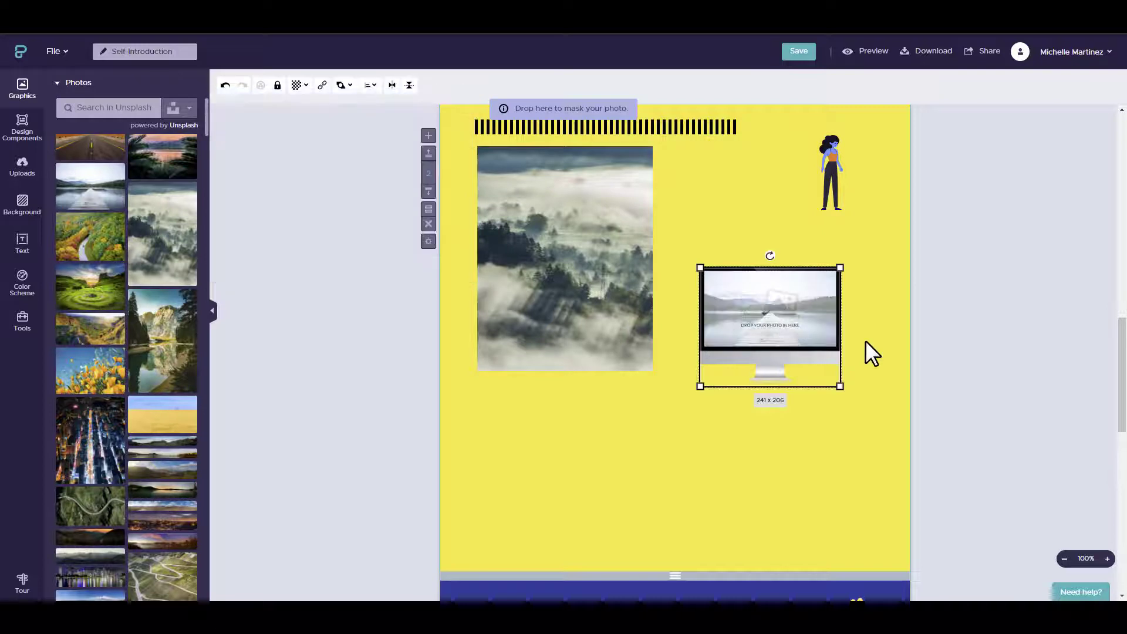
pyautogui.click(817, 514)
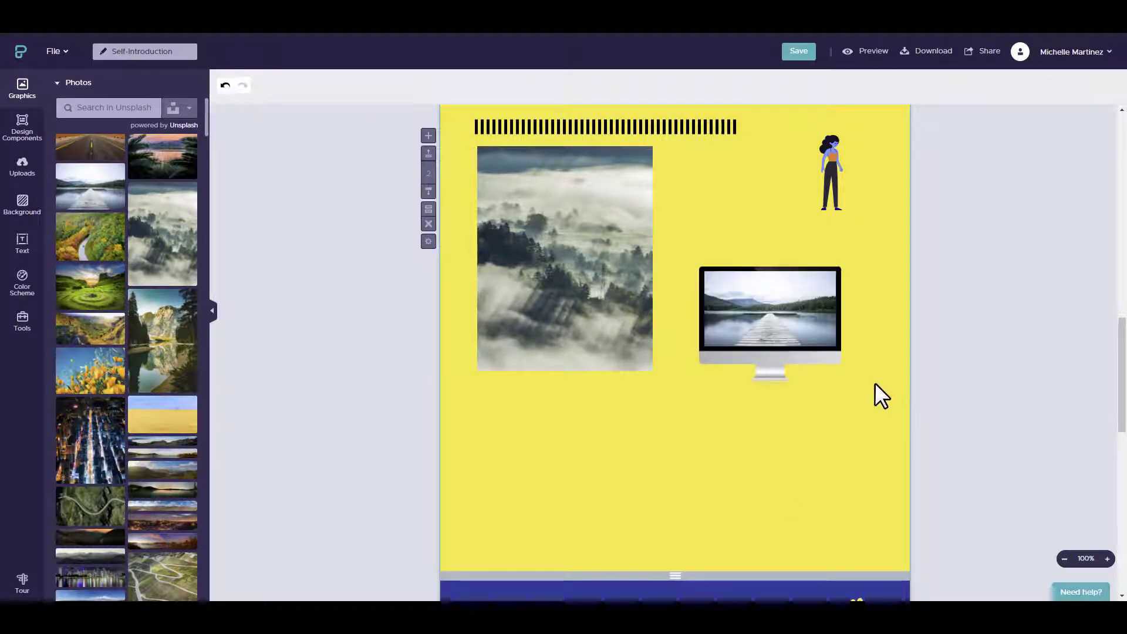
# Enlarge the lake photo inside the iMac frame and reposition it so the wooden dock is centred in the screen.
pyautogui.doubleClick(796, 315)
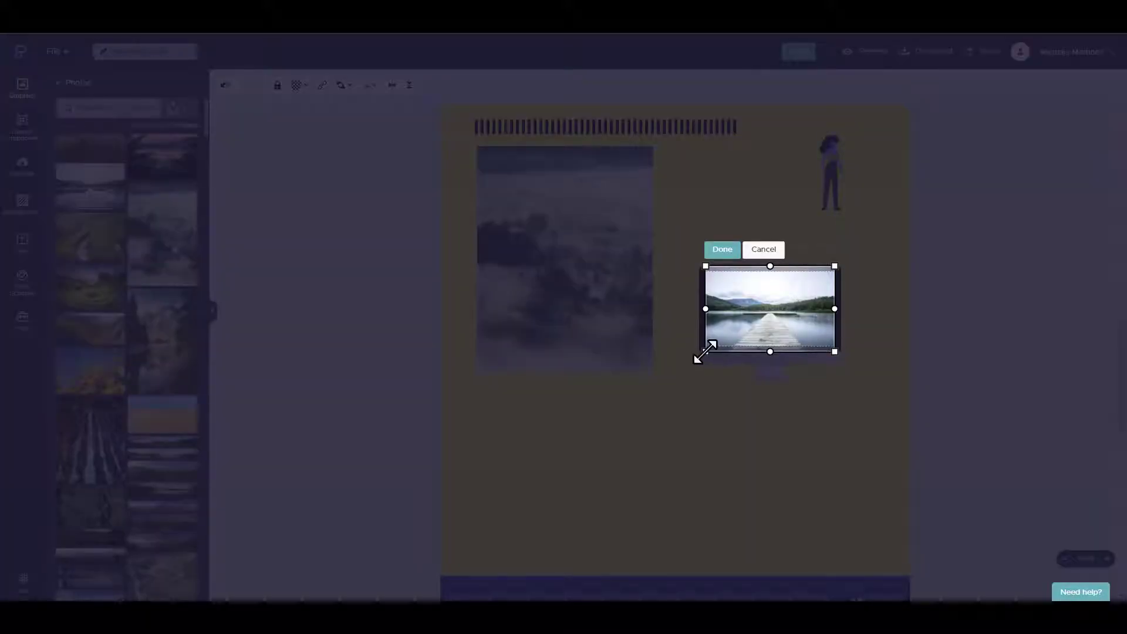
pyautogui.moveTo(704, 352); pyautogui.dragTo(657, 391)
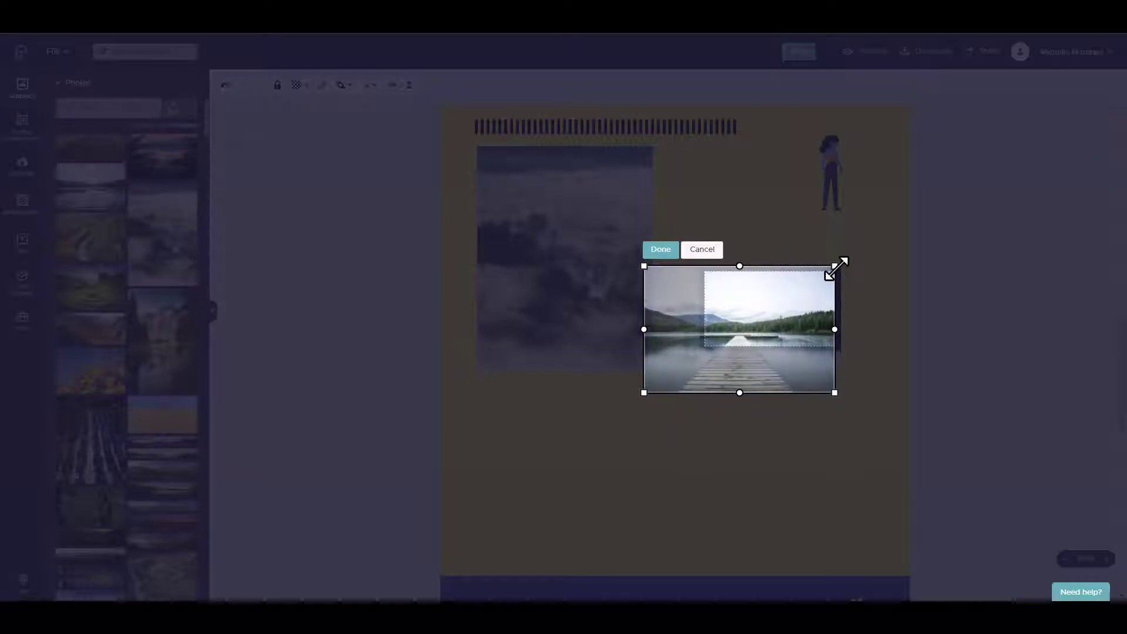
pyautogui.moveTo(837, 267); pyautogui.dragTo(910, 214)
pyautogui.moveTo(804, 329); pyautogui.dragTo(784, 301)
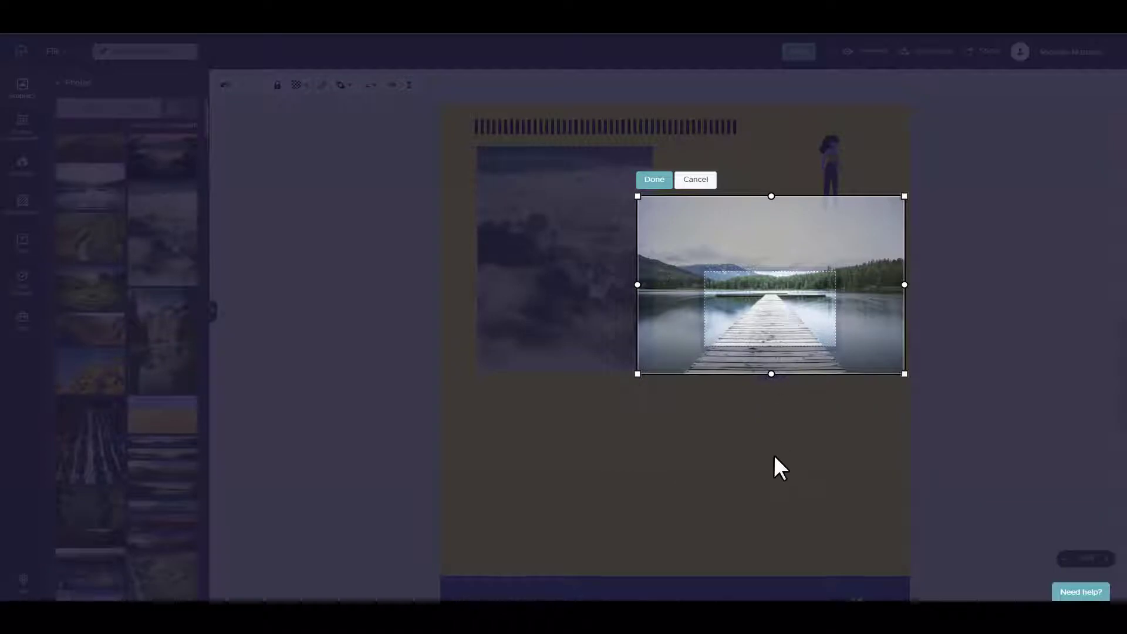
pyautogui.click(655, 179)
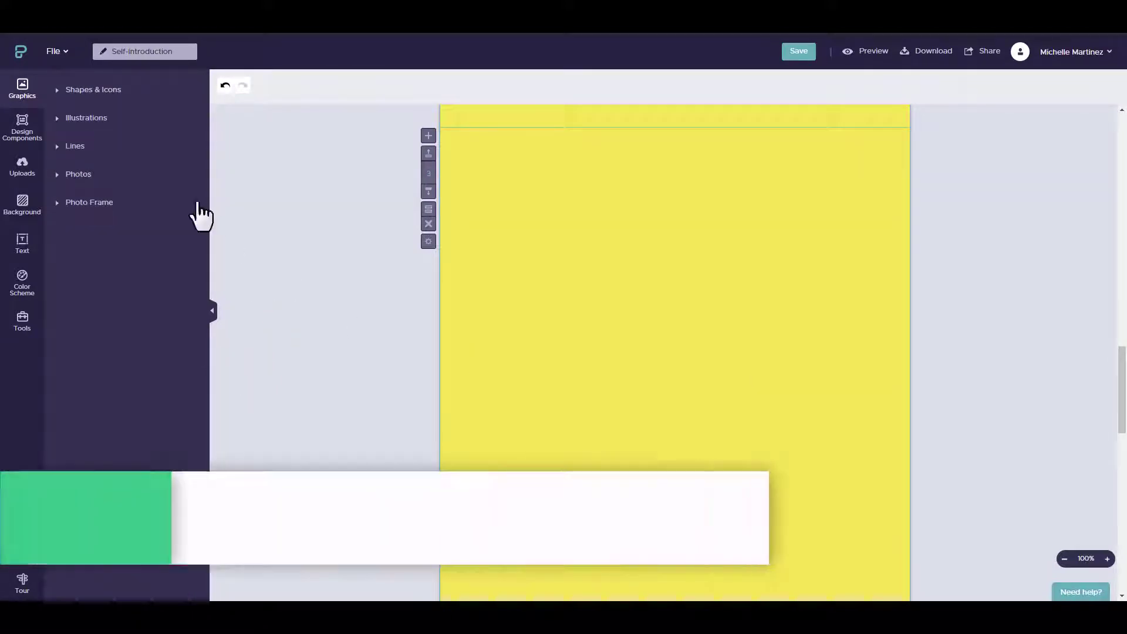
# Insert the Resume experience timeline from the design components onto the empty yellow page and nudge it slightly to the right.
pyautogui.click(34, 139)
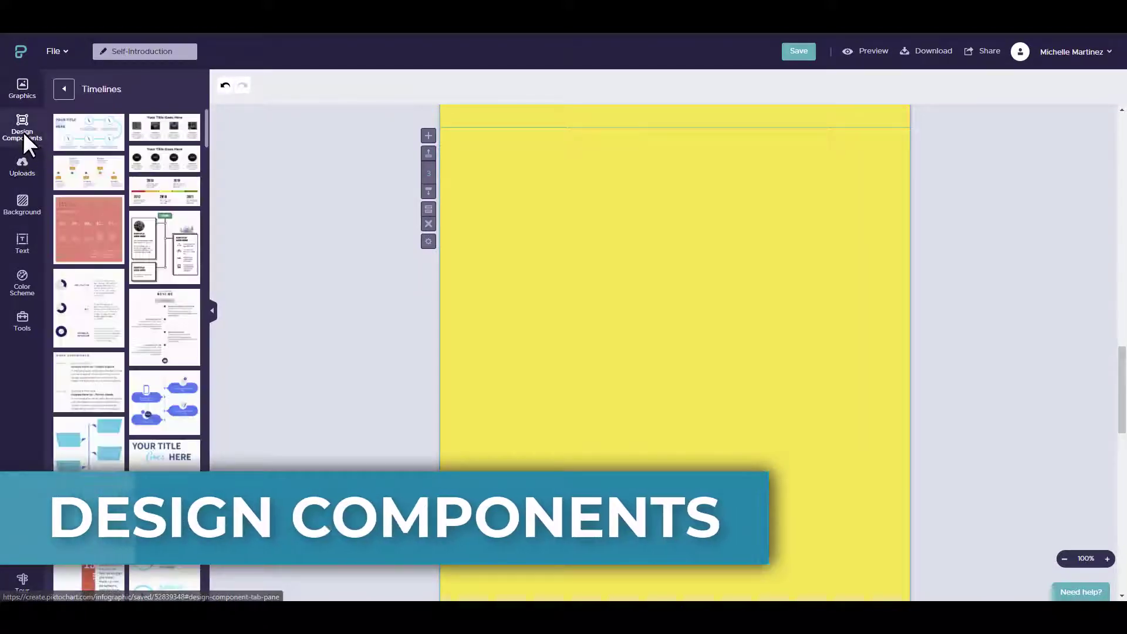
pyautogui.click(62, 89)
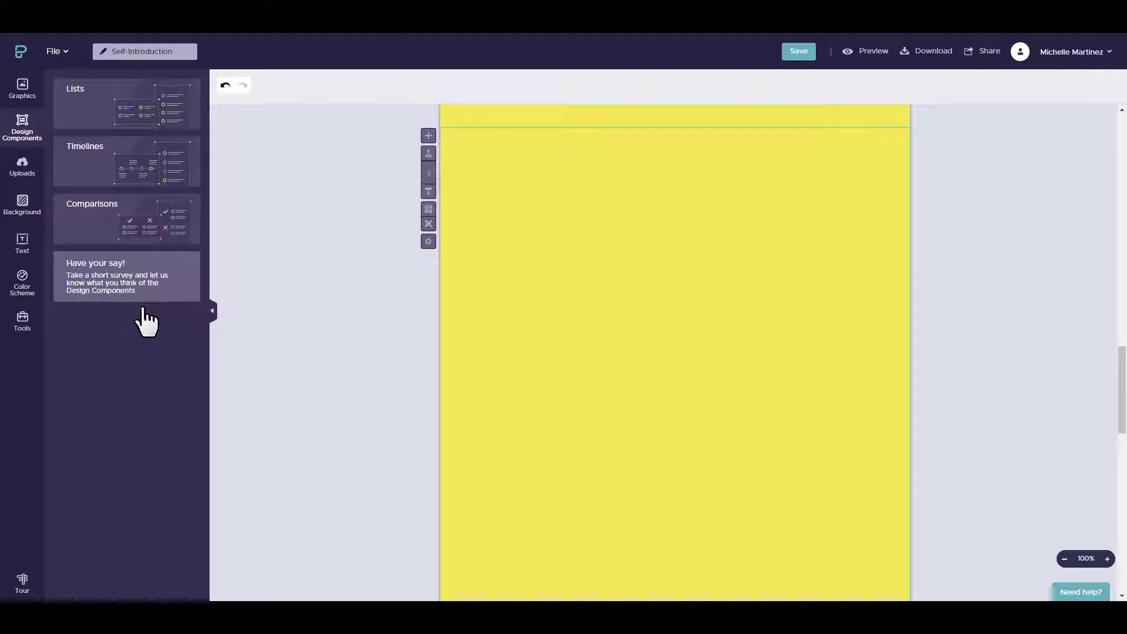
pyautogui.click(109, 169)
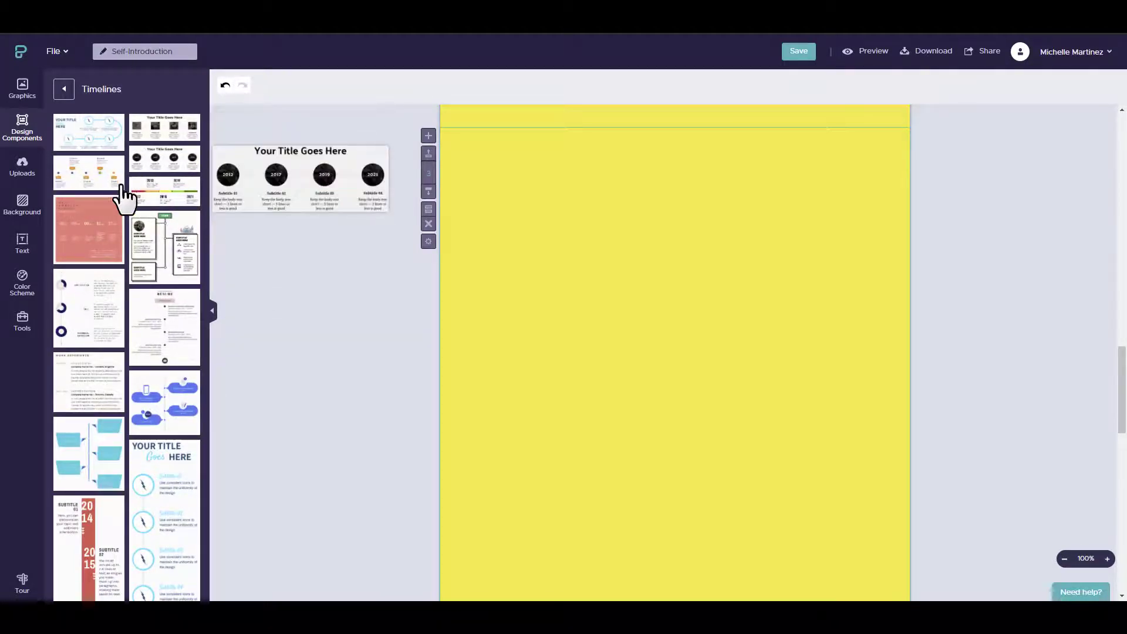
pyautogui.scroll(-1, 123, 276)
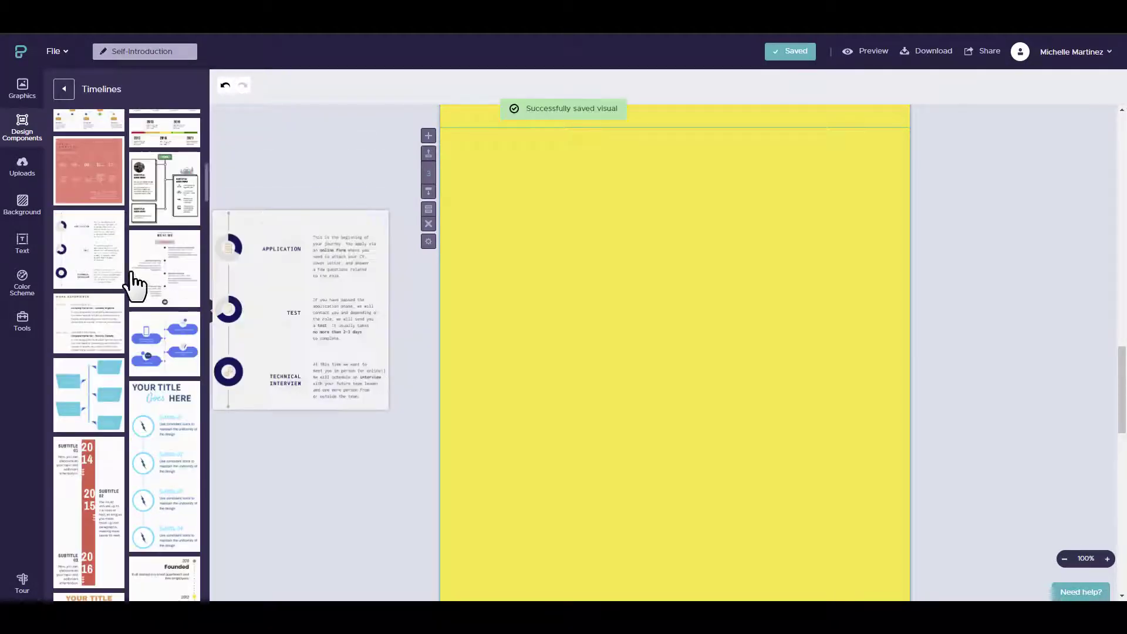
pyautogui.click(165, 276)
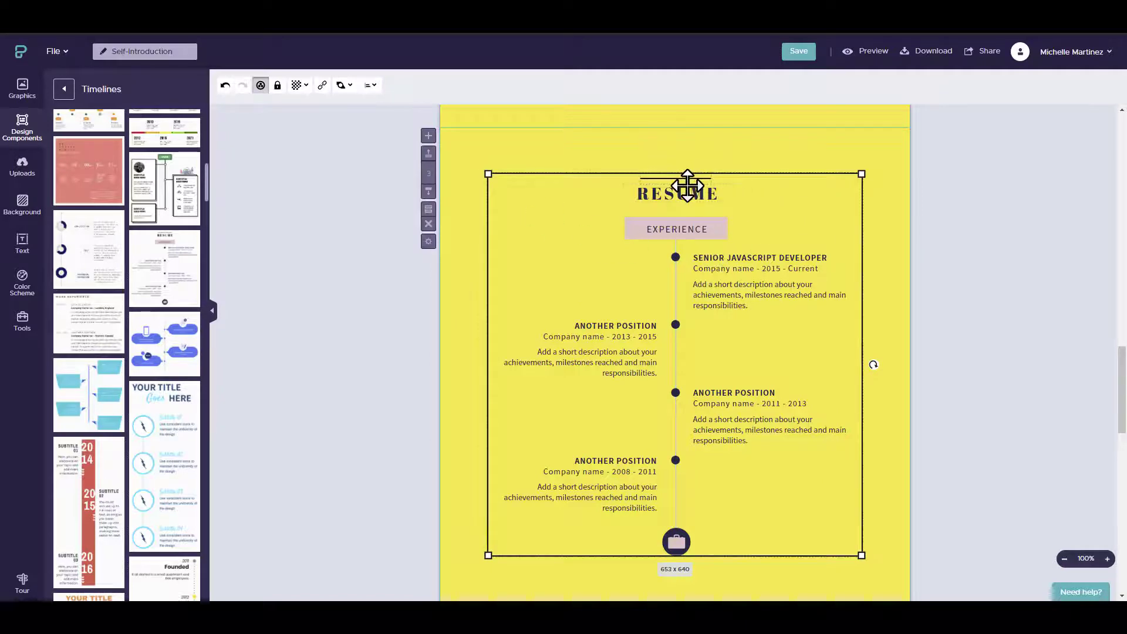
pyautogui.scroll(-1, 755, 289)
pyautogui.moveTo(780, 233)
pyautogui.mouseDown()
pyautogui.moveTo(762, 223)
pyautogui.moveTo(775, 241)
pyautogui.moveTo(754, 241)
pyautogui.moveTo(787, 228)
pyautogui.moveTo(777, 221)
pyautogui.mouseUp()
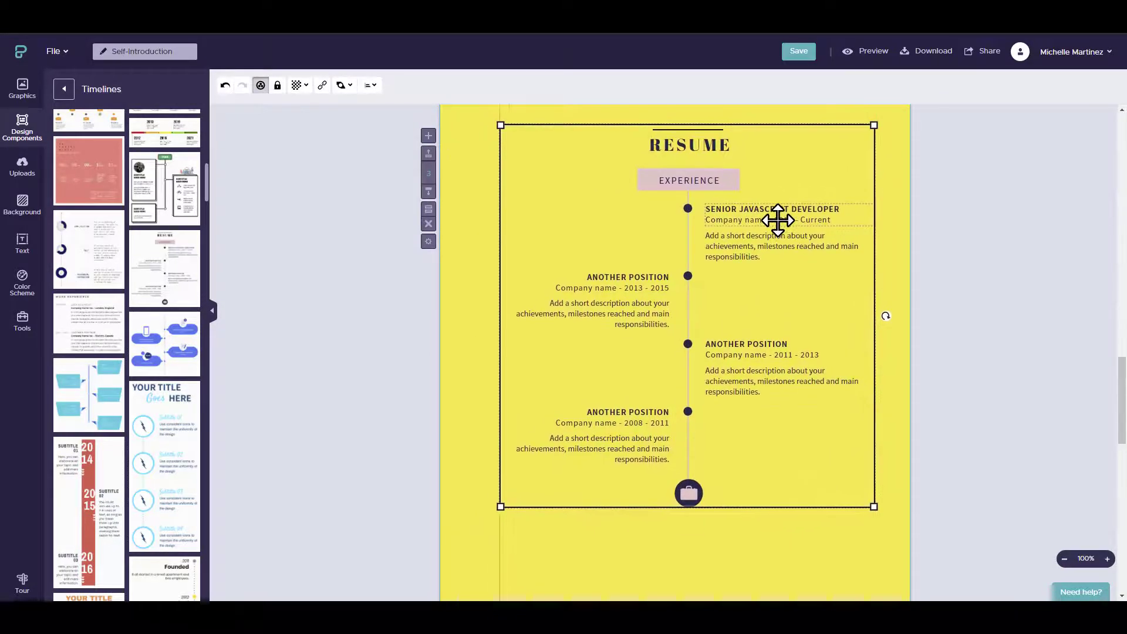
pyautogui.click(988, 291)
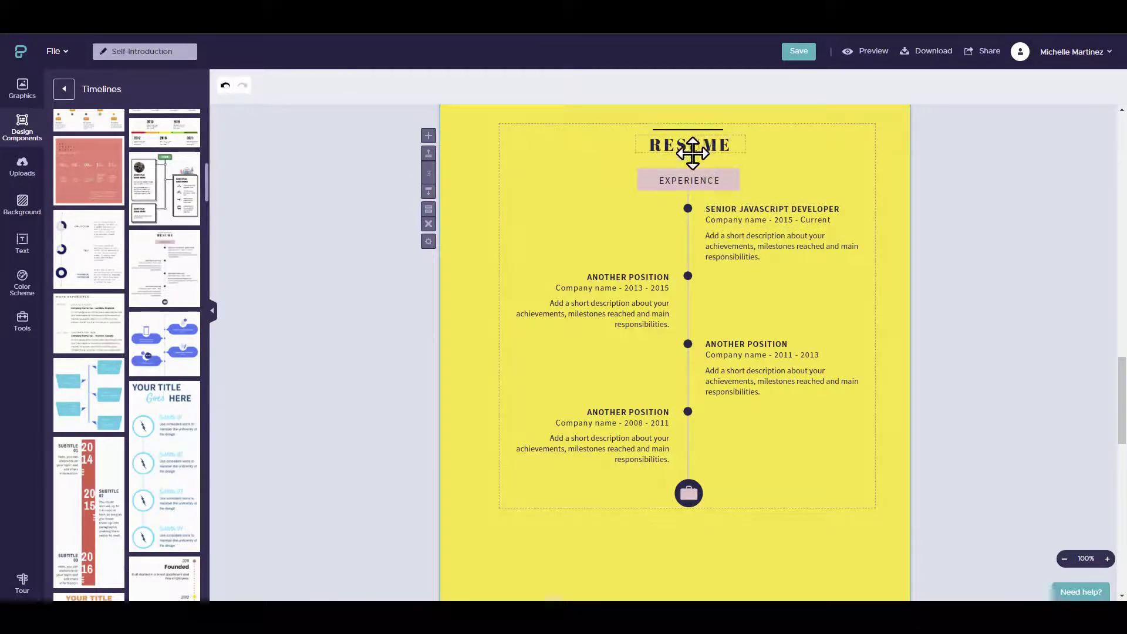
# Replace the "SENIOR JAVASCRIPT DEVELOPER" heading in the timeline's first entry with "Architecture".
pyautogui.click(753, 219)
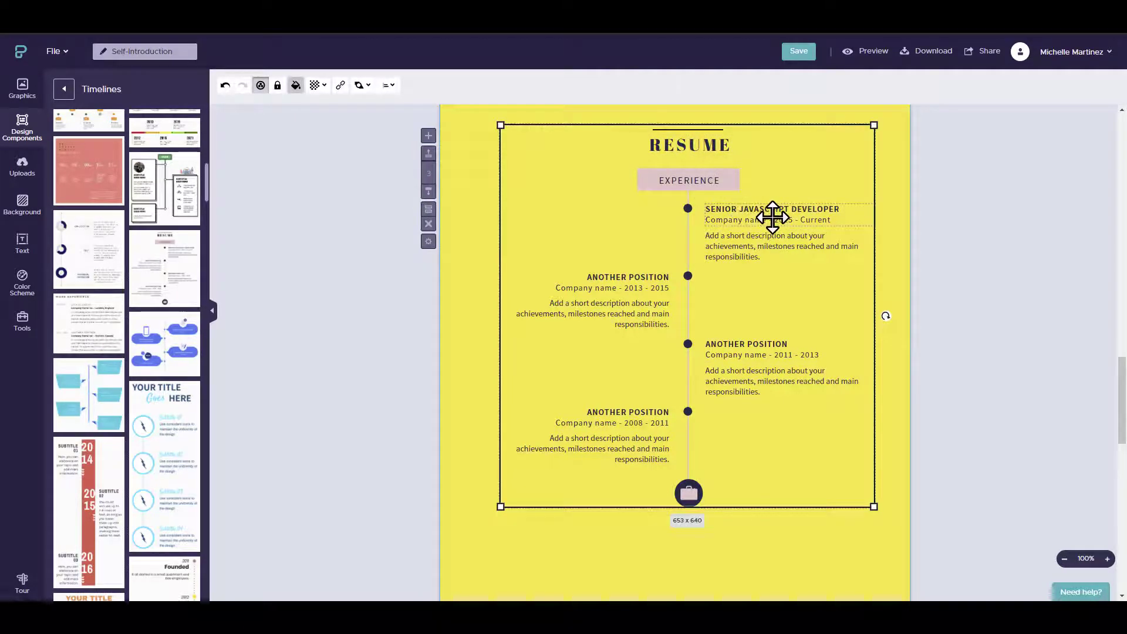
pyautogui.doubleClick(772, 218)
pyautogui.tripleClick(825, 210)
pyautogui.moveTo(837, 208); pyautogui.dragTo(766, 211)
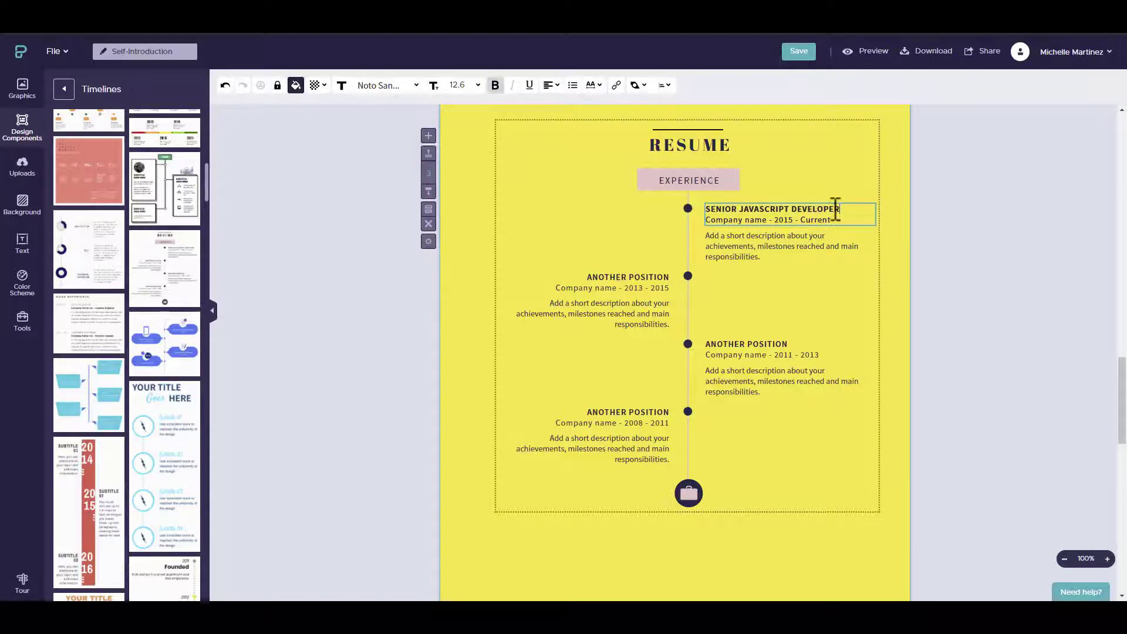
pyautogui.write('Arch')
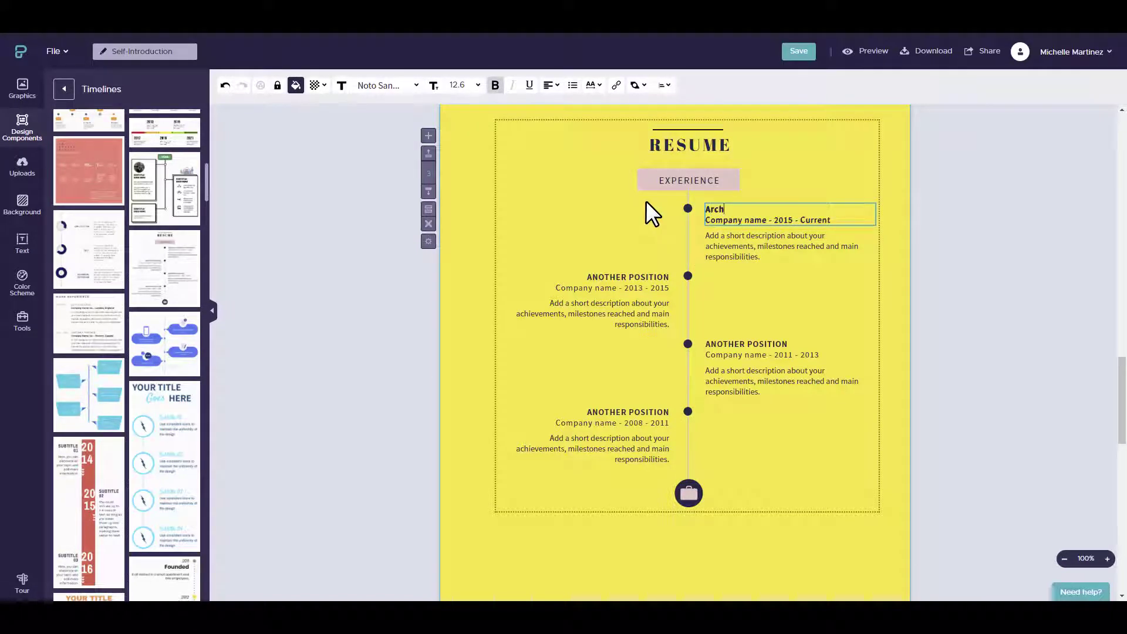
pyautogui.write('itecture')
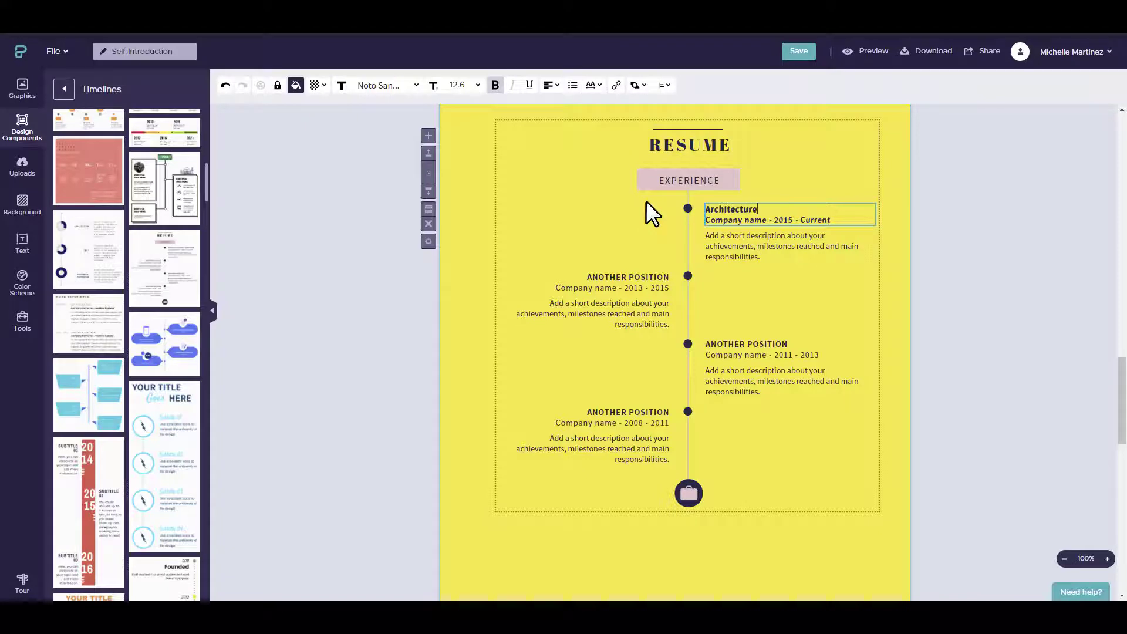
# Select the description text beneath the timeline's Architecture entry for editing.
pyautogui.click(762, 238)
pyautogui.click(762, 249)
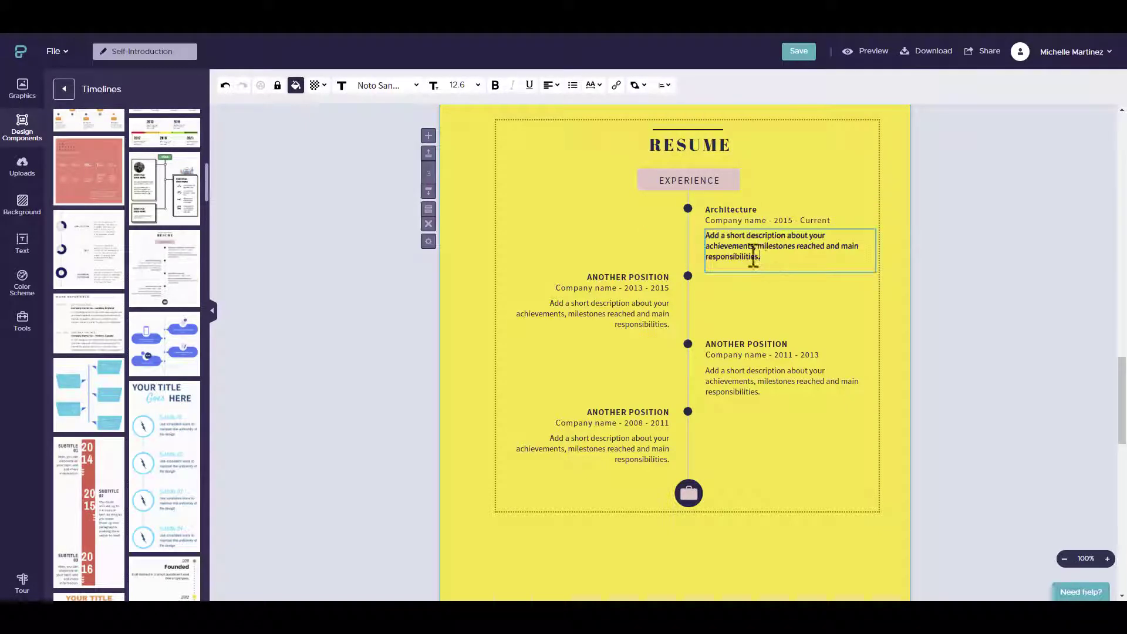
pyautogui.moveTo(753, 256); pyautogui.dragTo(707, 241)
# Shrink the whole Resume timeline from its upper-left corner and move it toward the upper left of the page.
pyautogui.click(771, 276)
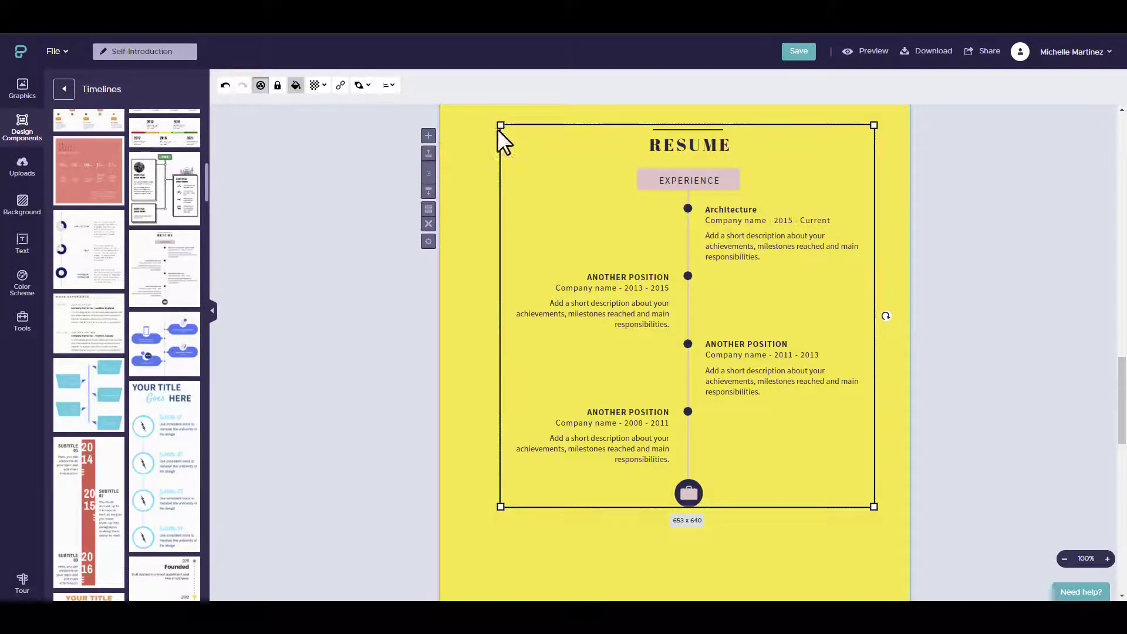
pyautogui.moveTo(506, 134); pyautogui.dragTo(593, 248)
pyautogui.moveTo(737, 294); pyautogui.dragTo(609, 211)
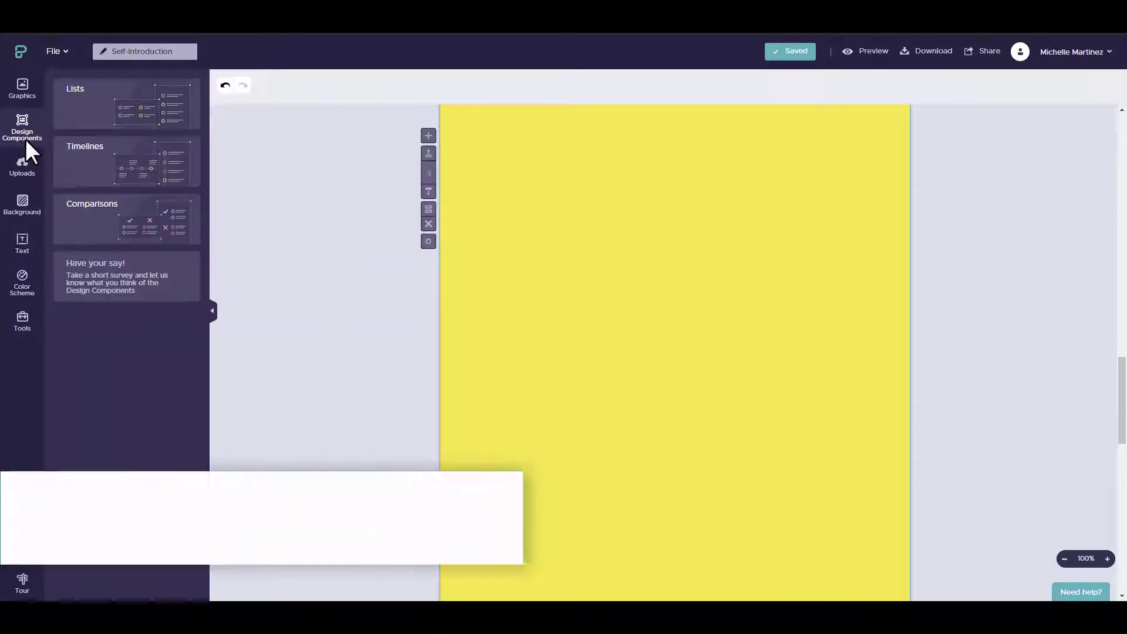
# Browse the Desktop folder for images to upload without choosing one, and check the upload storage allowance.
pyautogui.click(24, 164)
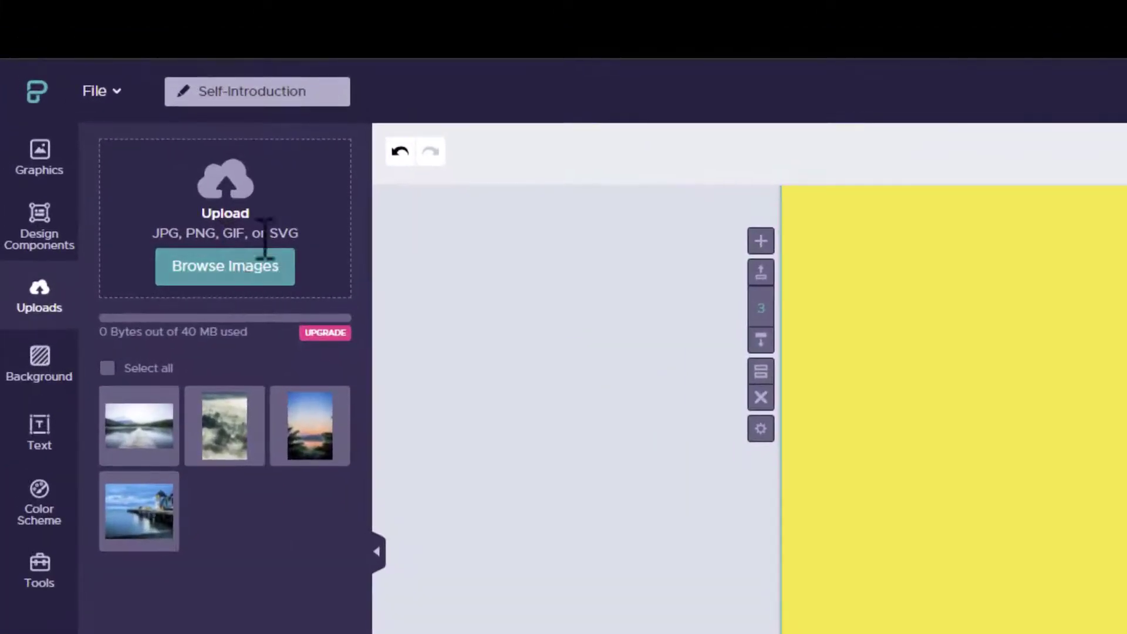
pyautogui.click(243, 271)
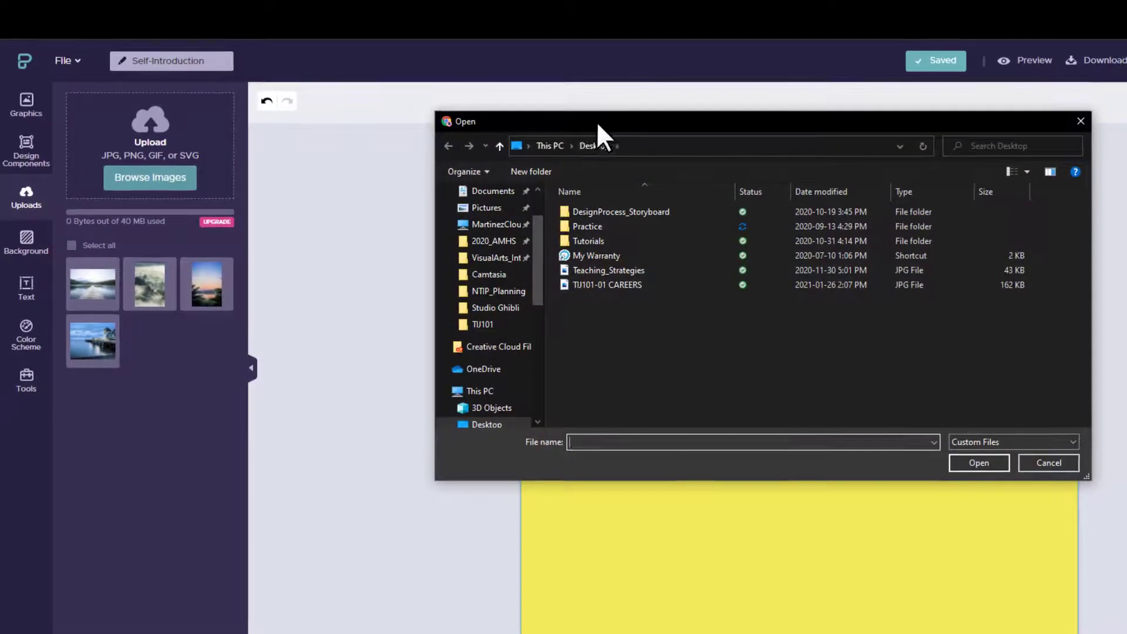
pyautogui.moveTo(594, 129); pyautogui.dragTo(499, 102)
pyautogui.click(986, 94)
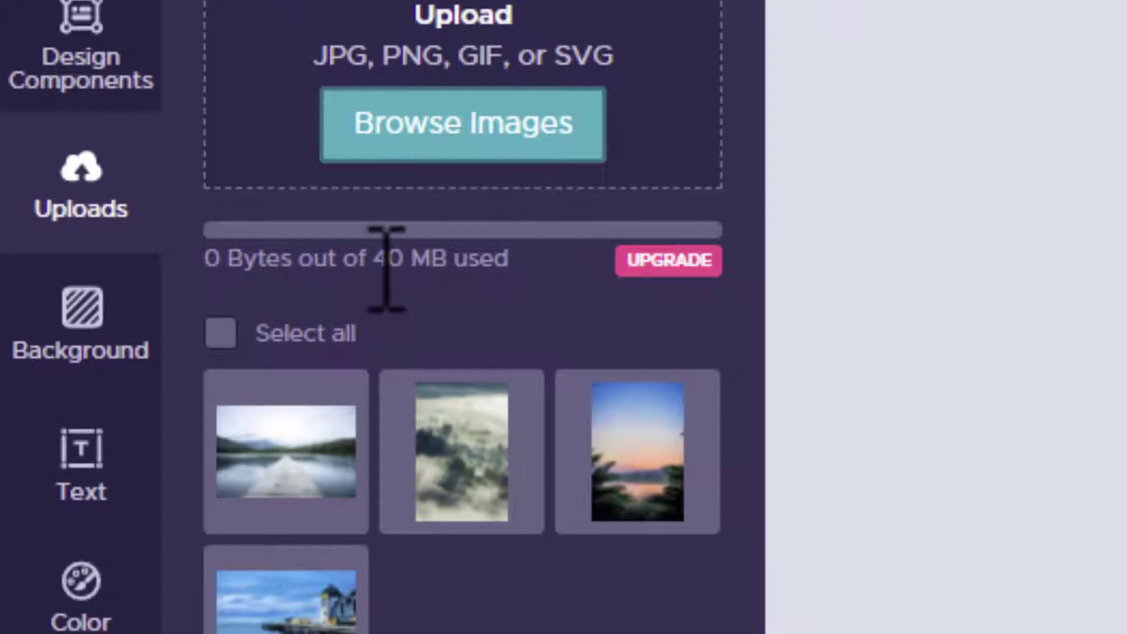
pyautogui.moveTo(386, 268); pyautogui.dragTo(516, 272)
pyautogui.click(510, 264)
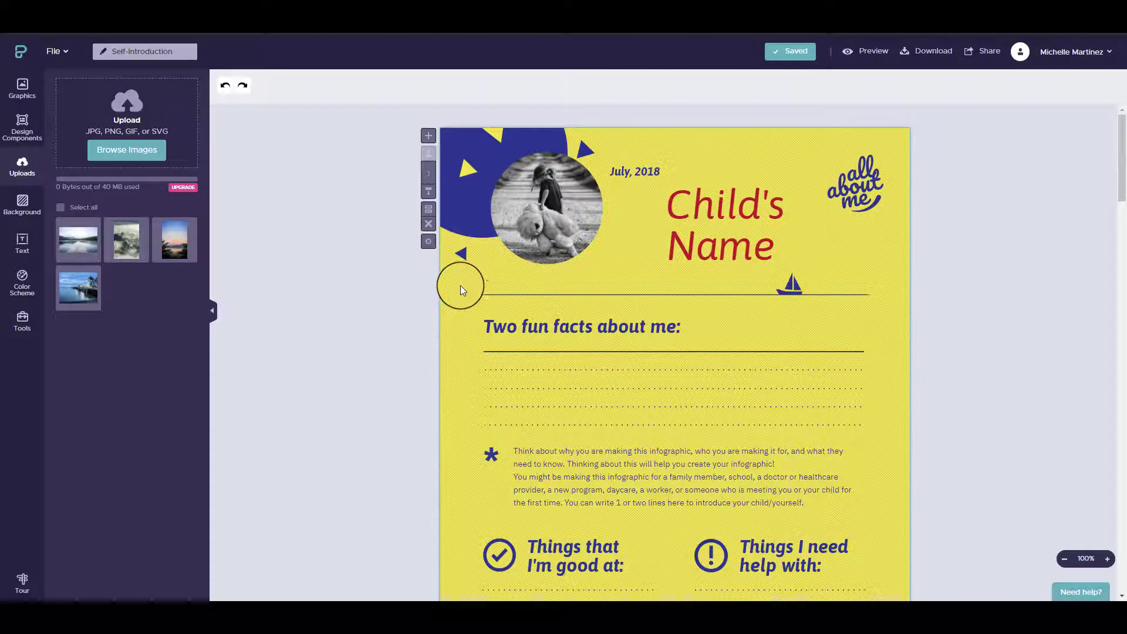
# Open the background colour palette for the design's first page.
pyautogui.scroll(-2, 458, 313)
pyautogui.scroll(1, 459, 316)
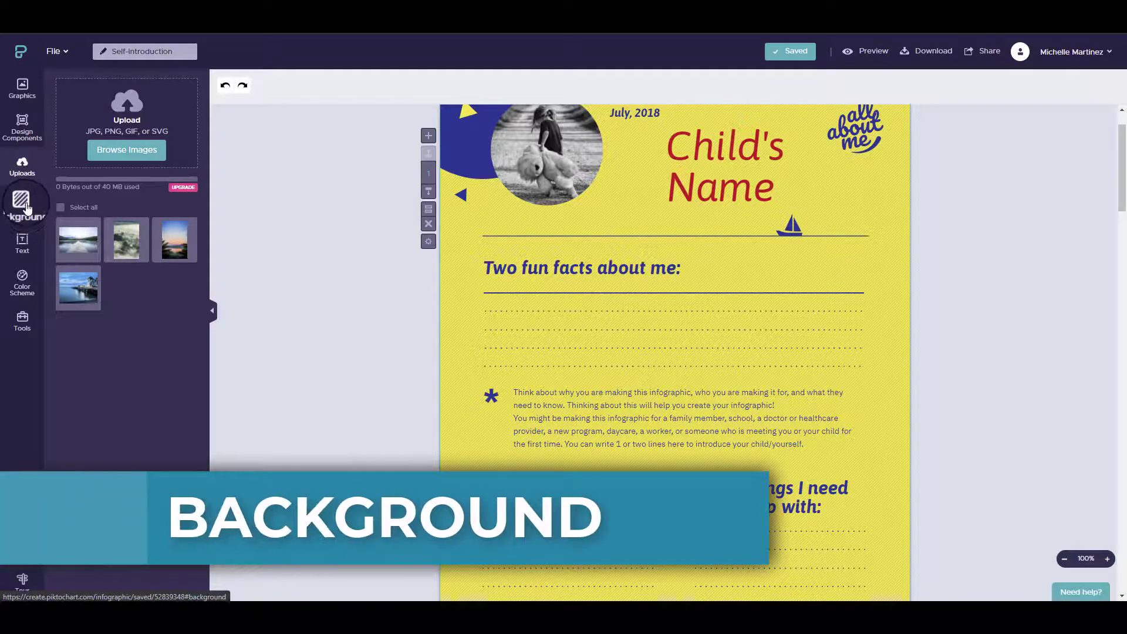
pyautogui.click(21, 203)
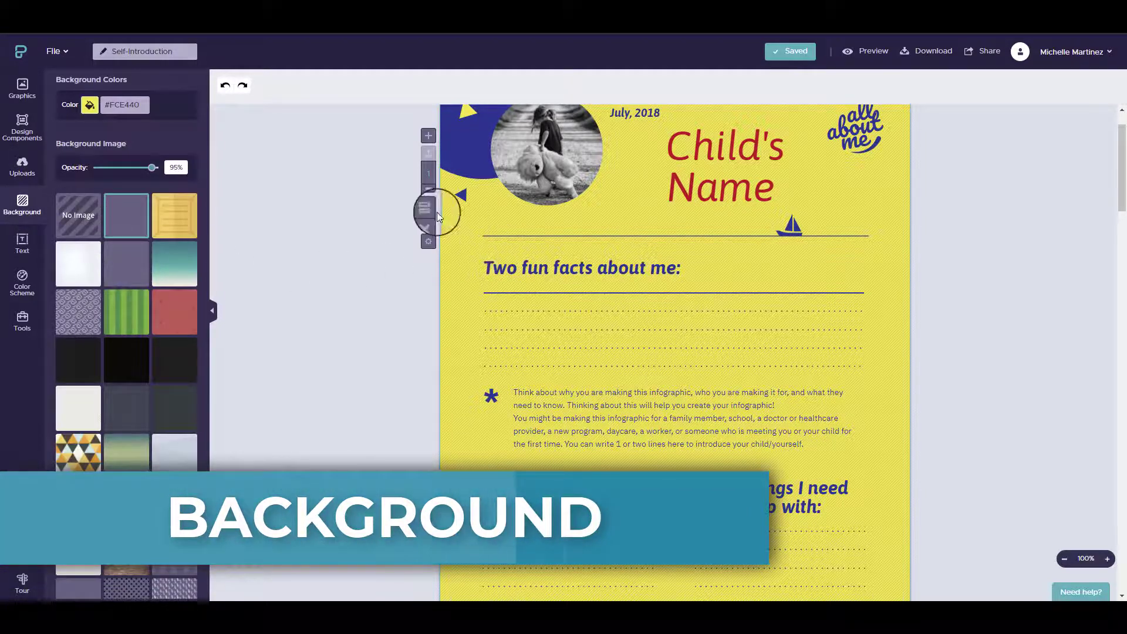
pyautogui.click(91, 118)
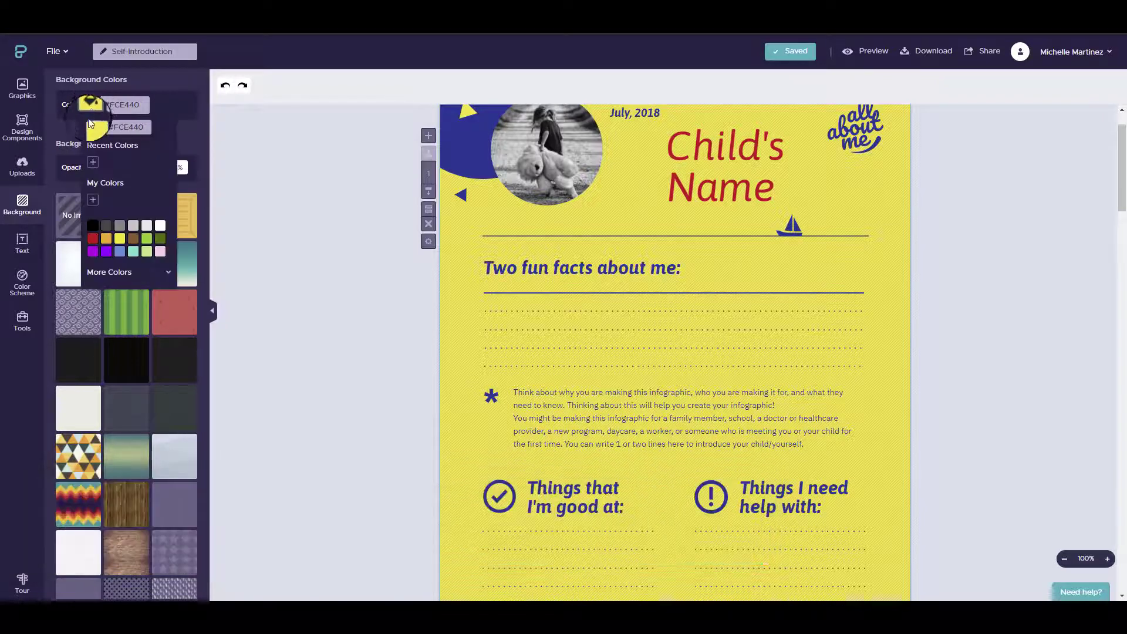
# Try the red, orange, yellow, brown, light green and dark green presets as the first page's background colour.
pyautogui.click(96, 244)
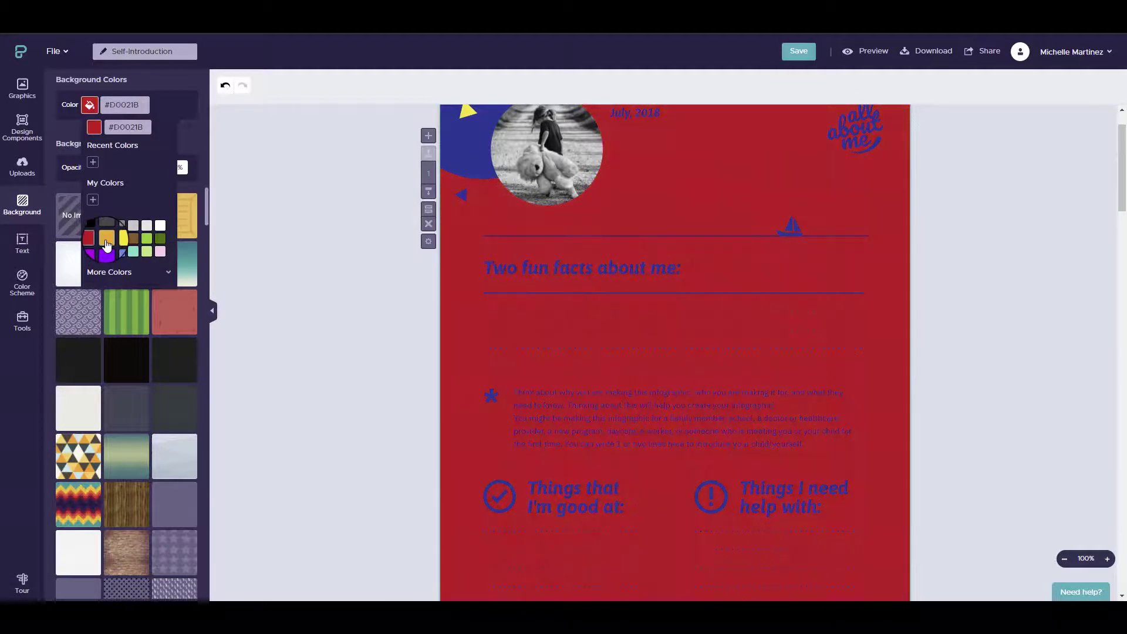
pyautogui.click(112, 242)
pyautogui.click(120, 241)
pyautogui.click(133, 239)
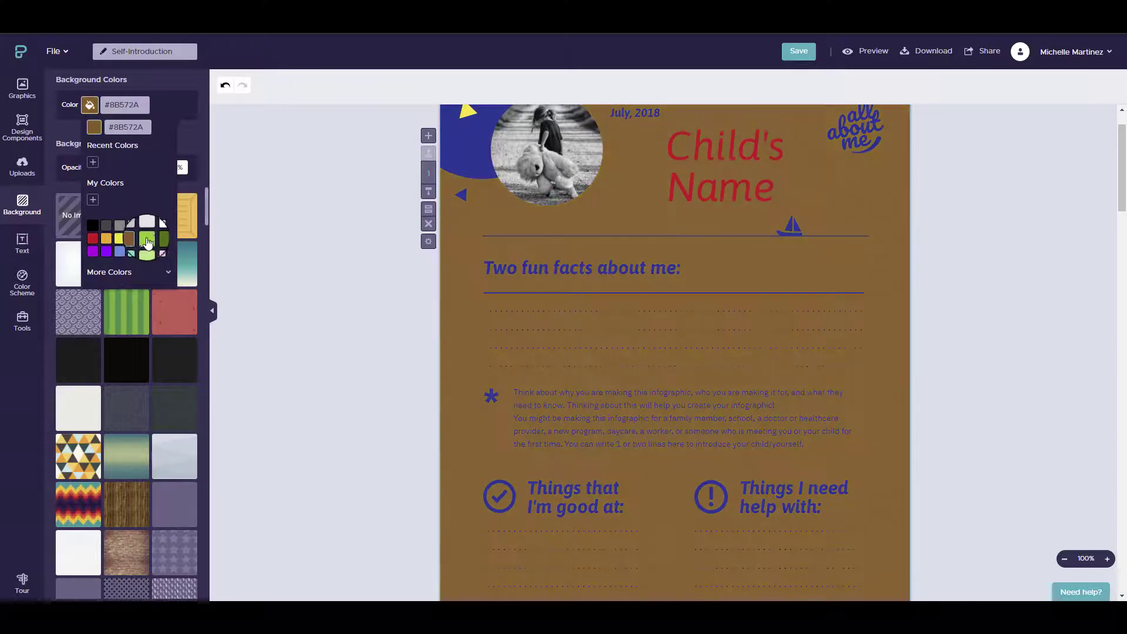
pyautogui.click(147, 238)
pyautogui.click(160, 239)
# Set the first page's background to the custom grey-blue colour #5F8087.
pyautogui.click(168, 271)
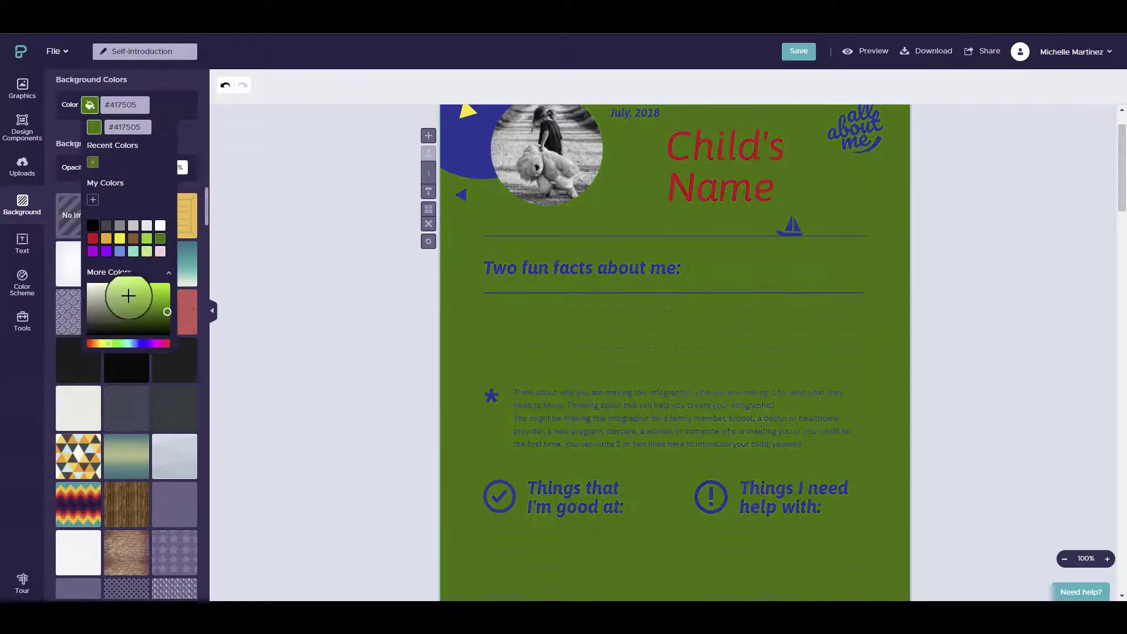
pyautogui.moveTo(113, 307)
pyautogui.mouseDown()
pyautogui.moveTo(112, 319)
pyautogui.moveTo(163, 292)
pyautogui.moveTo(98, 295)
pyautogui.moveTo(133, 311)
pyautogui.moveTo(146, 295)
pyautogui.moveTo(116, 288)
pyautogui.moveTo(112, 308)
pyautogui.mouseUp()
pyautogui.click(132, 343)
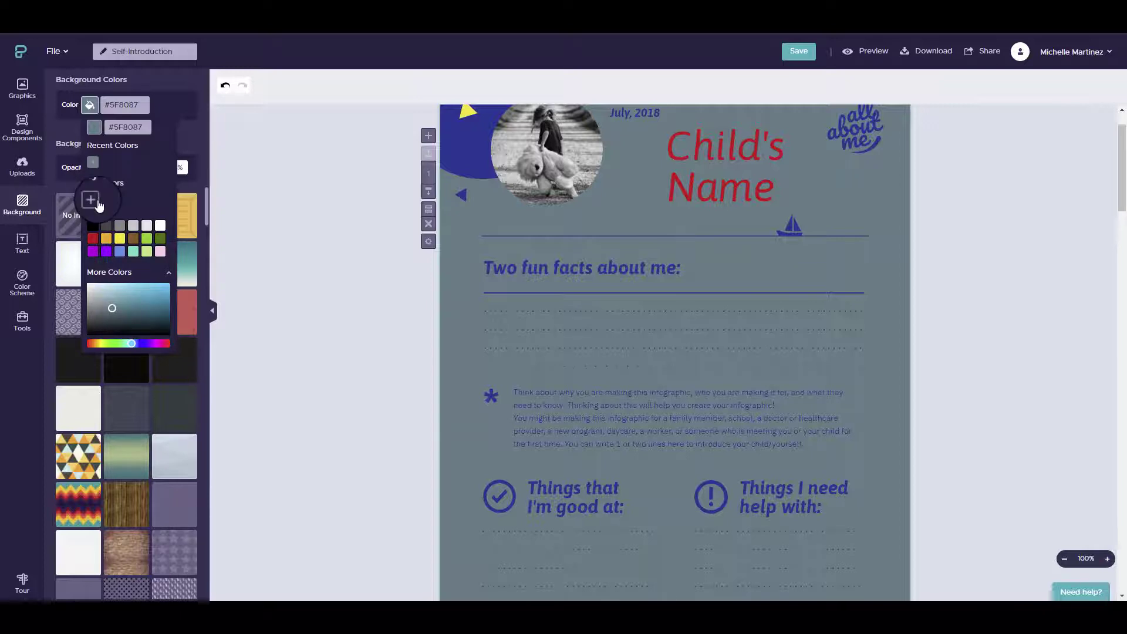
# Try to add the first page's background colour #5F8087 to My Colors, and close the palette.
pyautogui.click(99, 196)
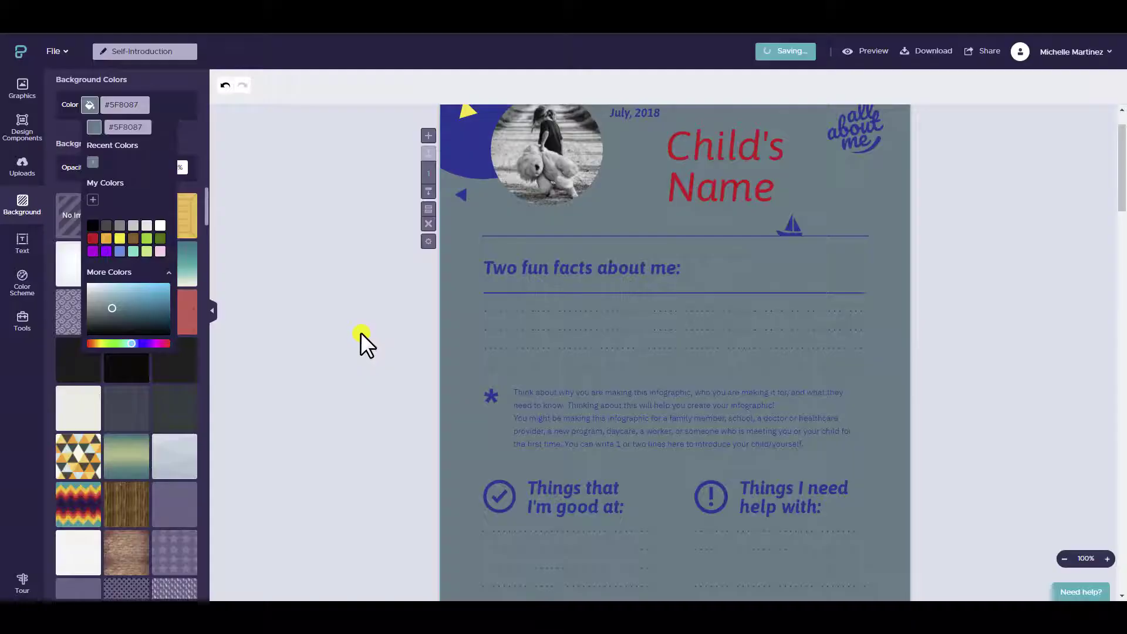
pyautogui.click(331, 267)
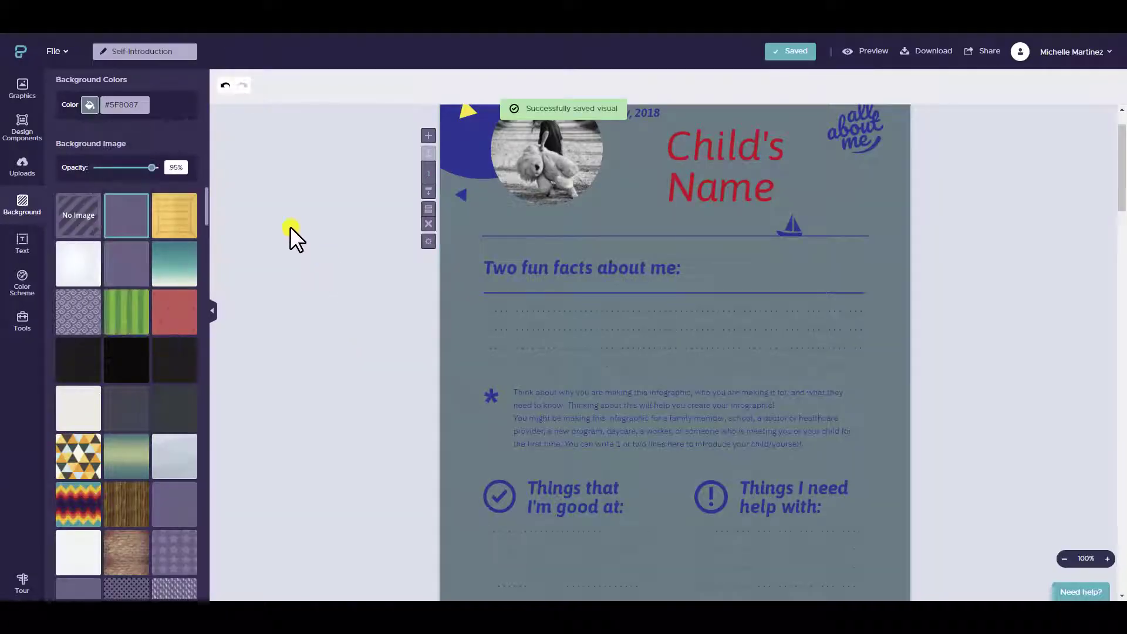
pyautogui.scroll(1, 557, 337)
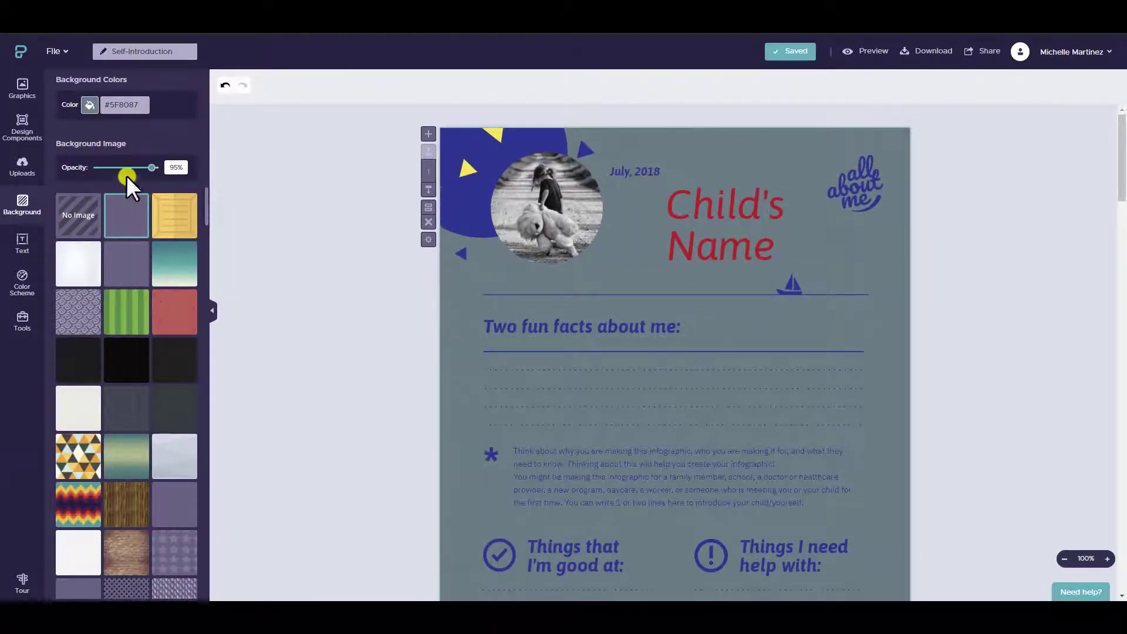
# Try the fine diagonal texture, tan wood-stripe and green-striped images as the Resume page's background.
pyautogui.scroll(-5, 121, 222)
pyautogui.scroll(-15, 411, 343)
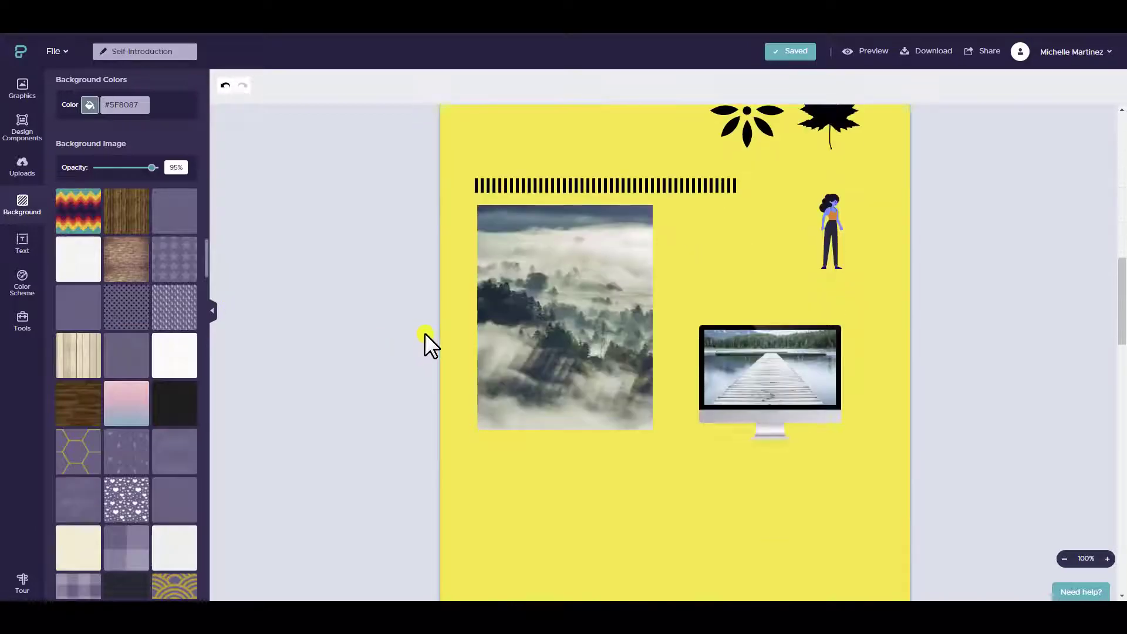
pyautogui.scroll(-6, 437, 317)
pyautogui.scroll(2, 440, 314)
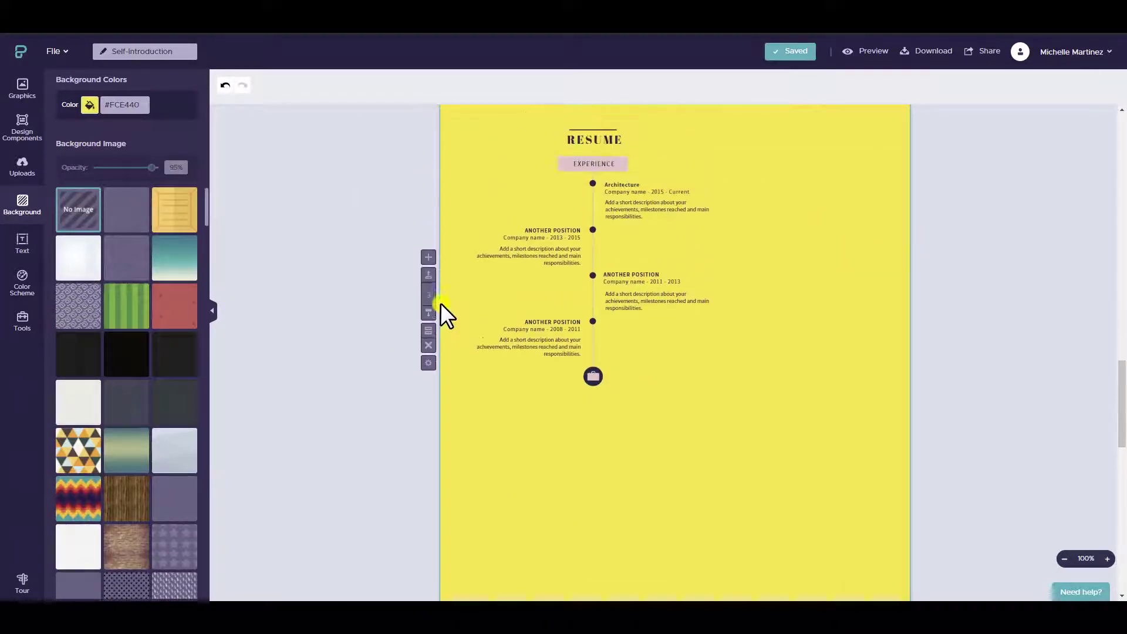
pyautogui.click(128, 214)
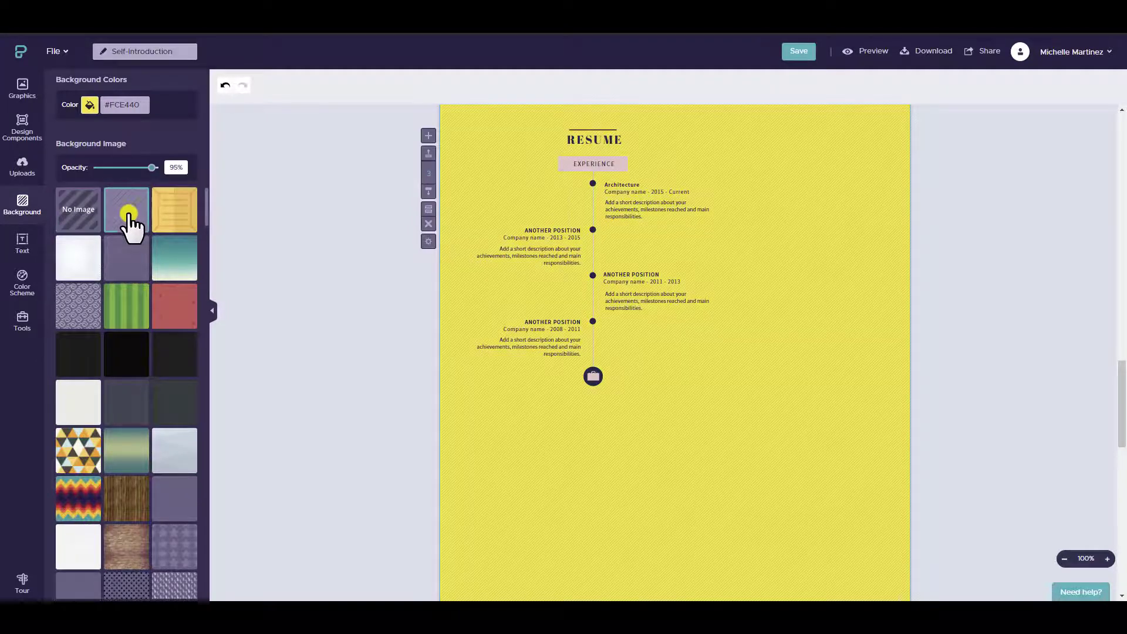
pyautogui.click(174, 235)
pyautogui.scroll(2, 528, 329)
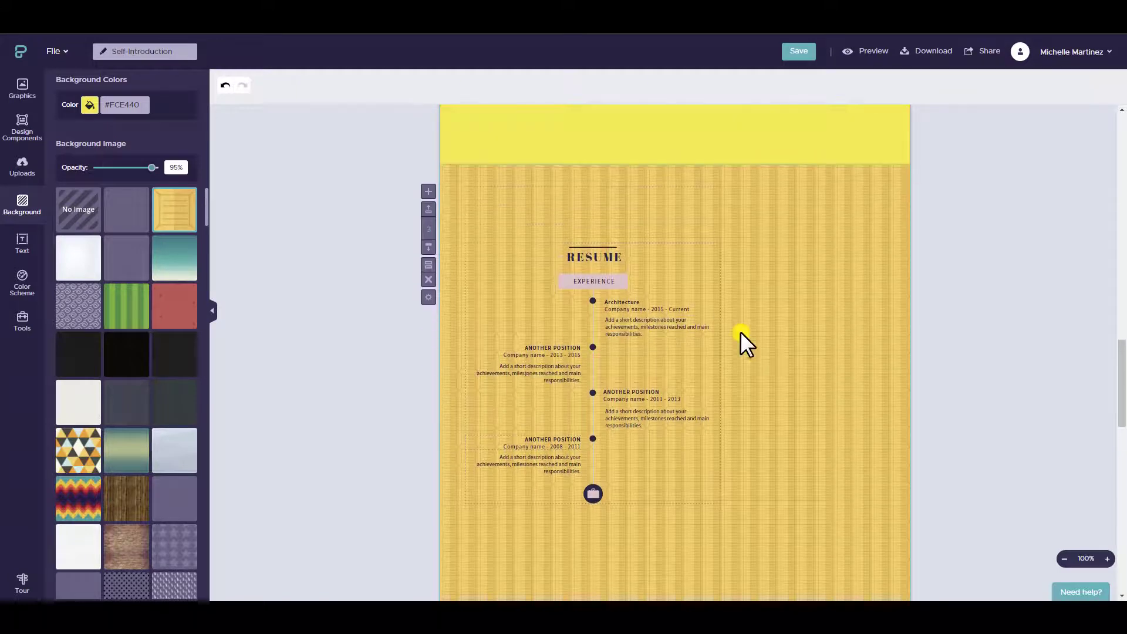
pyautogui.scroll(-3, 796, 308)
pyautogui.click(126, 317)
pyautogui.scroll(-2, 128, 317)
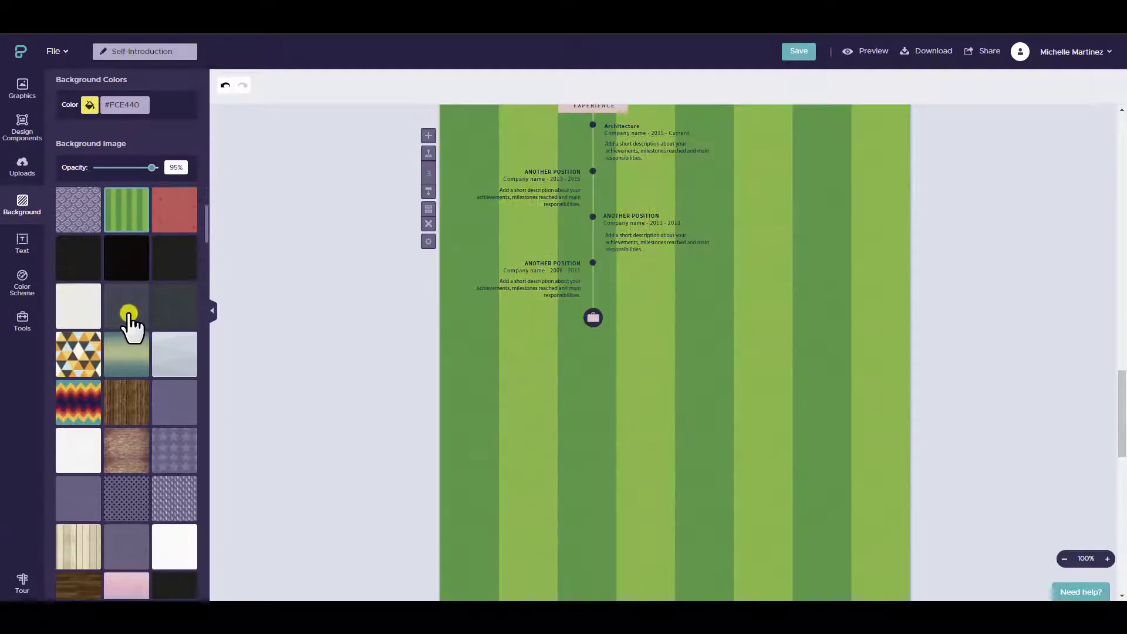
# Try the teal brush-stroke pattern from further down the image library as the Resume page's background.
pyautogui.scroll(-15, 160, 311)
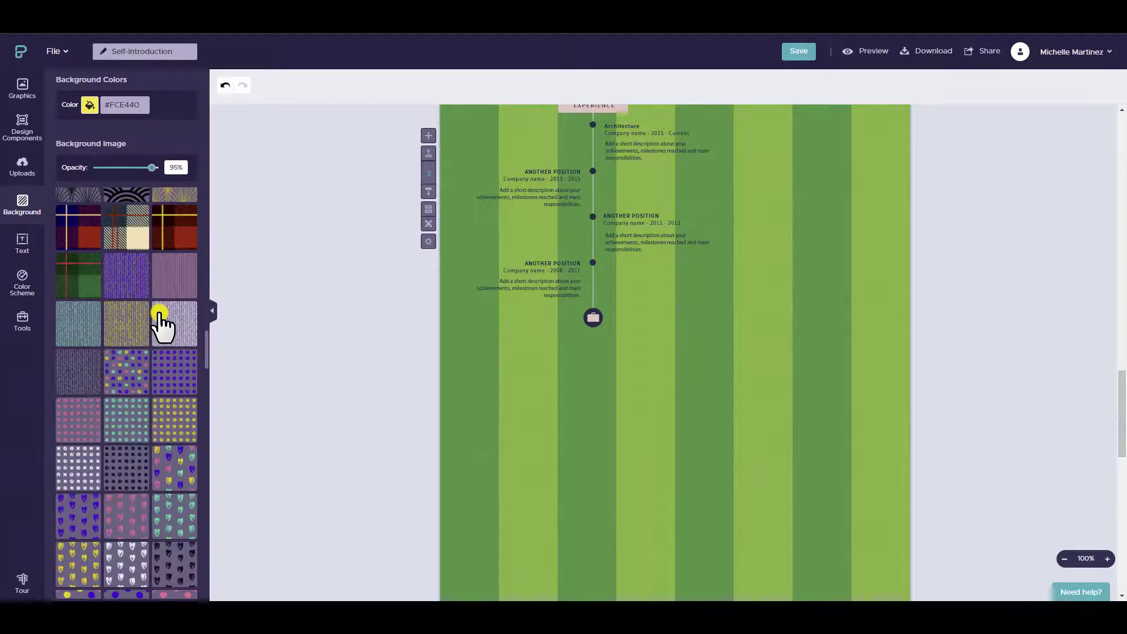
pyautogui.scroll(-10, 159, 316)
pyautogui.scroll(6, 138, 335)
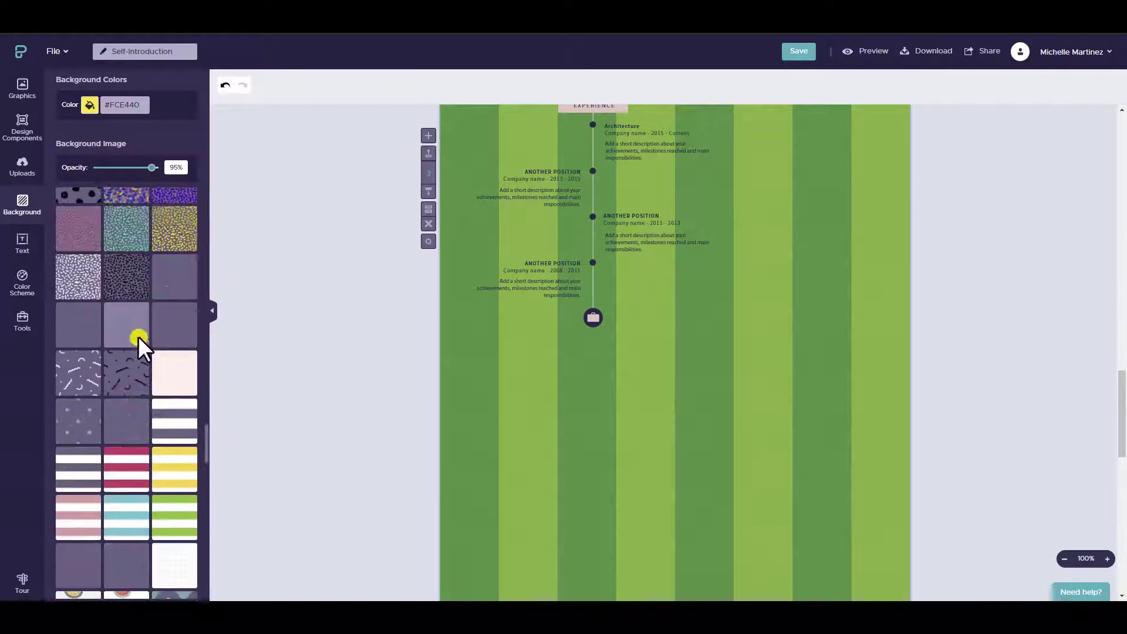
pyautogui.click(131, 352)
# Apply the pink-to-teal triangle gradient as the Resume page's background image and set its opacity to 80%.
pyautogui.scroll(-3, 132, 353)
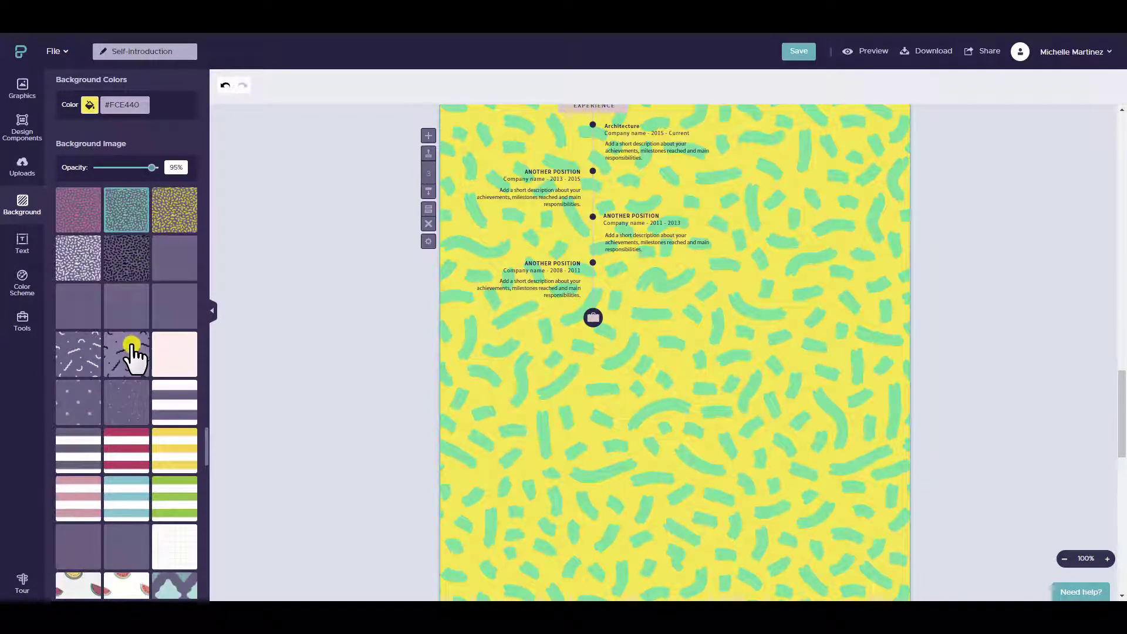
pyautogui.scroll(-5, 131, 365)
pyautogui.scroll(-6, 131, 370)
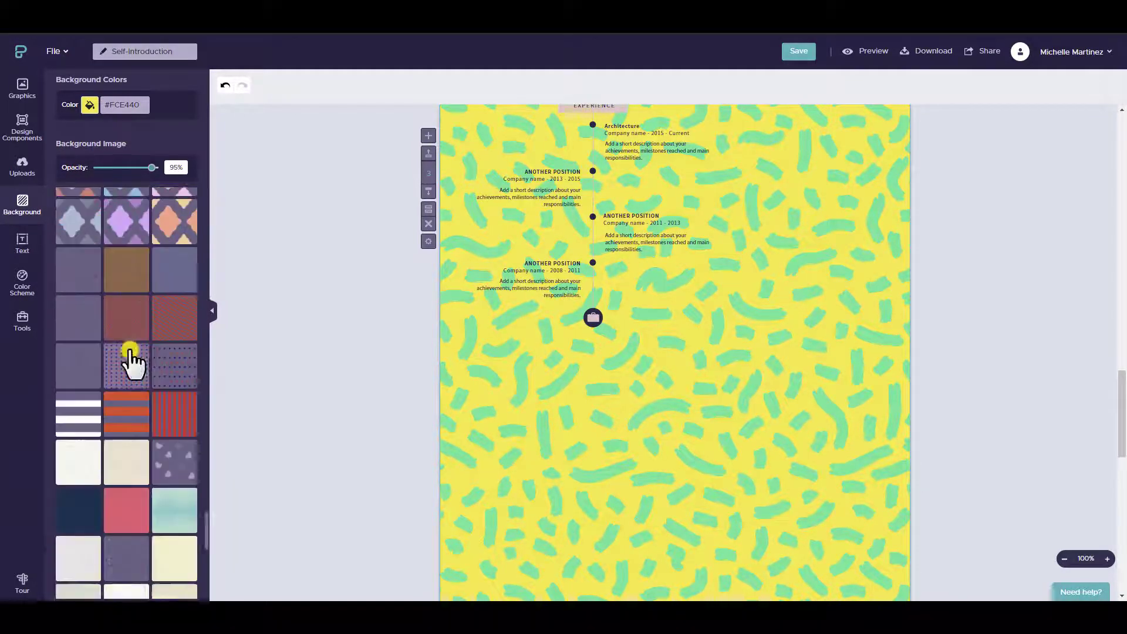
pyautogui.click(131, 359)
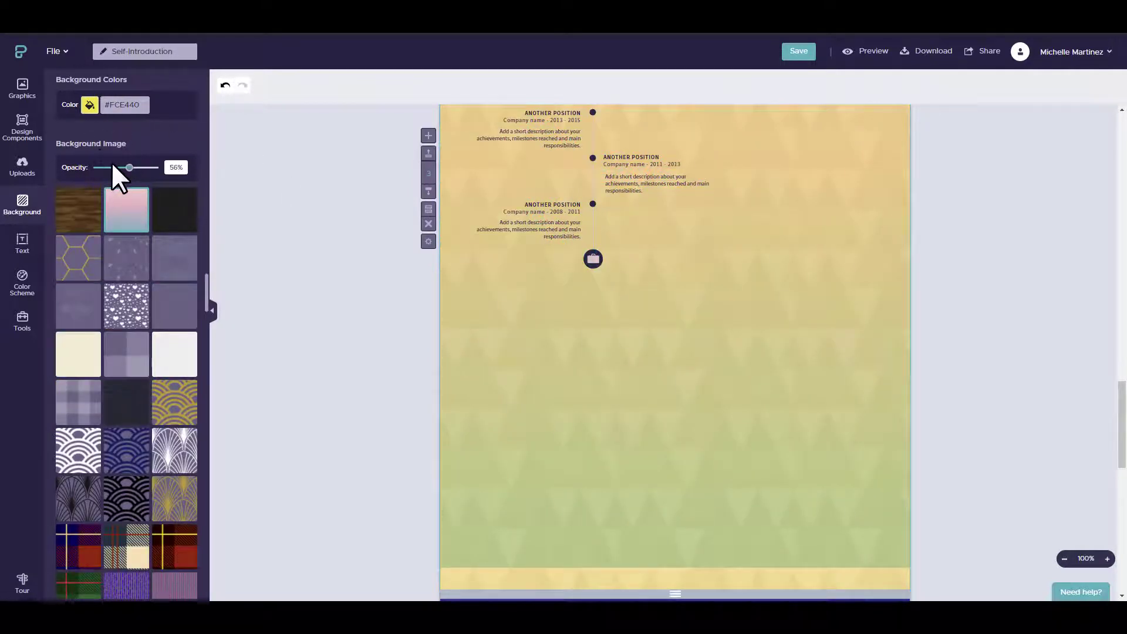
pyautogui.moveTo(129, 168)
pyautogui.mouseDown()
pyautogui.moveTo(113, 168)
pyautogui.moveTo(143, 168)
pyautogui.mouseUp()
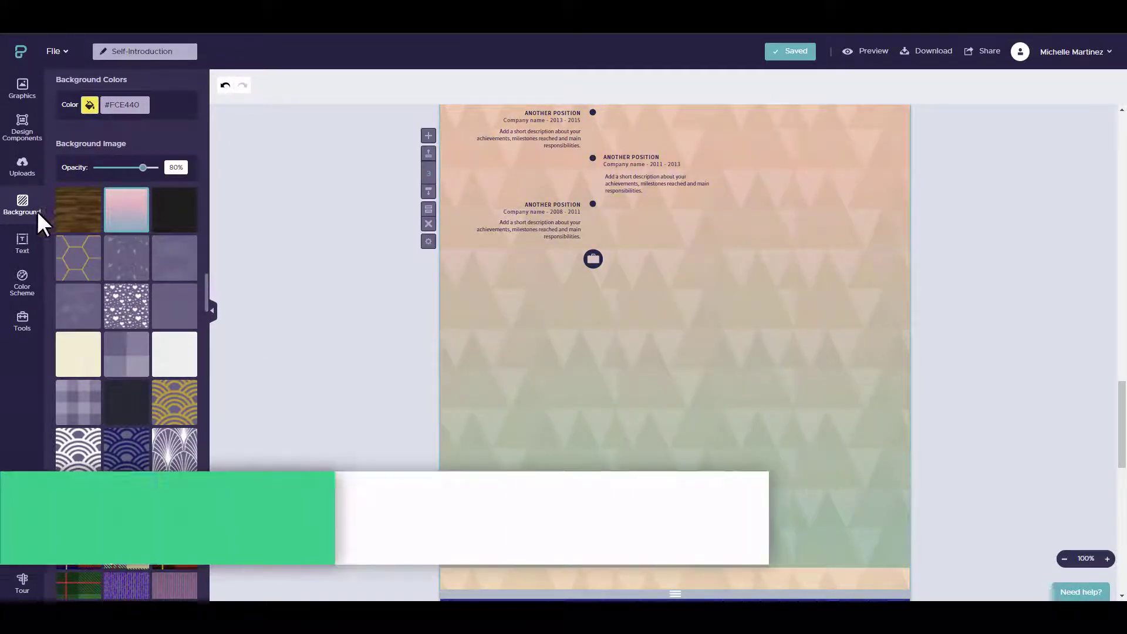
# Insert the "HELLO THERE! YOU'RE INVITED" text frame on the Resume page.
pyautogui.click(23, 249)
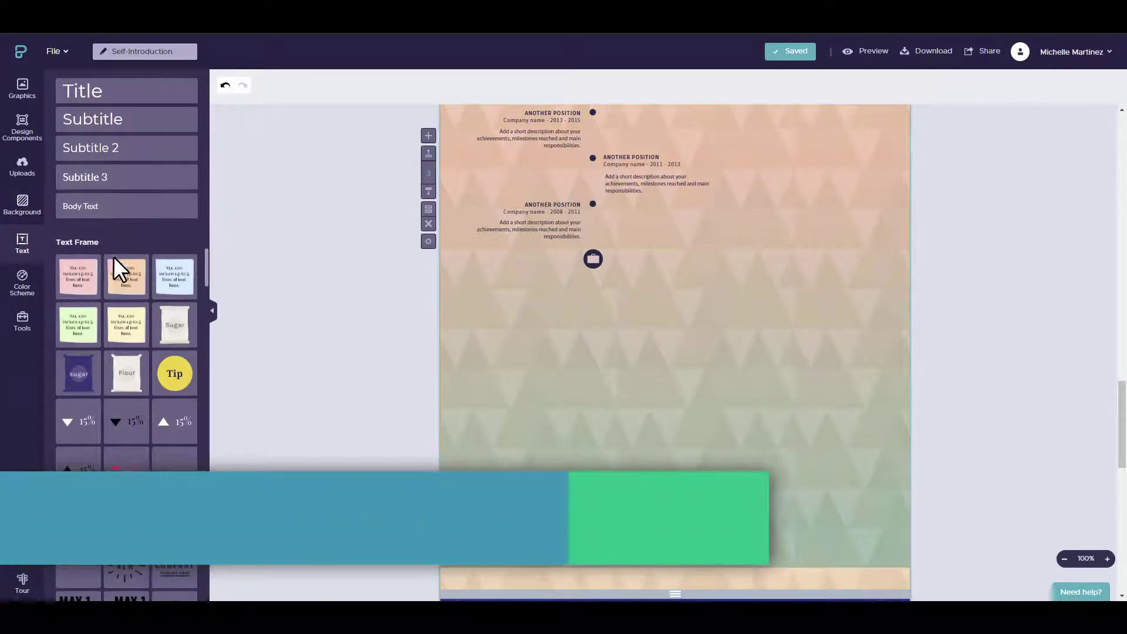
pyautogui.scroll(-2, 126, 332)
pyautogui.scroll(-7, 138, 343)
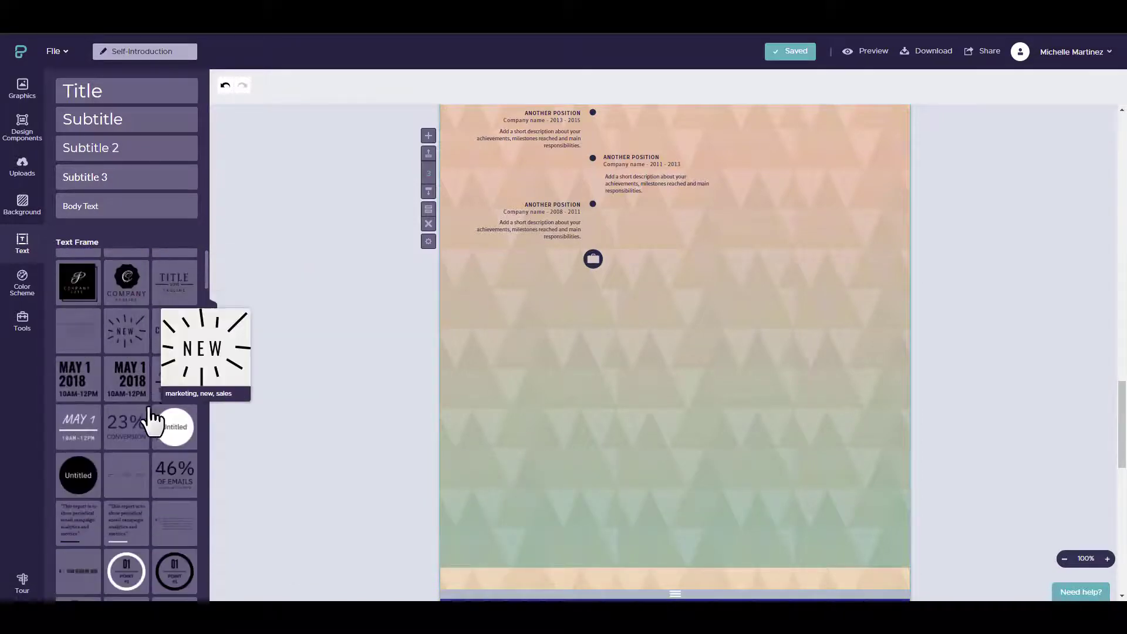
pyautogui.scroll(-8, 147, 446)
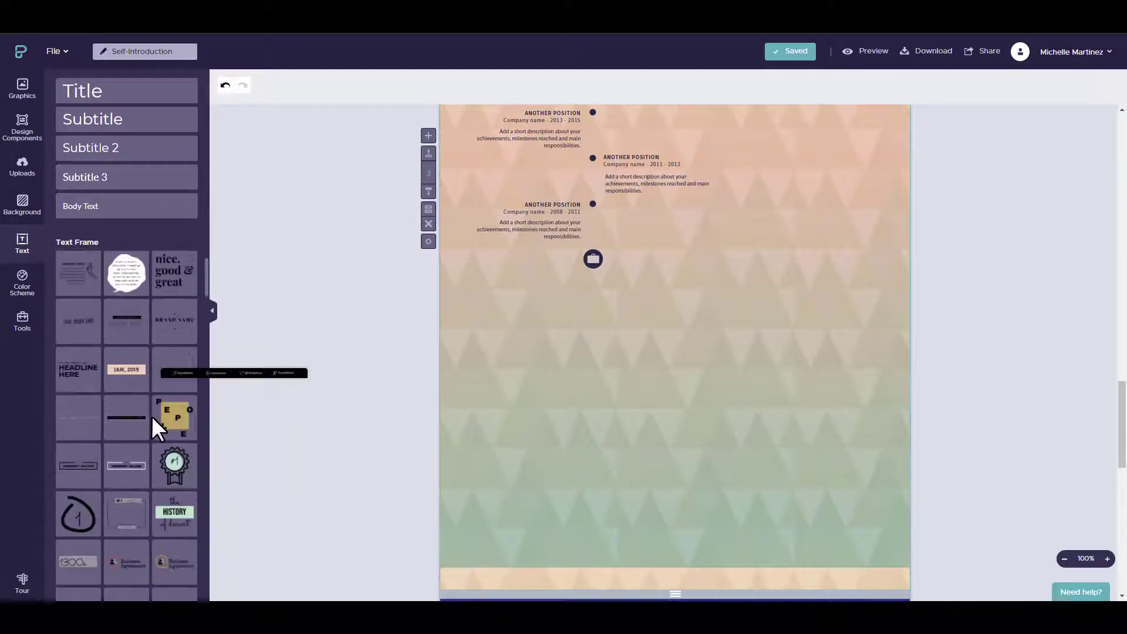
pyautogui.scroll(-8, 138, 437)
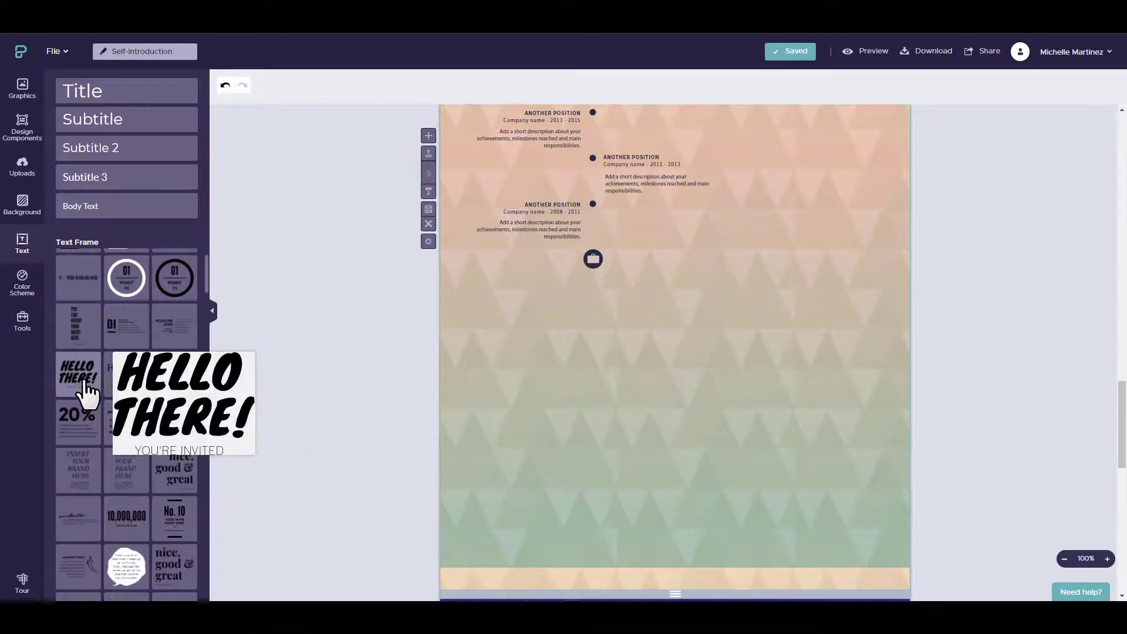
pyautogui.click(85, 393)
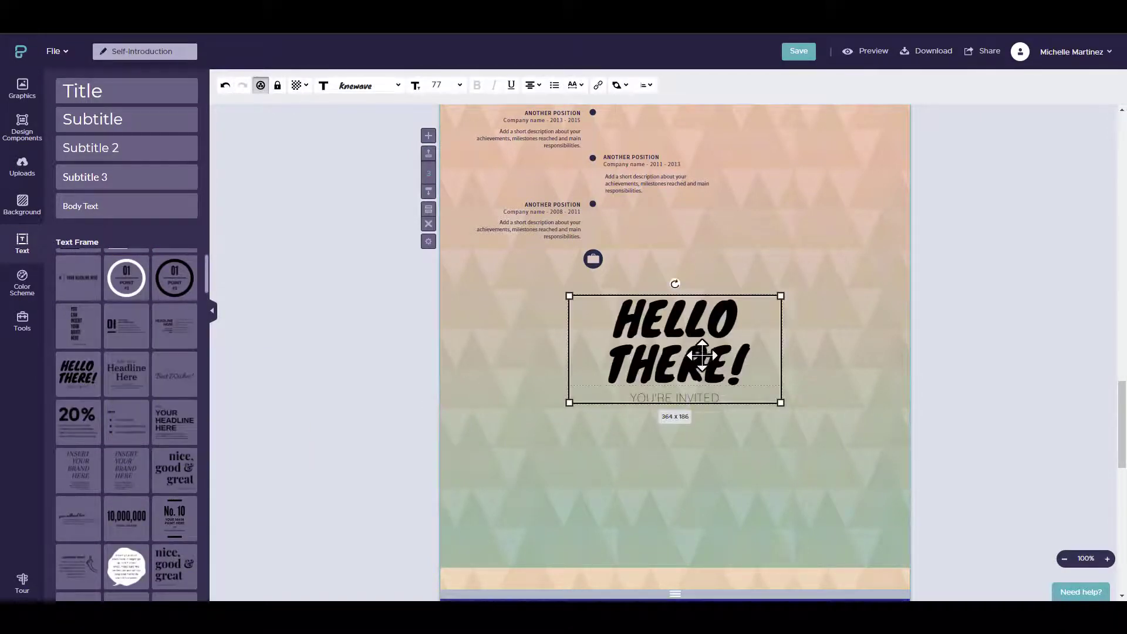
# Move the HELLO THERE! text frame to the lower right of the timeline and scale it down slightly.
pyautogui.moveTo(692, 352); pyautogui.dragTo(780, 314)
pyautogui.moveTo(864, 358); pyautogui.dragTo(838, 346)
pyautogui.moveTo(765, 311); pyautogui.dragTo(673, 305)
# Select the HELLO THERE! heading's text and the YOU'RE INVITED line individually to inspect their editing options.
pyautogui.doubleClick(778, 337)
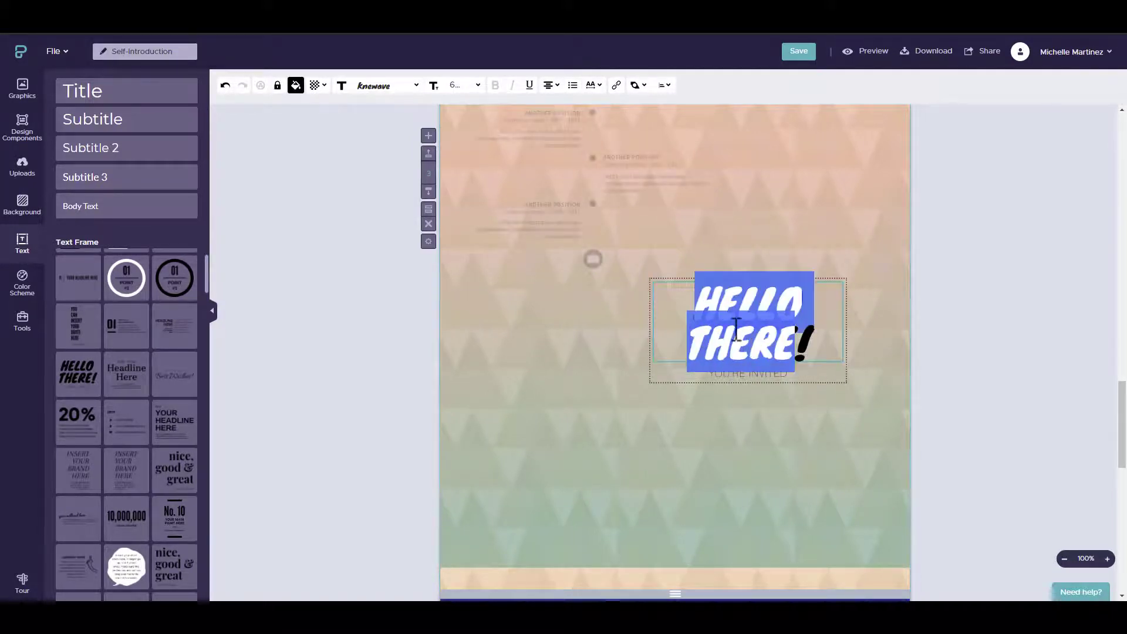
pyautogui.click(737, 377)
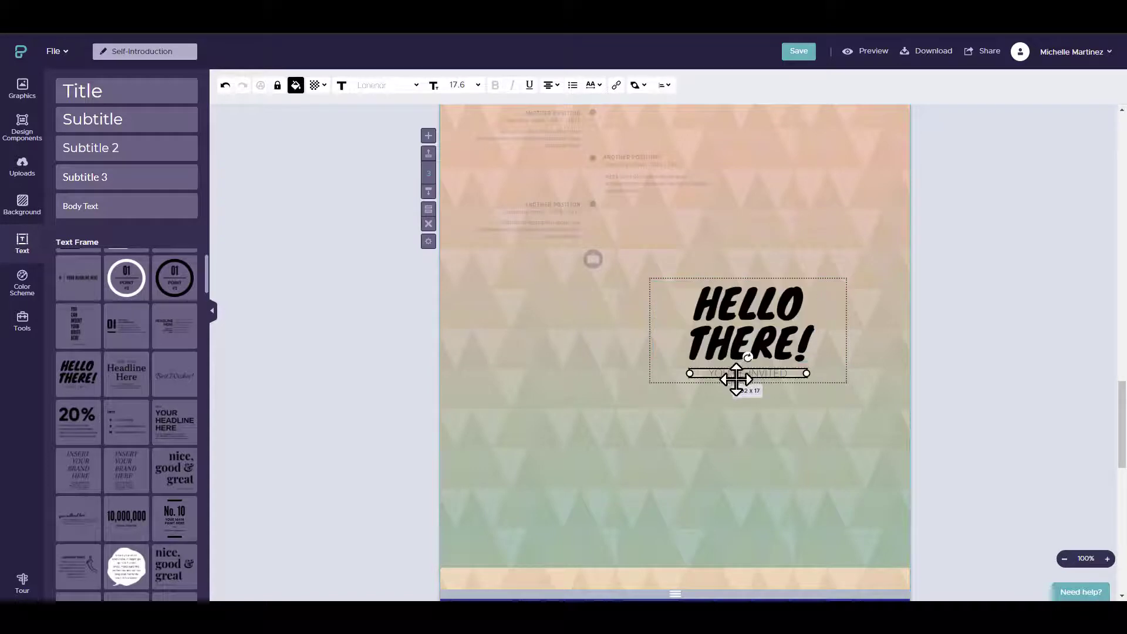
pyautogui.click(503, 332)
pyautogui.click(401, 323)
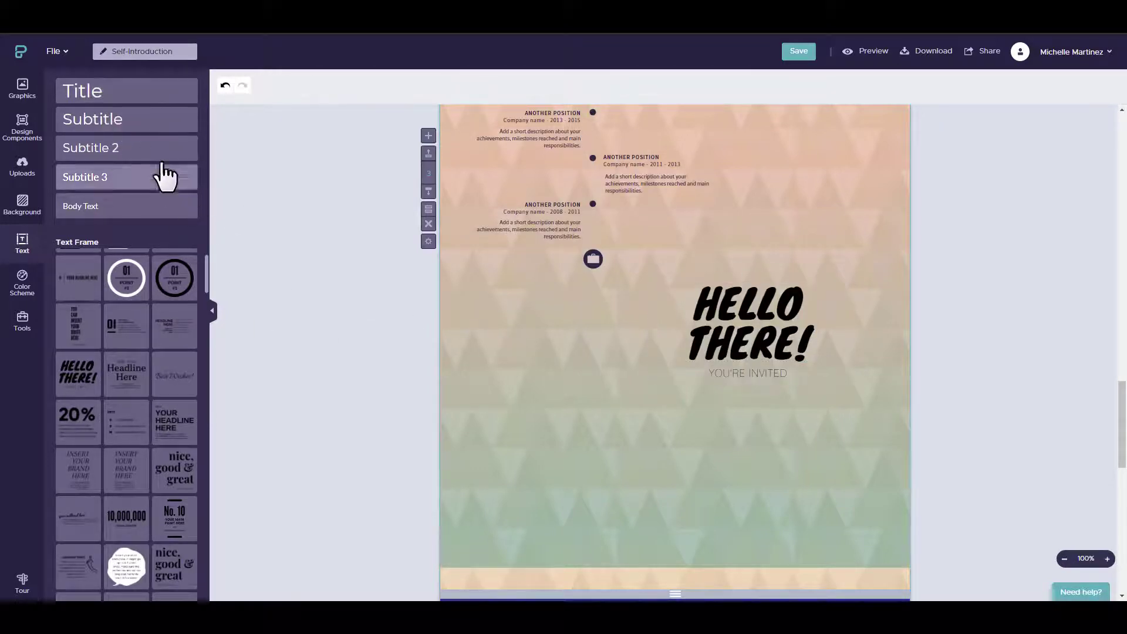
# Add a title text box reading "Title" and place it below and to the left of the HELLO THERE! frame.
pyautogui.click(103, 96)
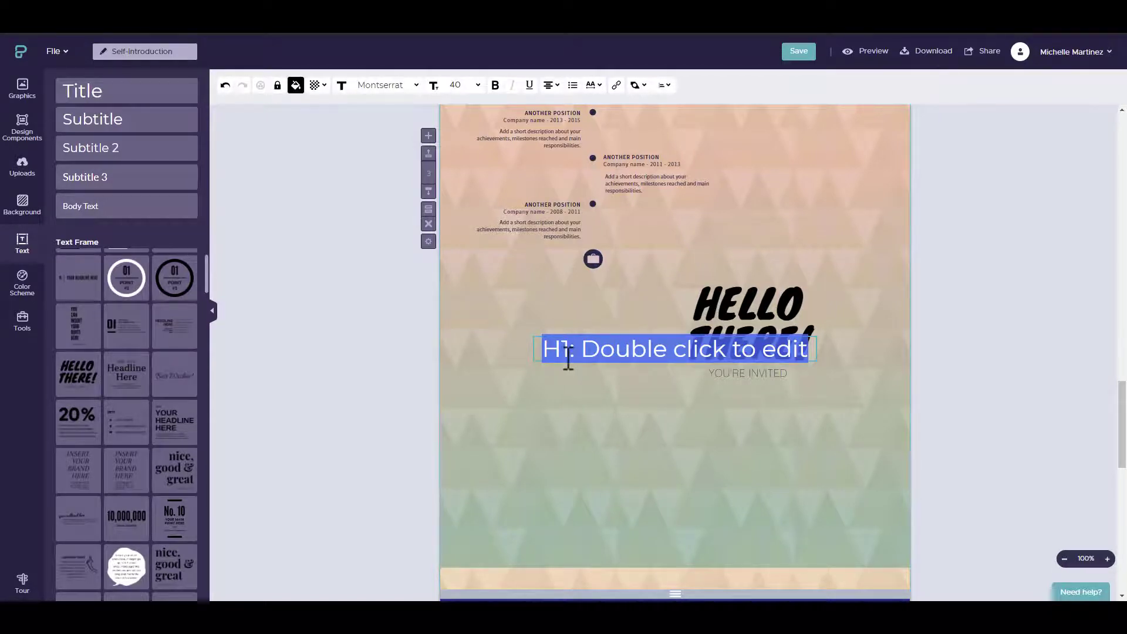
pyautogui.write('Title')
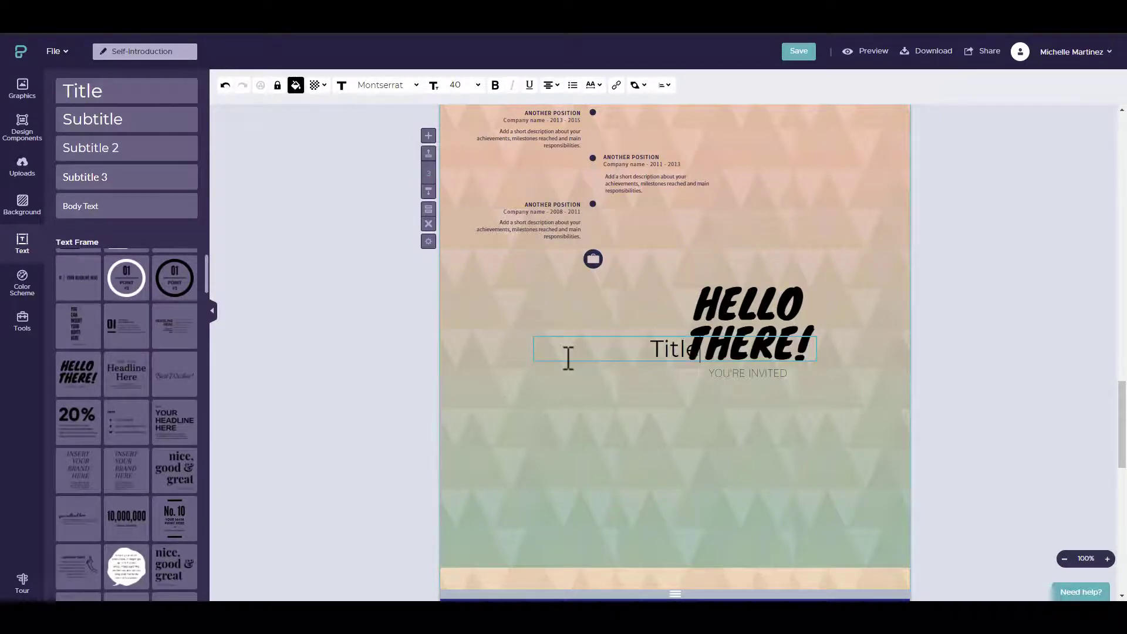
pyautogui.click(573, 380)
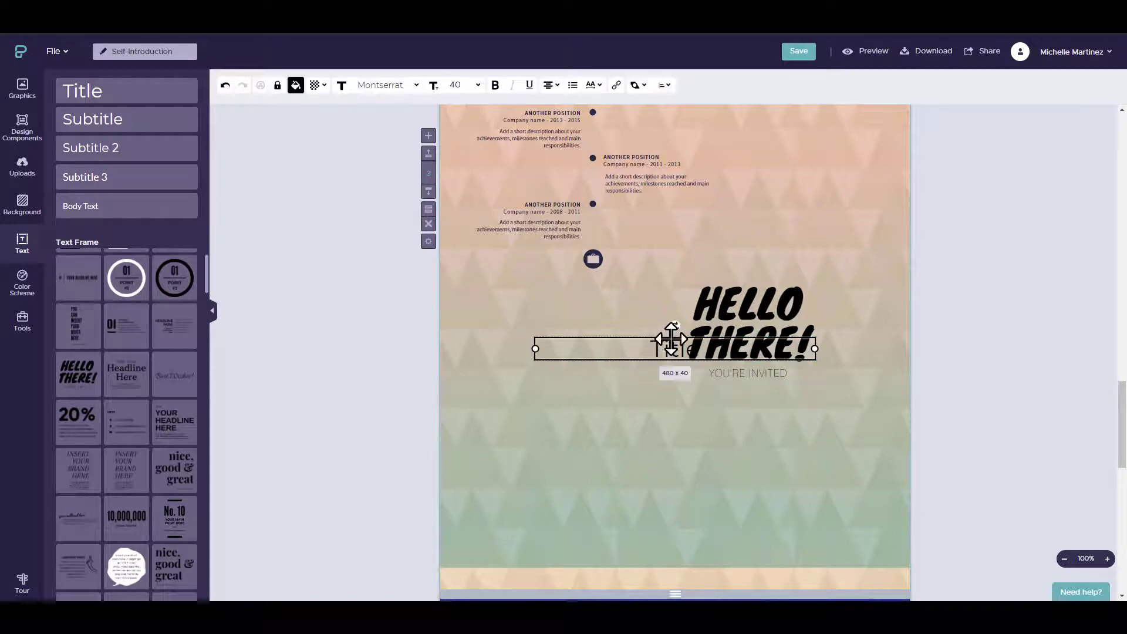
pyautogui.moveTo(667, 338); pyautogui.dragTo(616, 438)
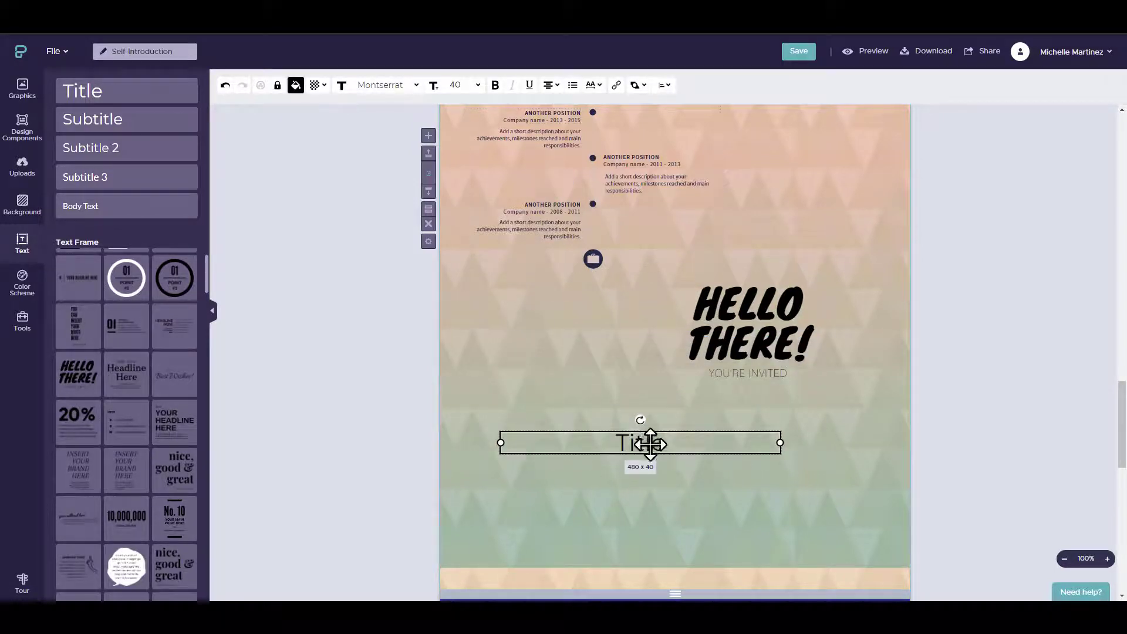
# Try a font size of 35 on the "Title" text.
pyautogui.click(416, 86)
pyautogui.click(479, 85)
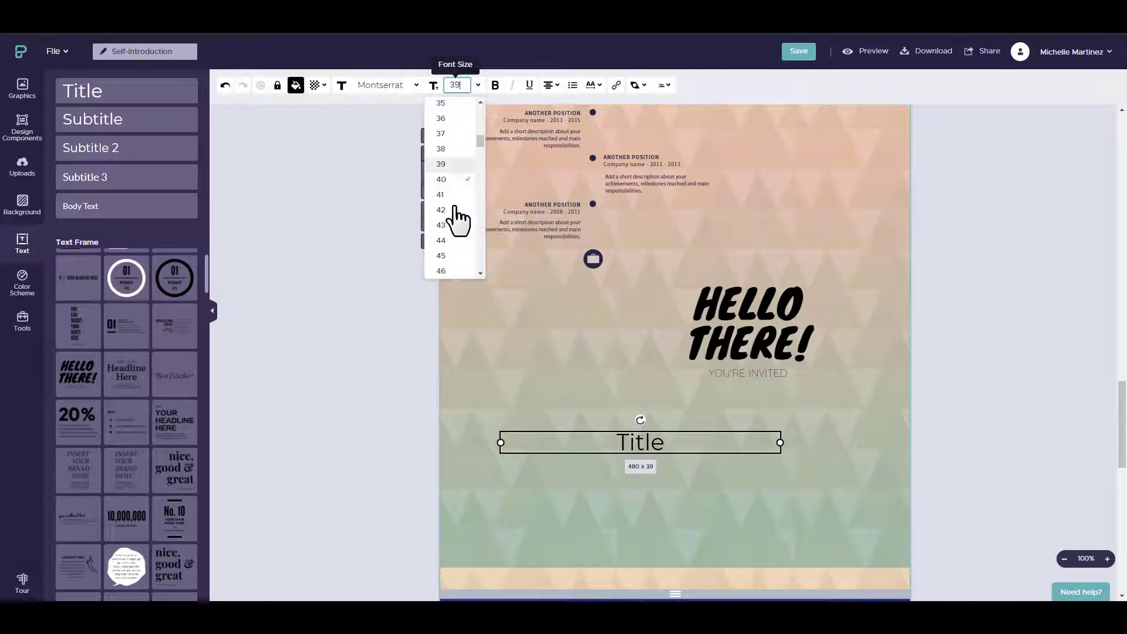
pyautogui.write('35')
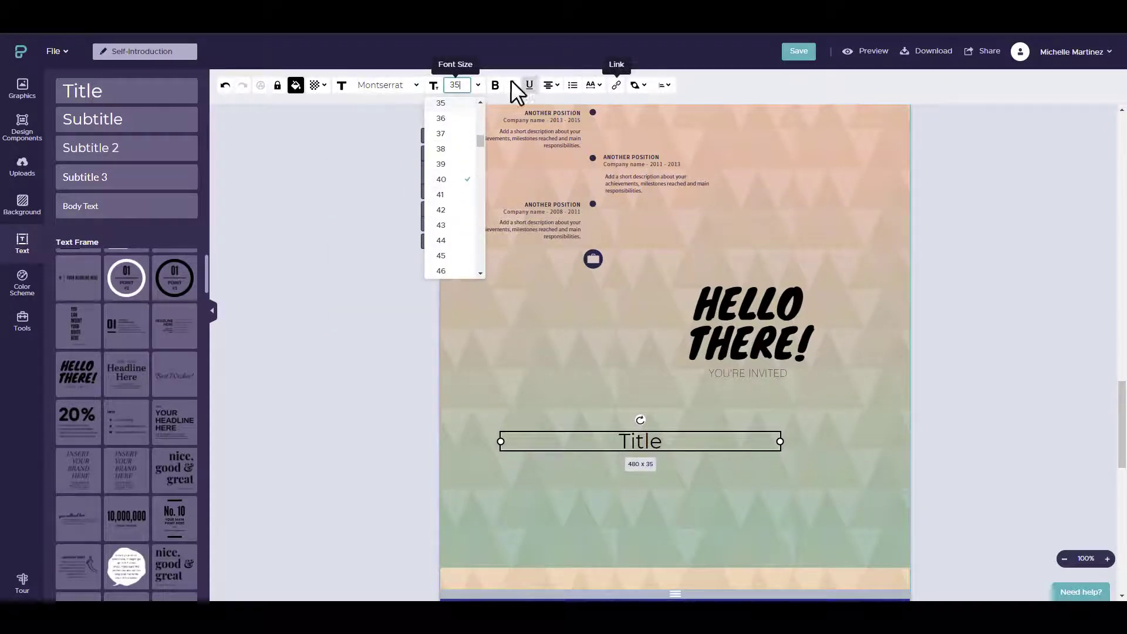
pyautogui.click(367, 321)
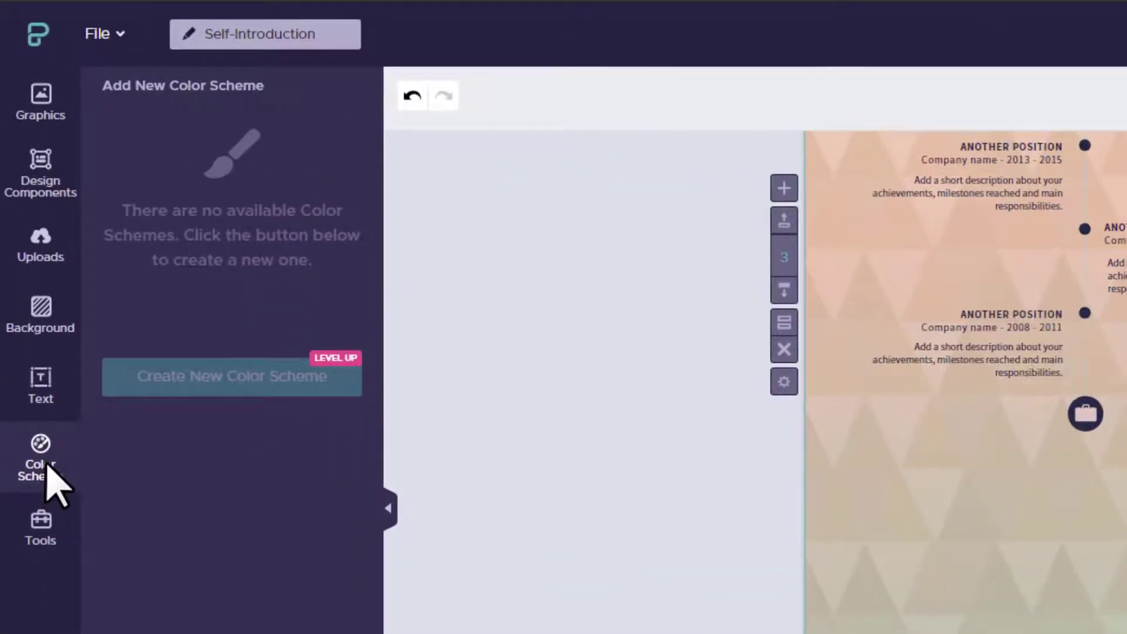
# Open the chart builder and preview the horizontal bar, line and area chart types.
pyautogui.click(47, 546)
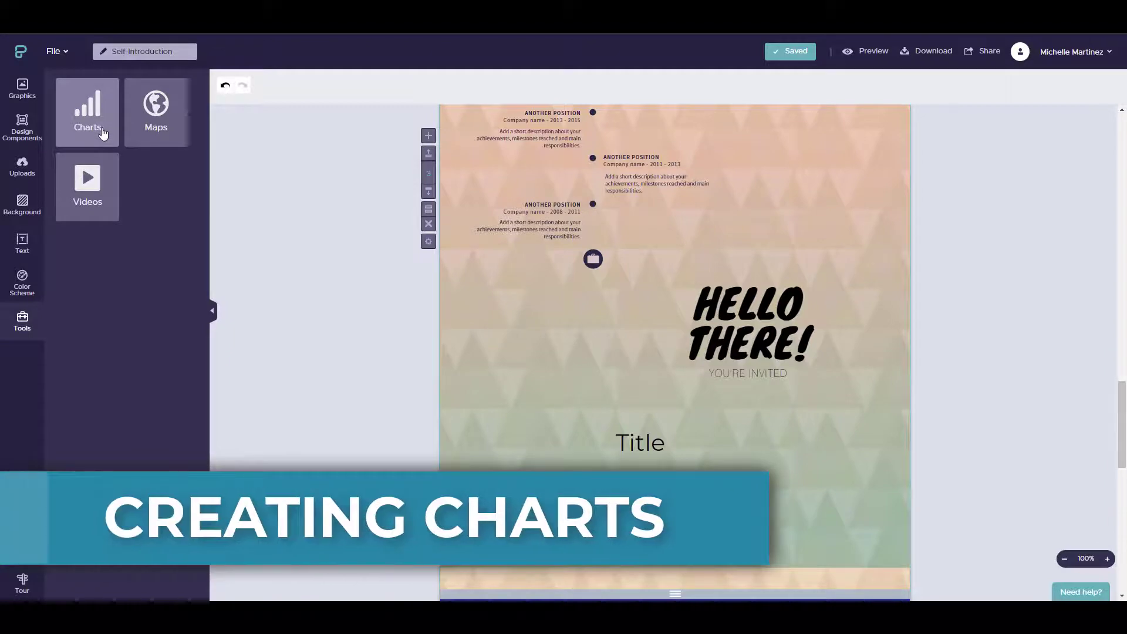
pyautogui.click(102, 134)
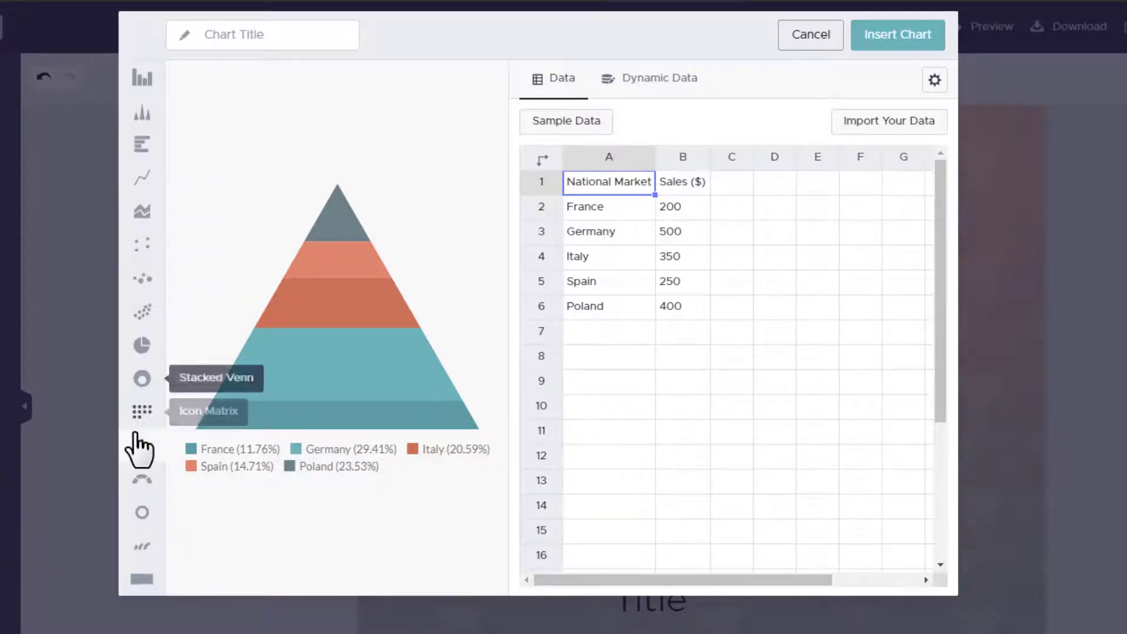
pyautogui.click(141, 145)
pyautogui.click(143, 179)
pyautogui.click(142, 212)
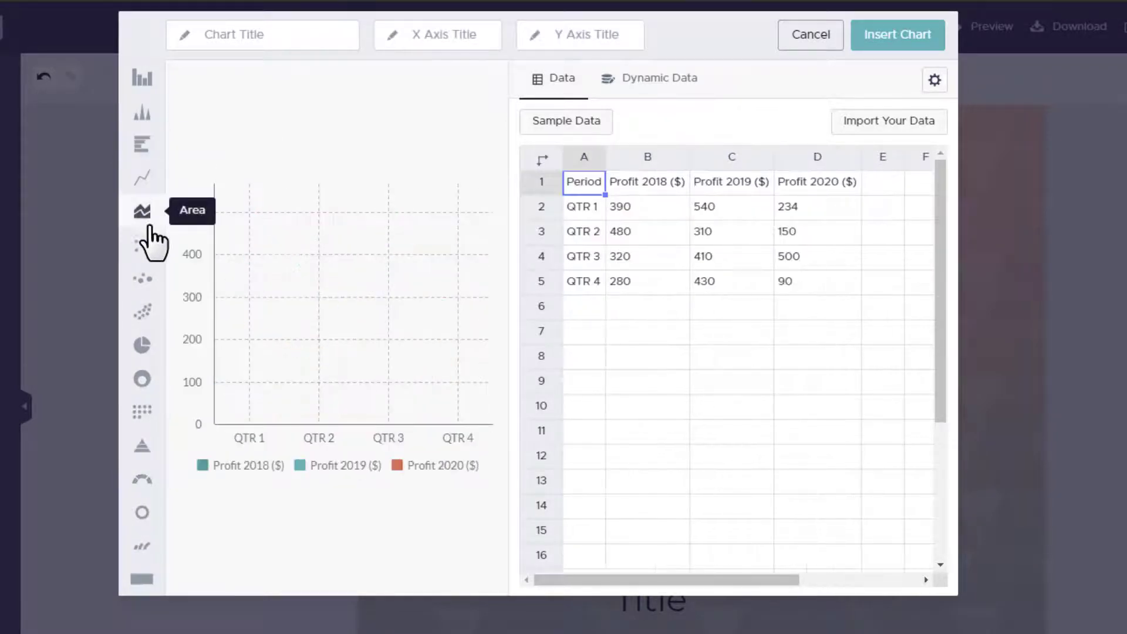
# Preview further chart types, including the bubble, pie, stacked Venn and horizontal progress bar charts.
pyautogui.click(150, 246)
pyautogui.click(146, 280)
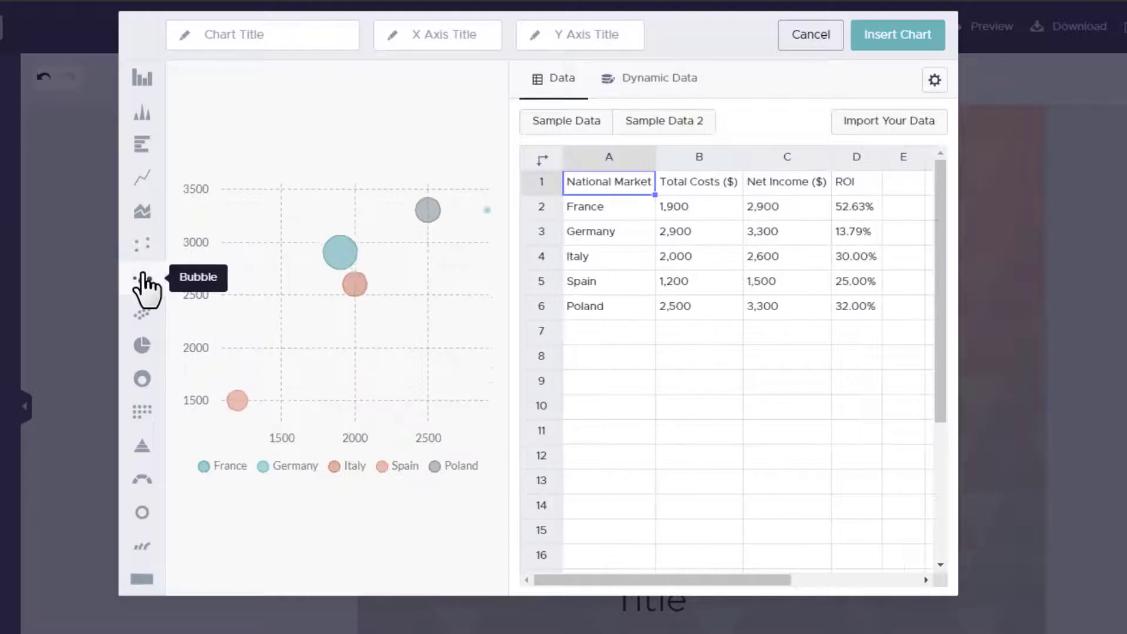
pyautogui.click(139, 349)
pyautogui.click(145, 384)
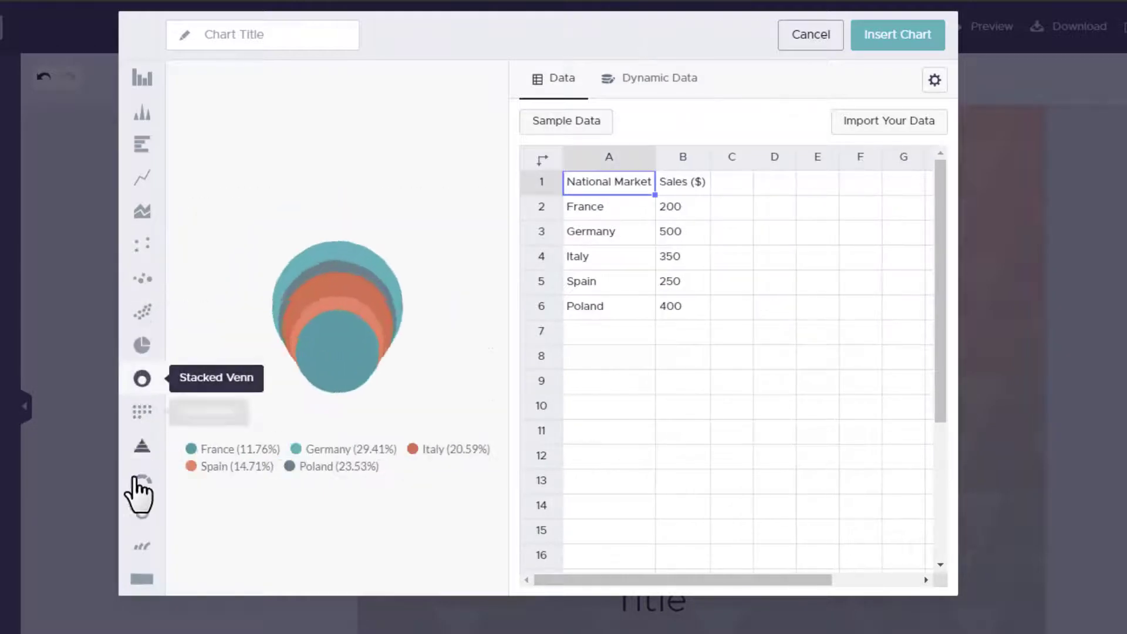
pyautogui.click(140, 561)
pyautogui.click(142, 581)
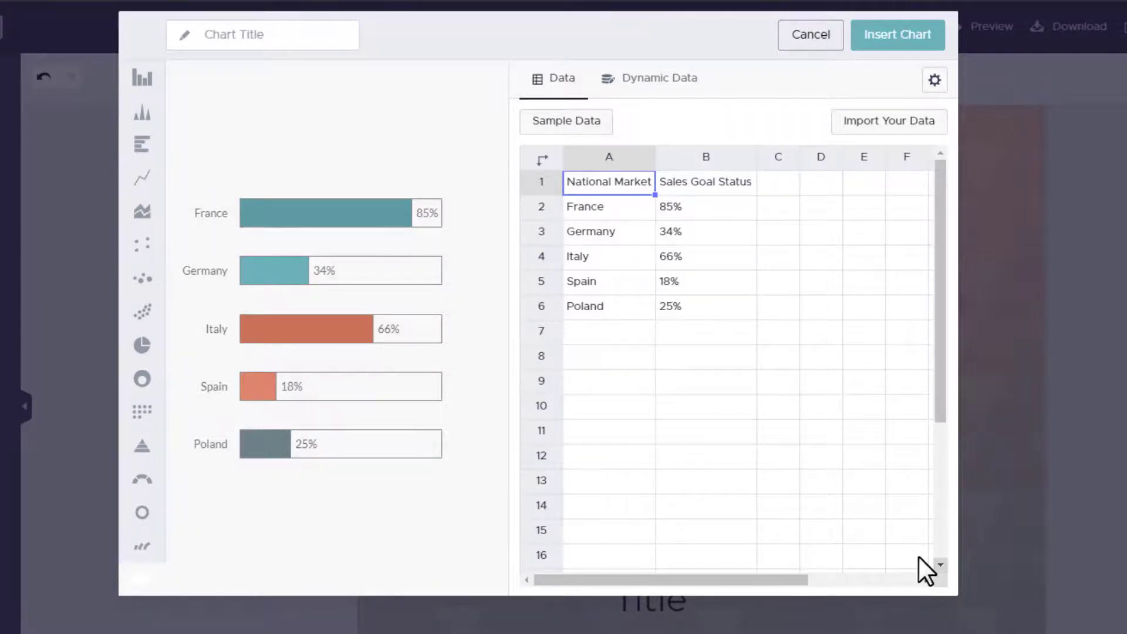
# Examine the sample data columns National Market and Sales Goal Status behind the horizontal progress bar chart.
pyautogui.moveTo(646, 584)
pyautogui.mouseDown()
pyautogui.moveTo(738, 586)
pyautogui.moveTo(643, 581)
pyautogui.mouseUp()
pyautogui.click(641, 211)
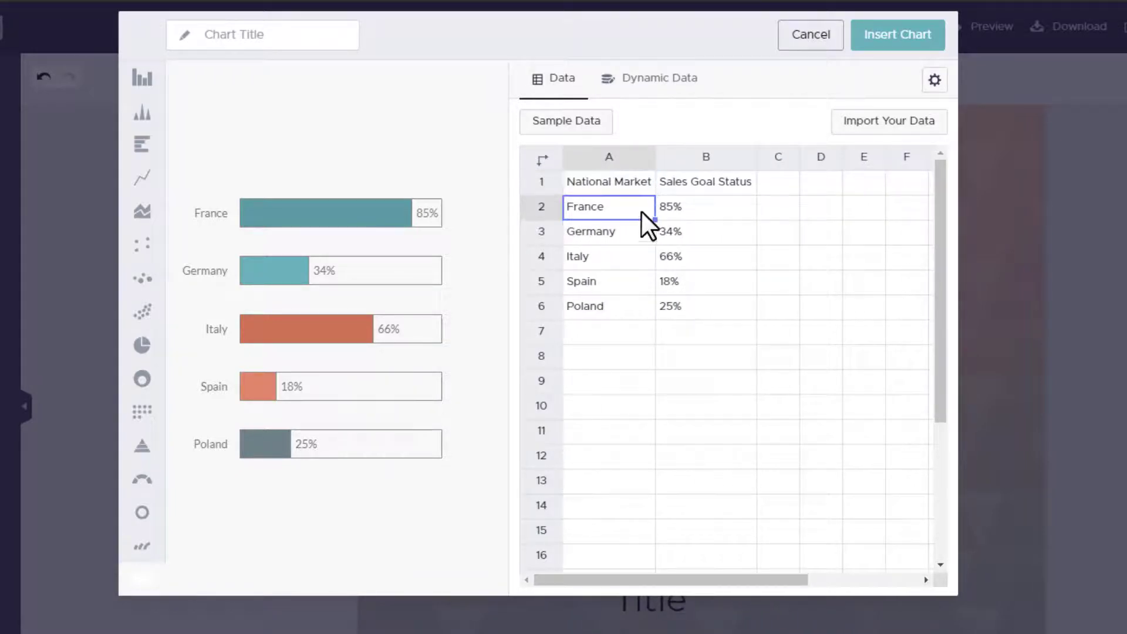
pyautogui.click(700, 191)
pyautogui.click(611, 155)
pyautogui.click(702, 167)
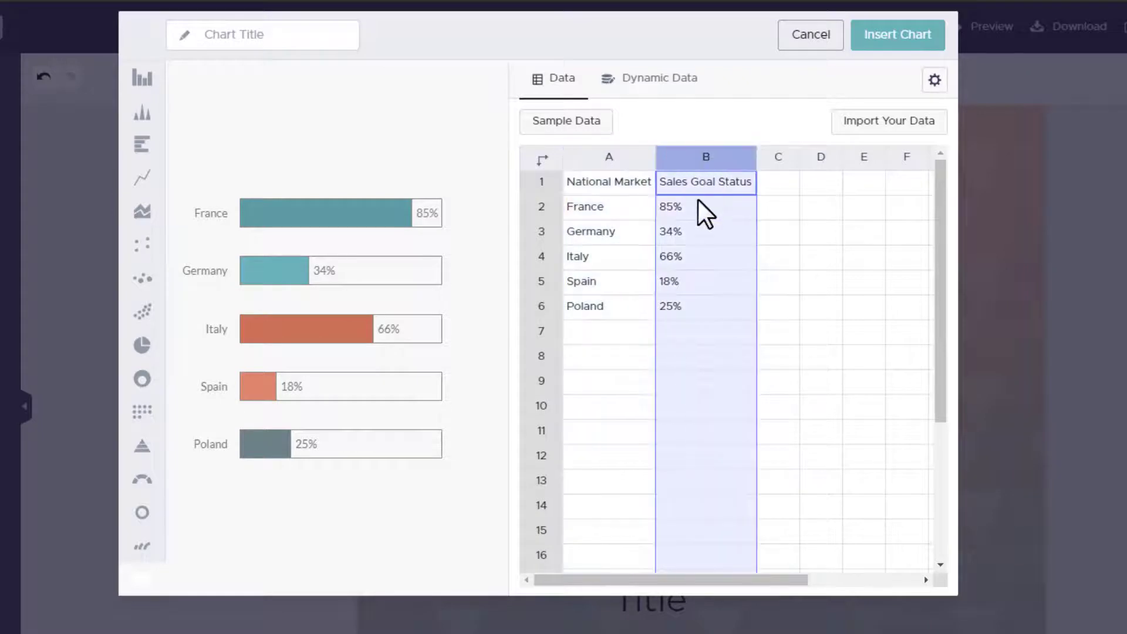
pyautogui.click(693, 209)
pyautogui.click(702, 255)
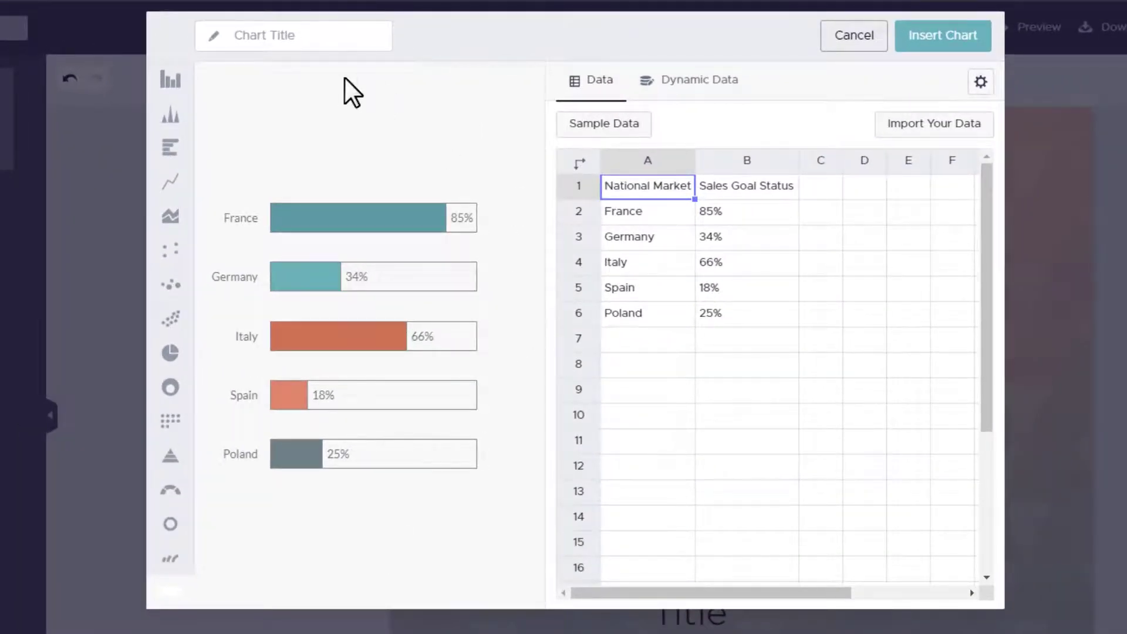
# Title the progress bar chart "Countries".
pyautogui.click(306, 37)
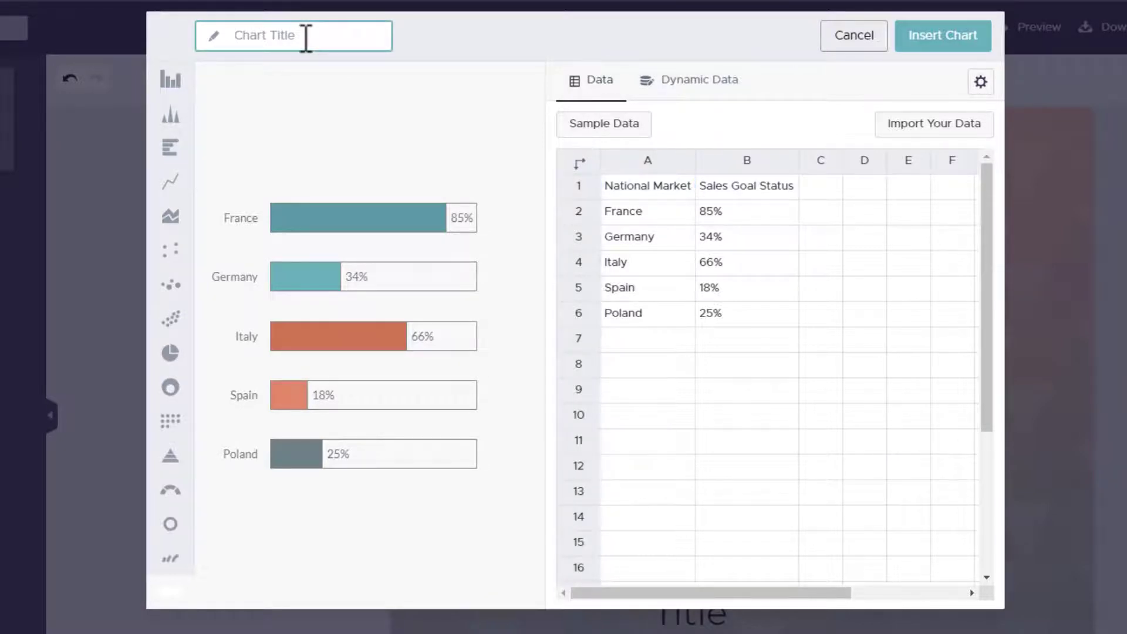
pyautogui.write('cOUNTRI')
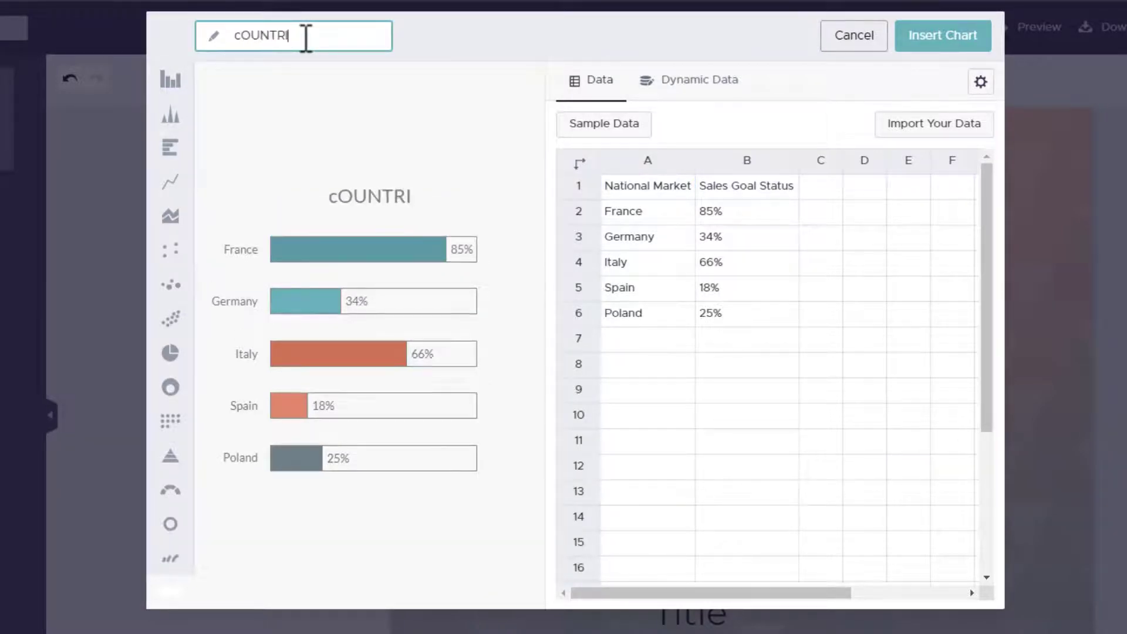
pyautogui.press('BackSpace')
pyautogui.press('BackSpace')
pyautogui.press('BackSpace')
pyautogui.press('BackSpace')
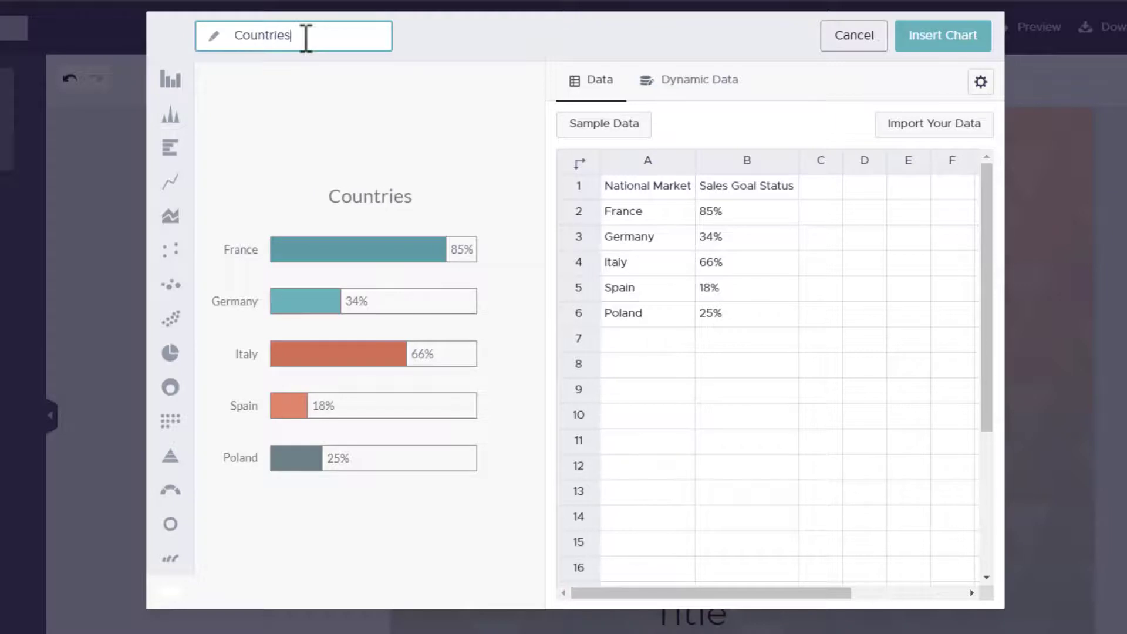
pyautogui.click(457, 128)
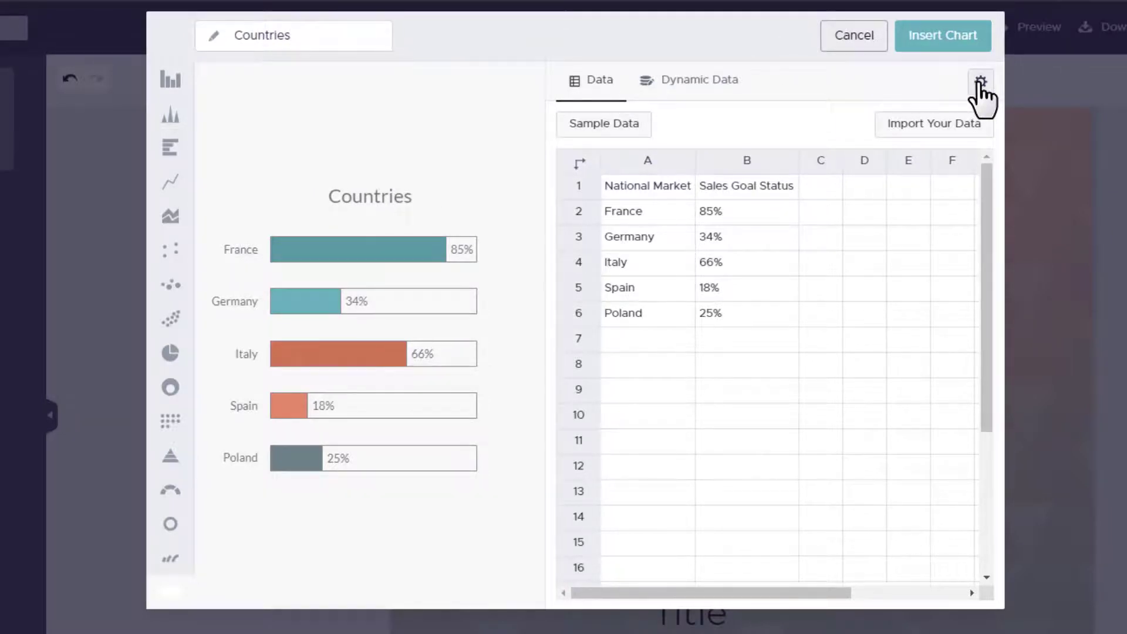
# In the chart settings, try the title position at bottom and return it to top.
pyautogui.click(980, 85)
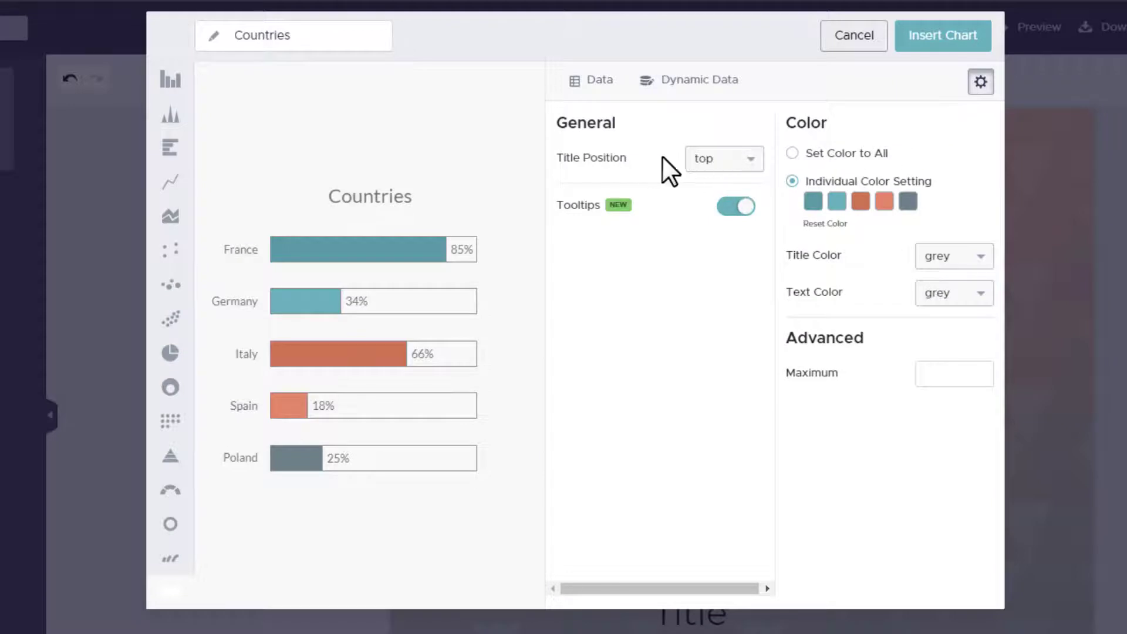
pyautogui.click(724, 162)
pyautogui.click(728, 223)
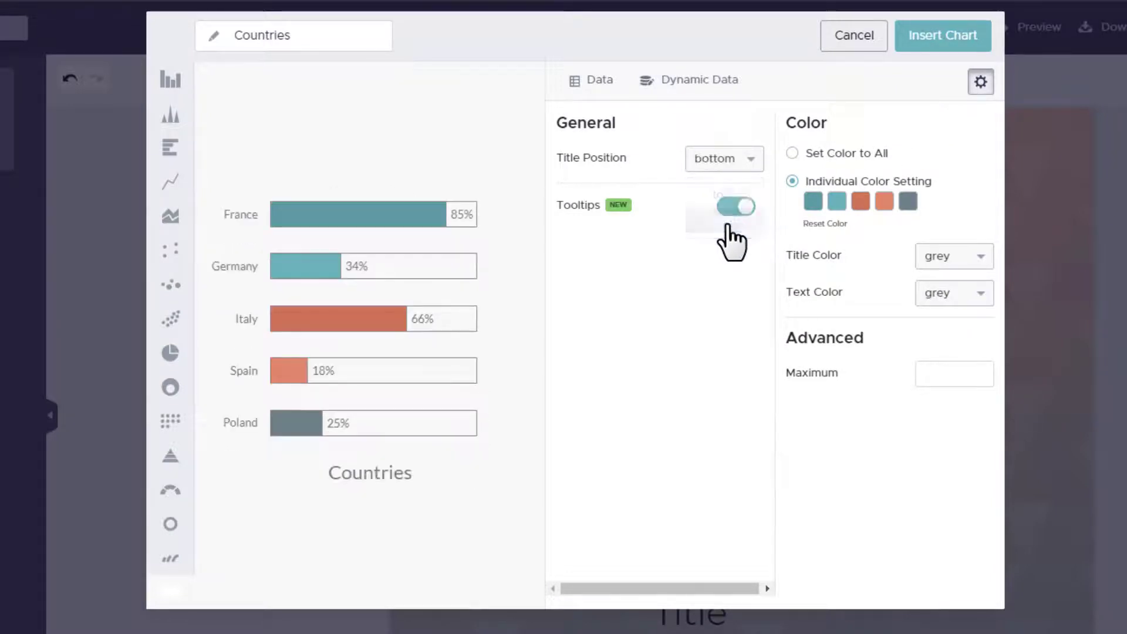
pyautogui.click(729, 167)
pyautogui.click(731, 191)
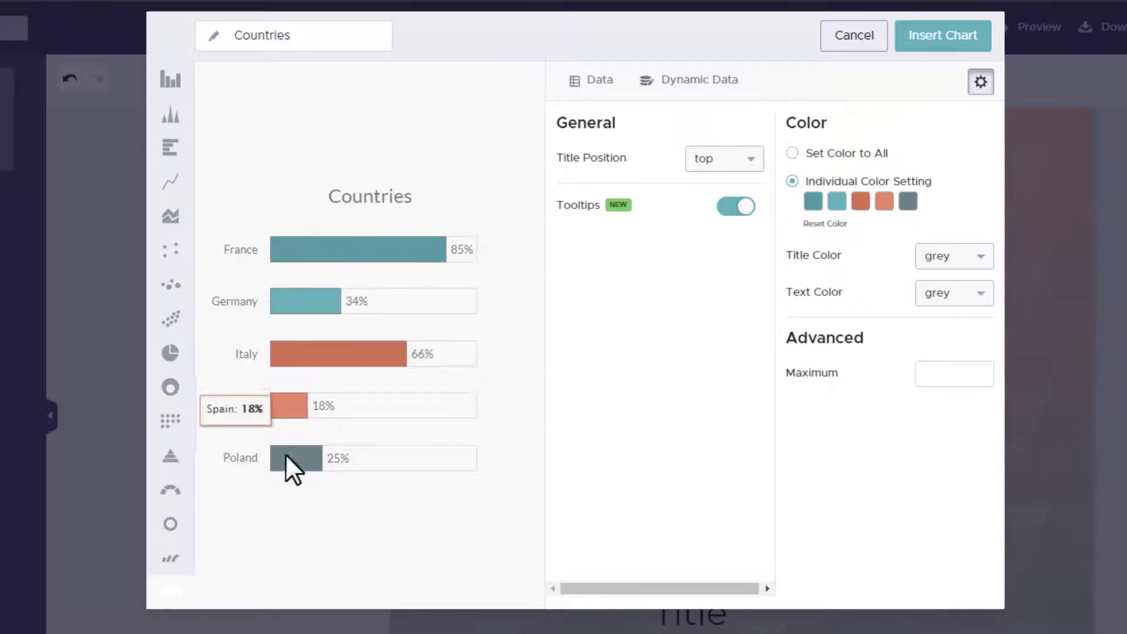
# Try a single color for all bars, return to individual colors, and review the title and text color options.
pyautogui.click(812, 155)
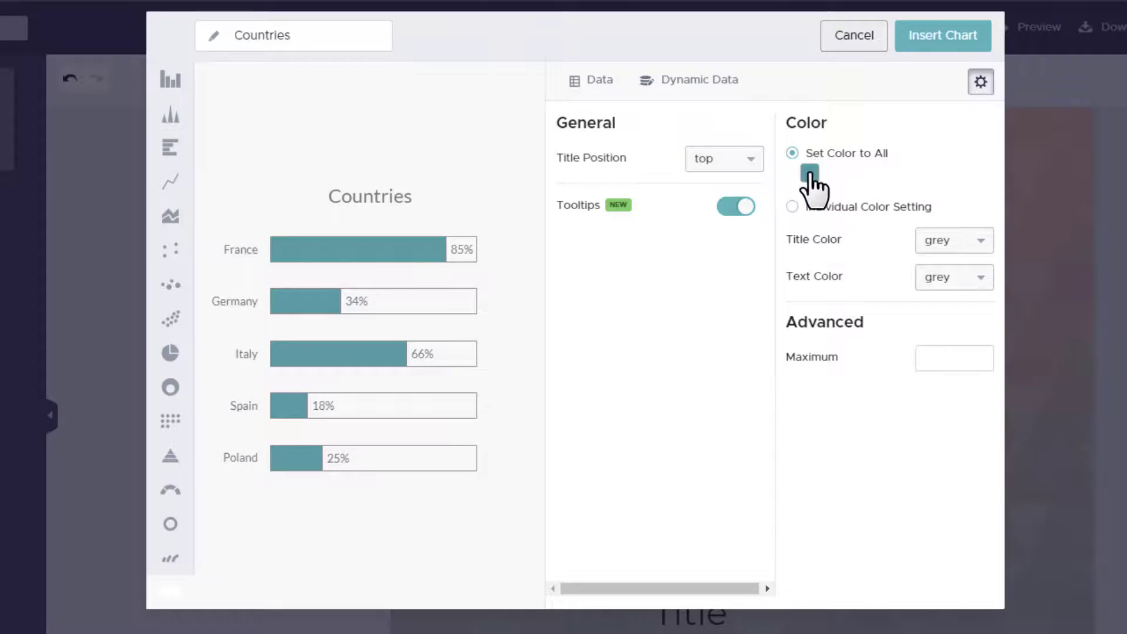
pyautogui.click(805, 207)
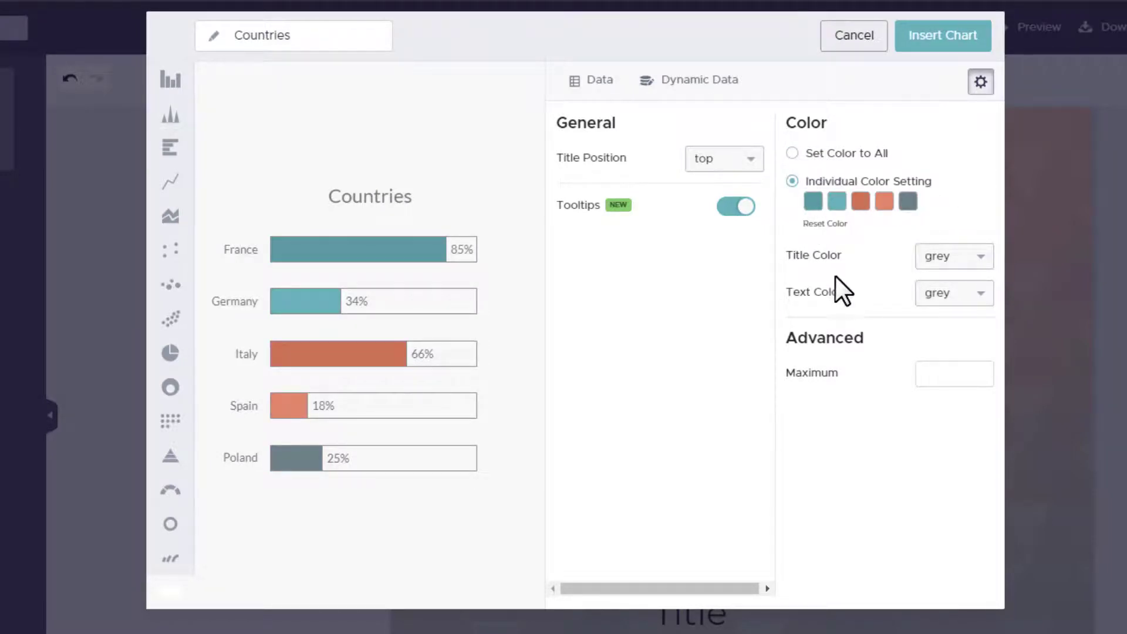
pyautogui.click(981, 260)
pyautogui.click(980, 261)
pyautogui.click(976, 302)
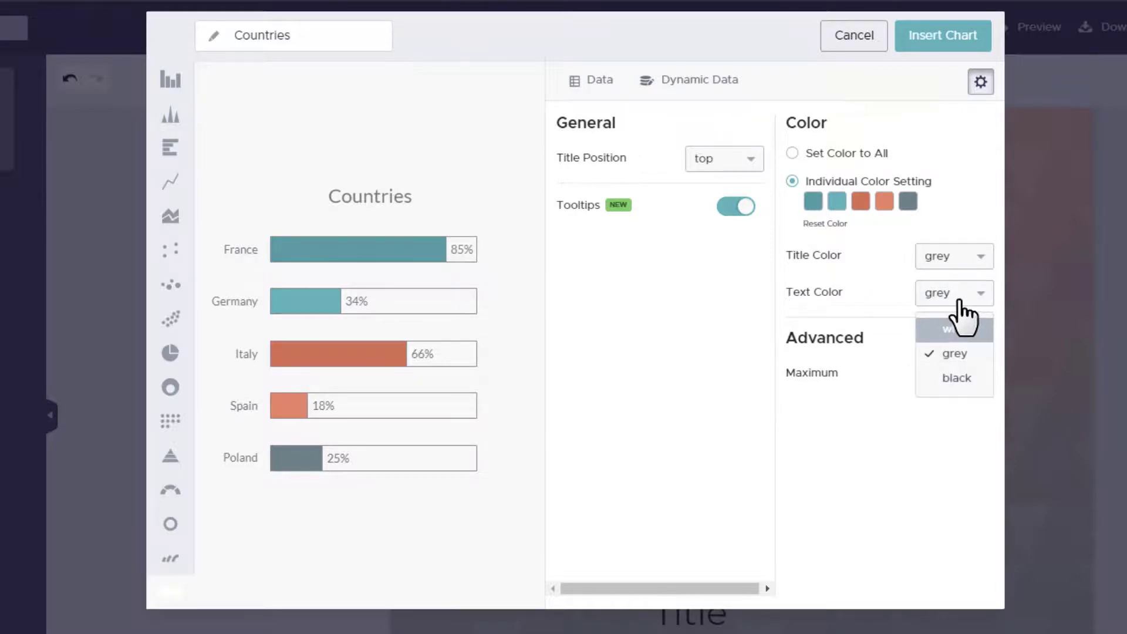
pyautogui.click(882, 274)
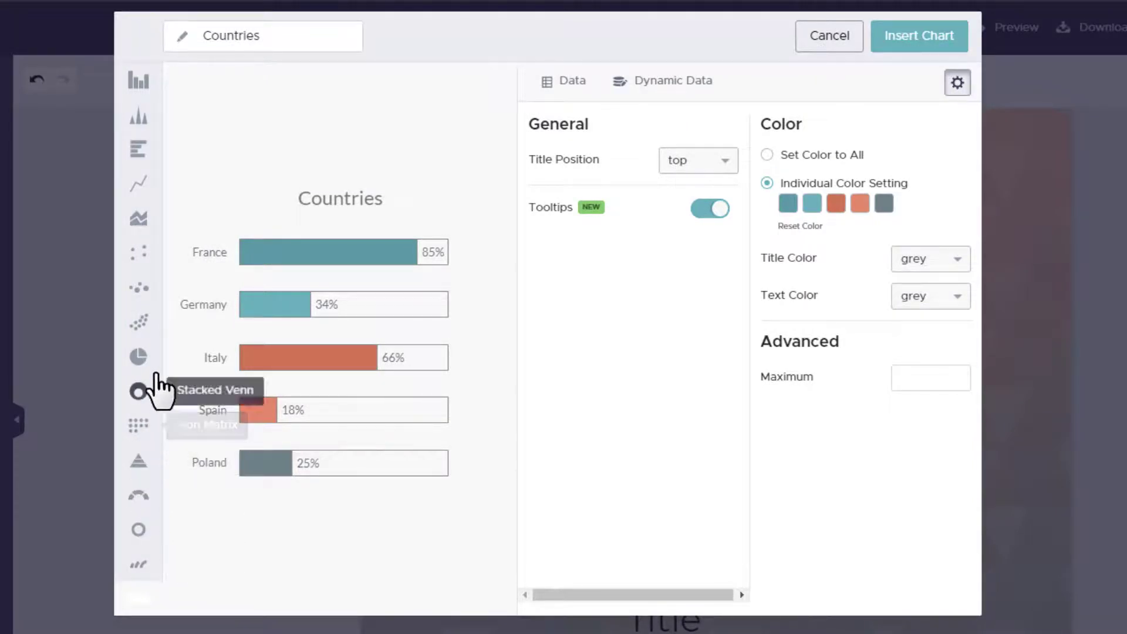
# Switch to the scatter plot chart type, labelling its X axis "Population" and its Y axis "People".
pyautogui.click(139, 323)
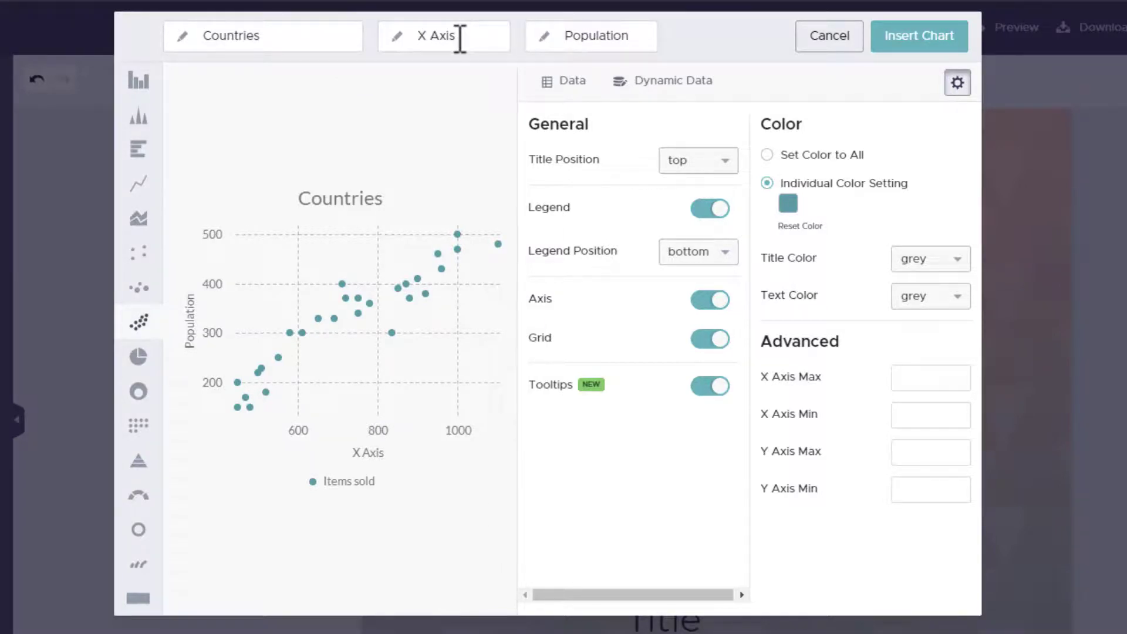
pyautogui.click(571, 36)
pyautogui.click(486, 38)
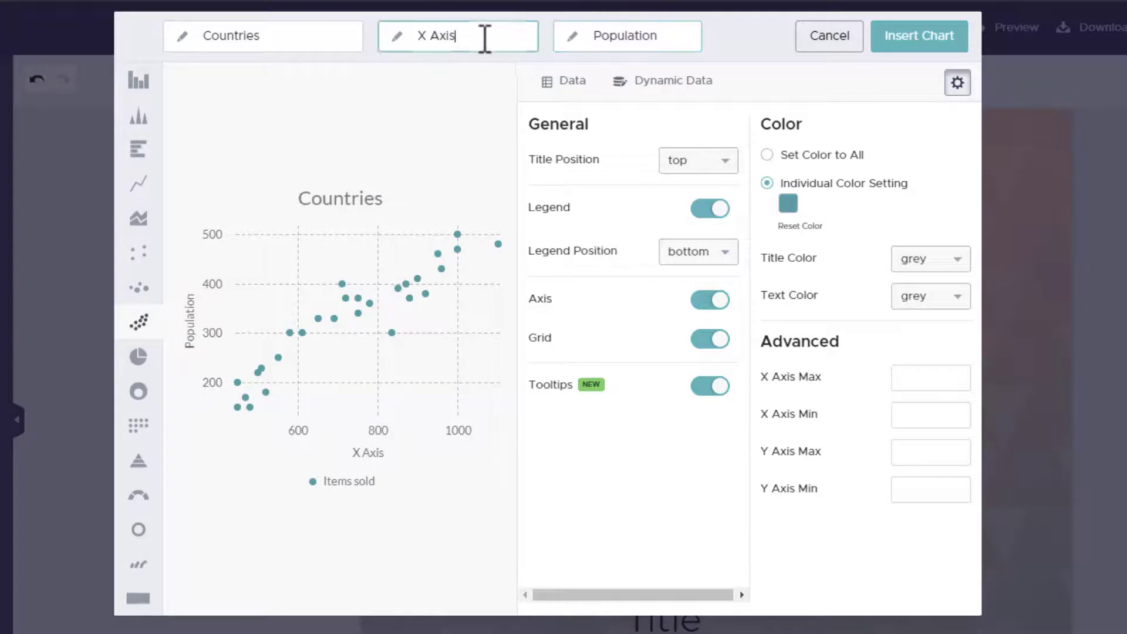
pyautogui.click(654, 37)
pyautogui.moveTo(653, 37); pyautogui.dragTo(585, 40)
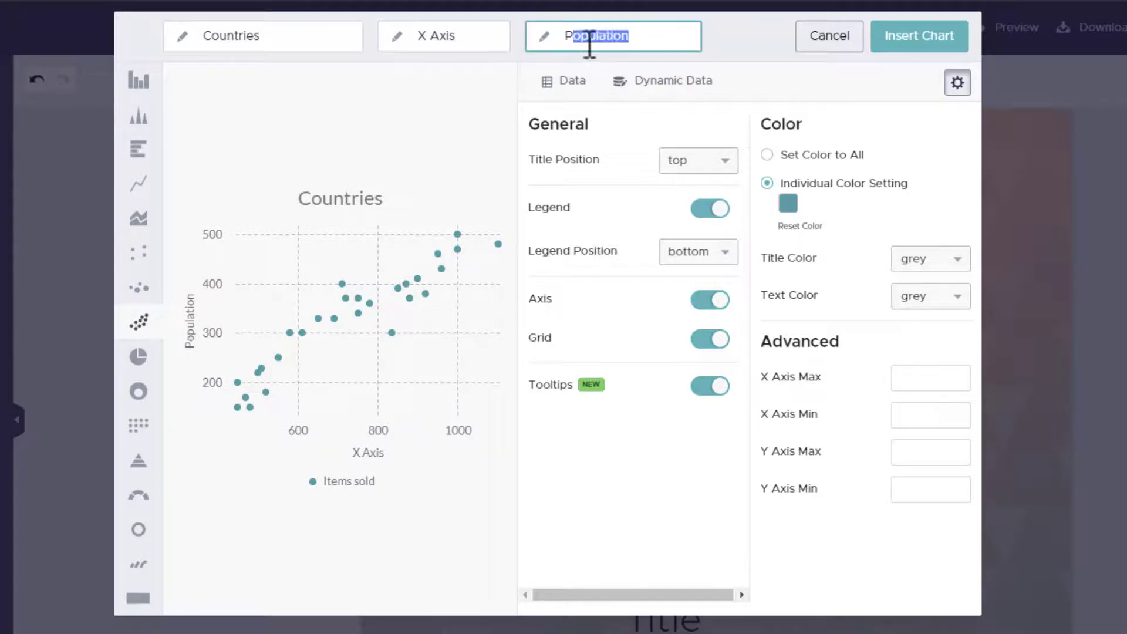
pyautogui.click(597, 36)
pyautogui.write('People')
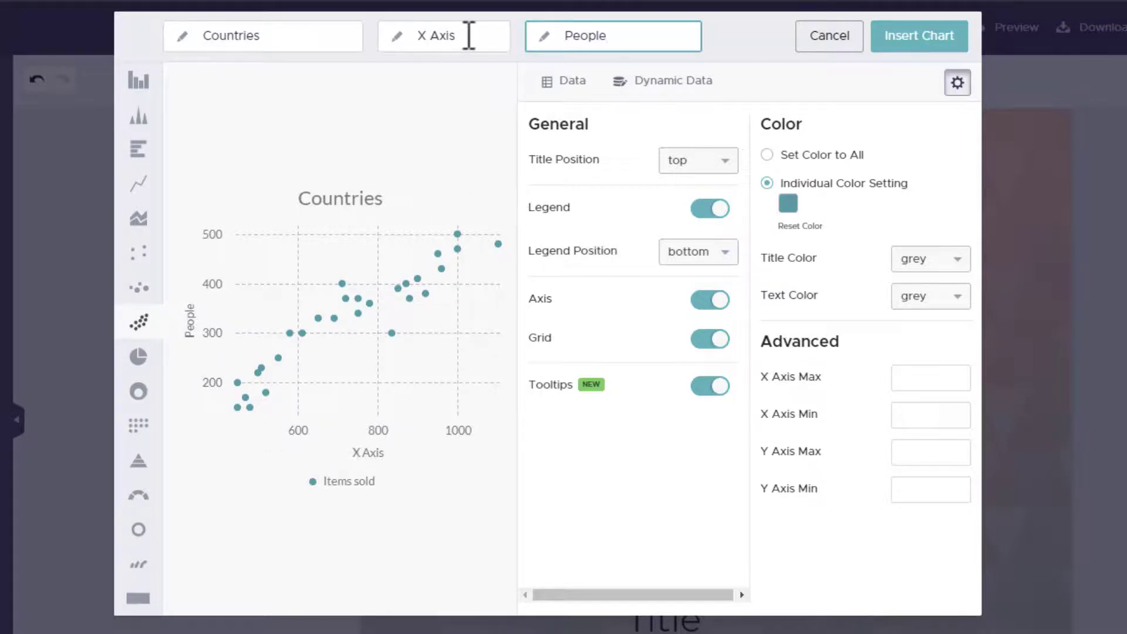
pyautogui.moveTo(469, 35); pyautogui.dragTo(403, 46)
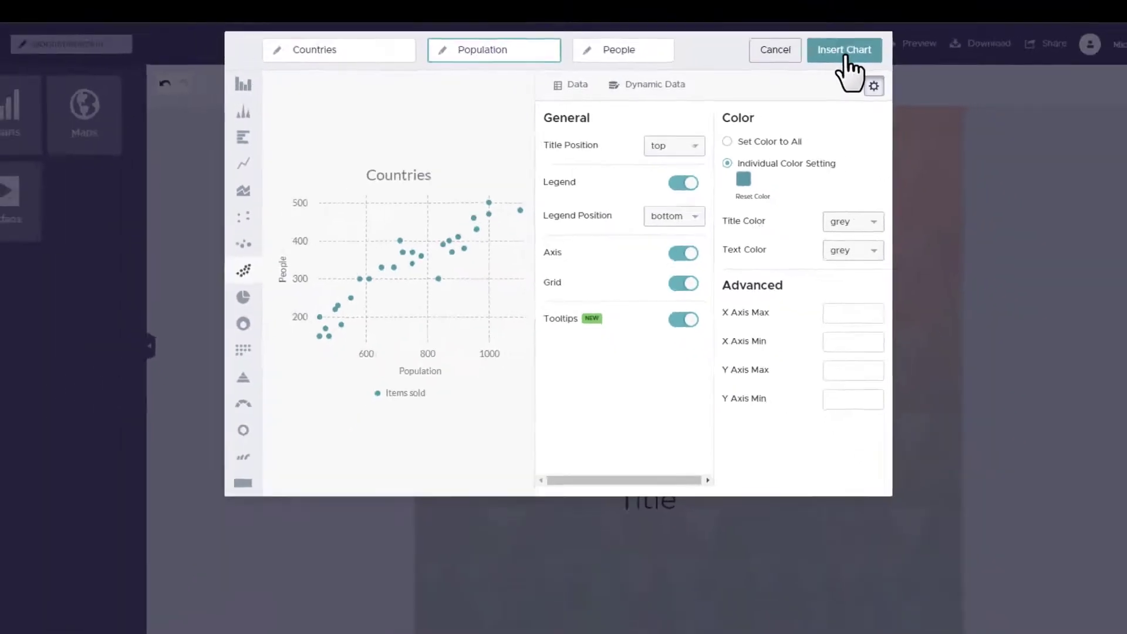
# Insert the Countries scatter plot into the design and place it beside the HELLO THERE! frame, below the timeline.
pyautogui.click(844, 53)
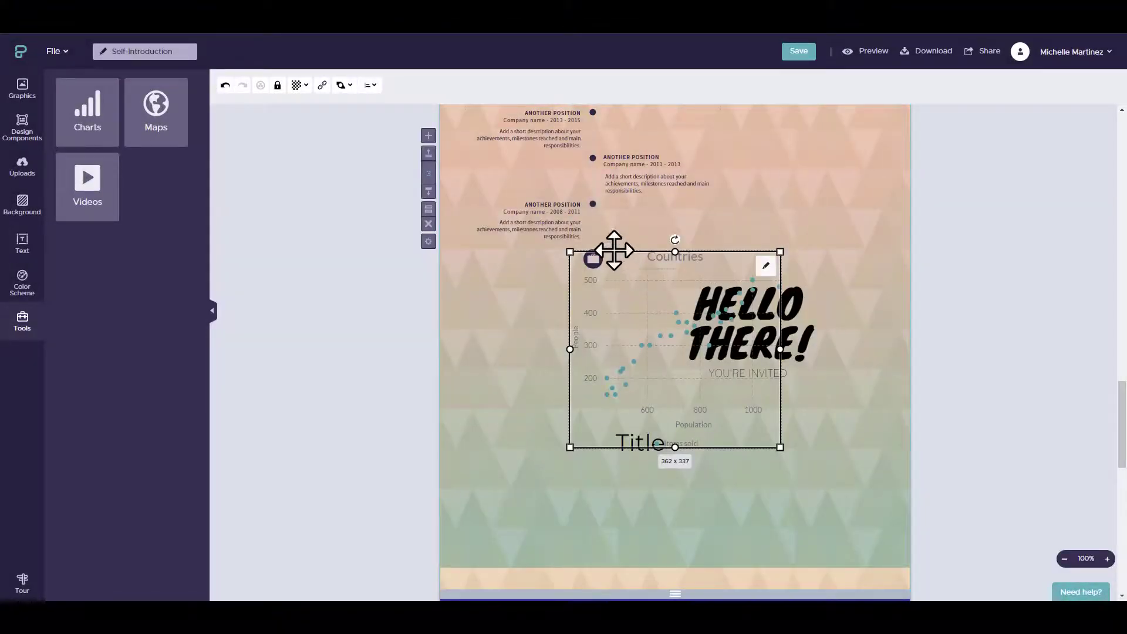
pyautogui.scroll(-3, 510, 211)
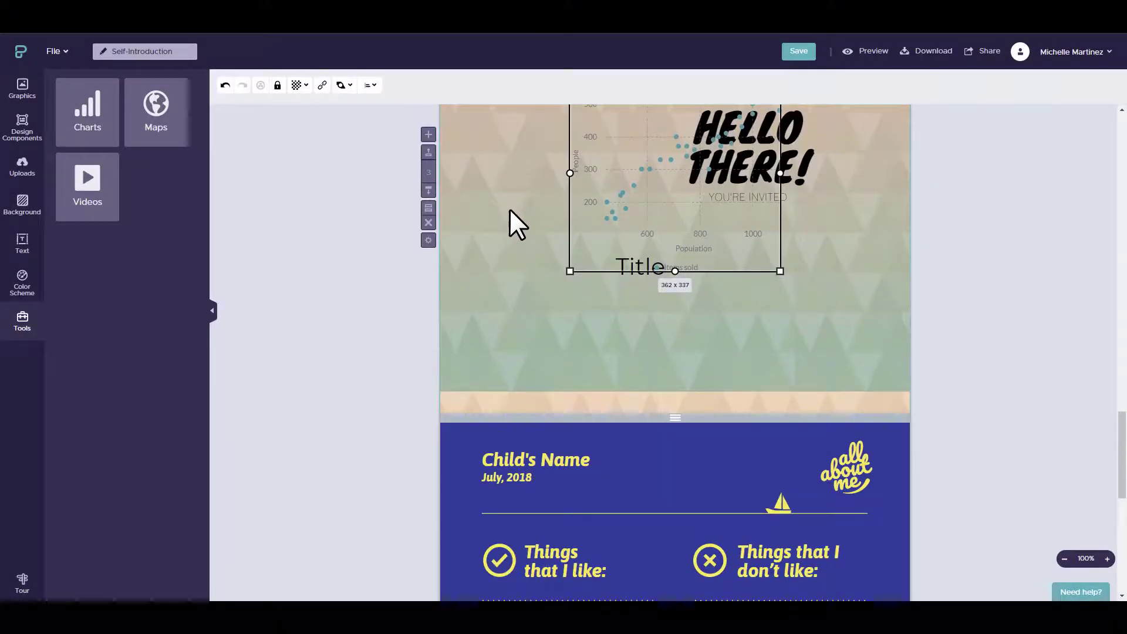
pyautogui.scroll(4, 610, 270)
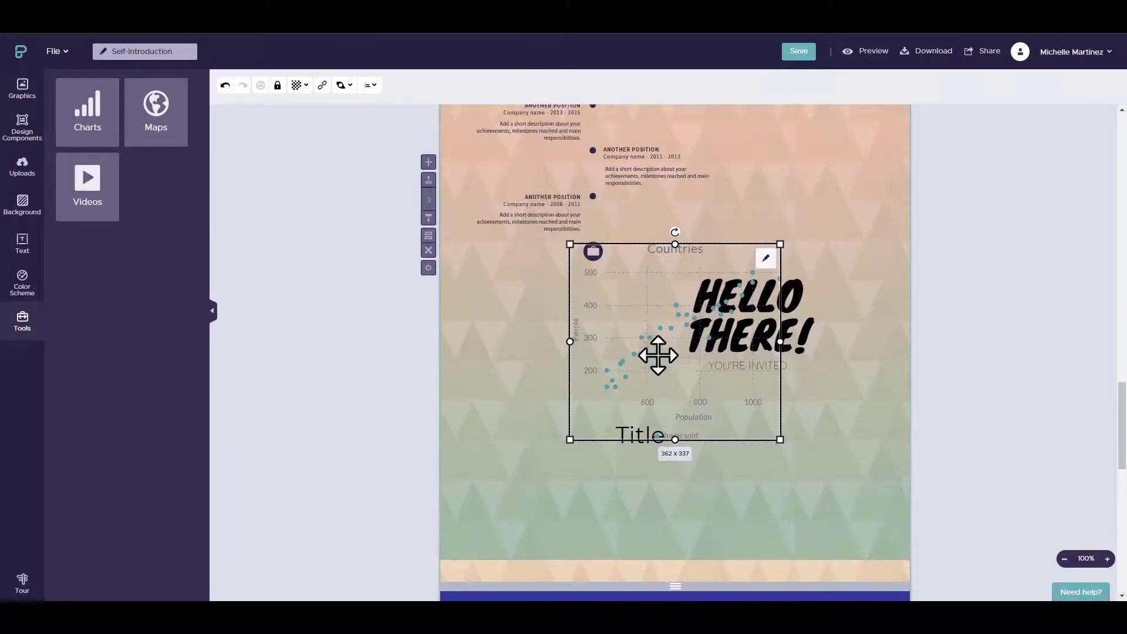
pyautogui.moveTo(652, 382); pyautogui.dragTo(543, 413)
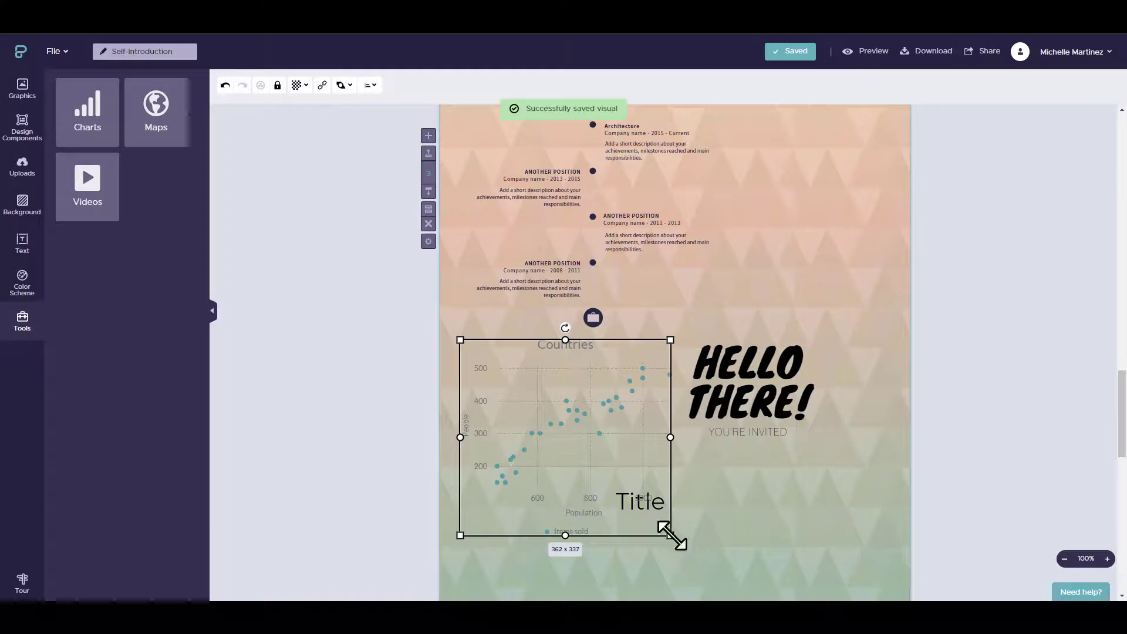
# Enlarge the Countries chart to about 651 x 351 and move it lower on the page.
pyautogui.moveTo(666, 532); pyautogui.dragTo(851, 542)
pyautogui.scroll(-3, 587, 297)
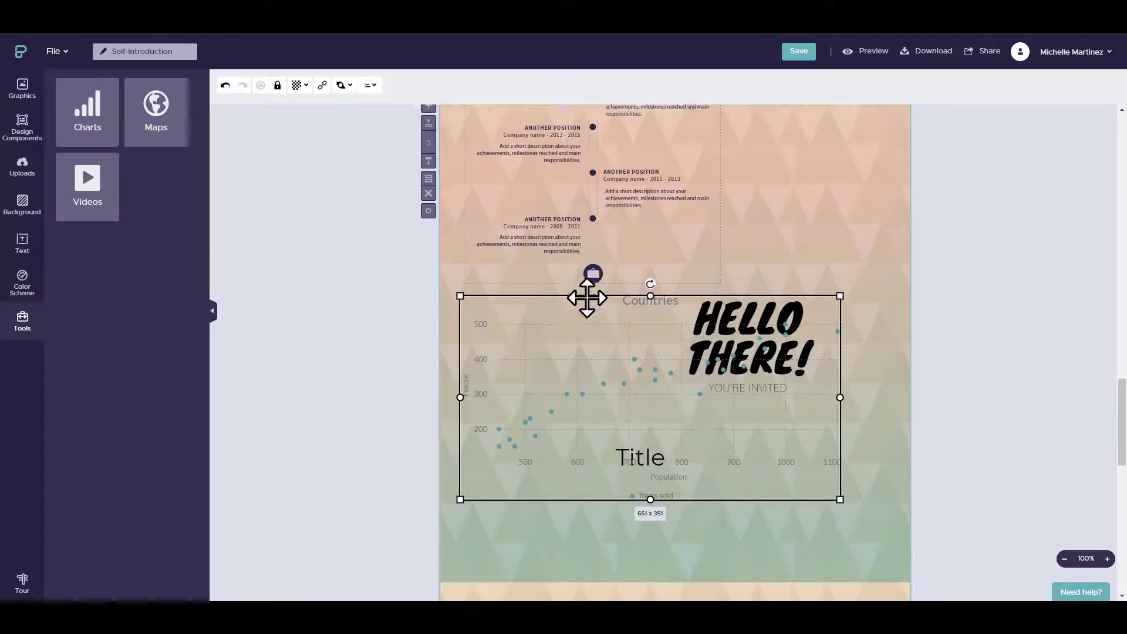
pyautogui.moveTo(662, 306); pyautogui.dragTo(685, 408)
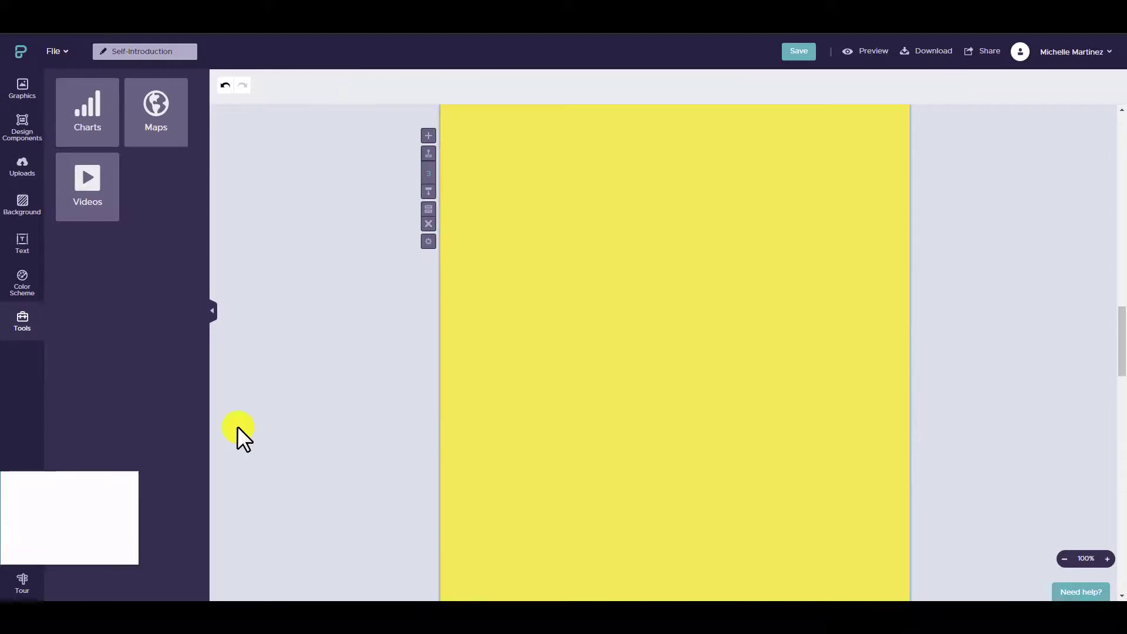
# Search the country maps for "Canada" and insert the Canada map into the design.
pyautogui.click(164, 141)
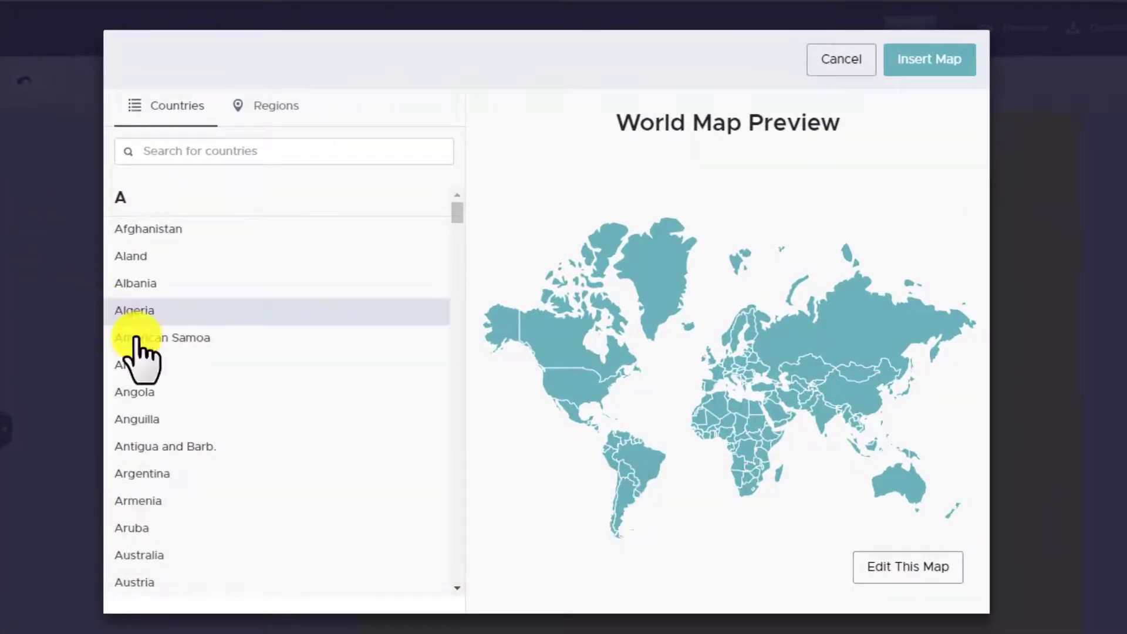
pyautogui.click(244, 157)
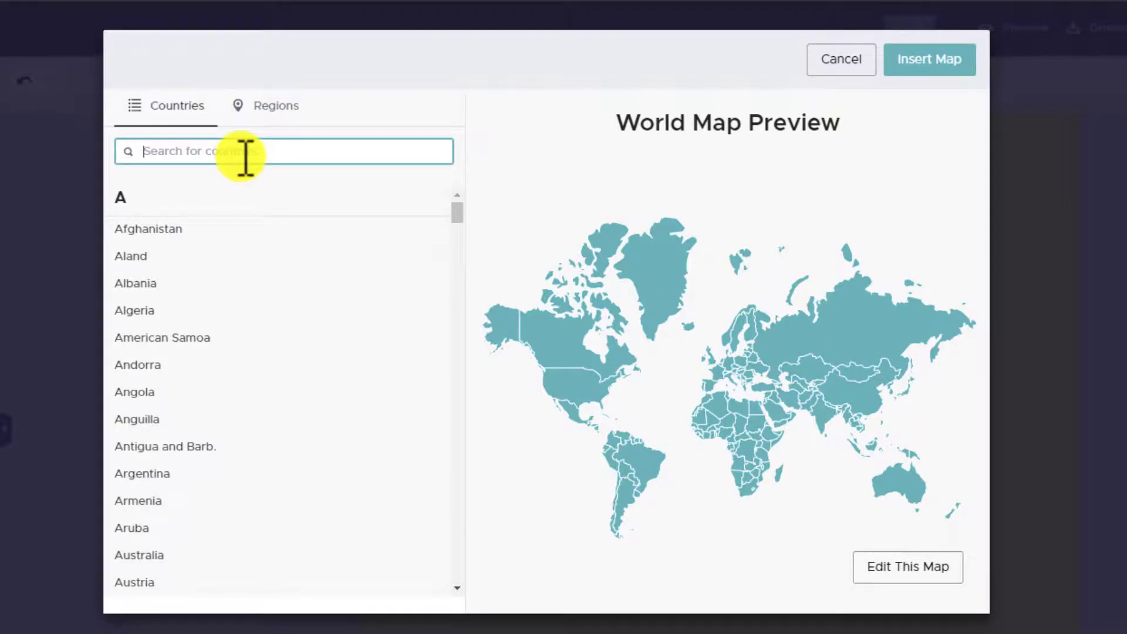
pyautogui.write('Canada')
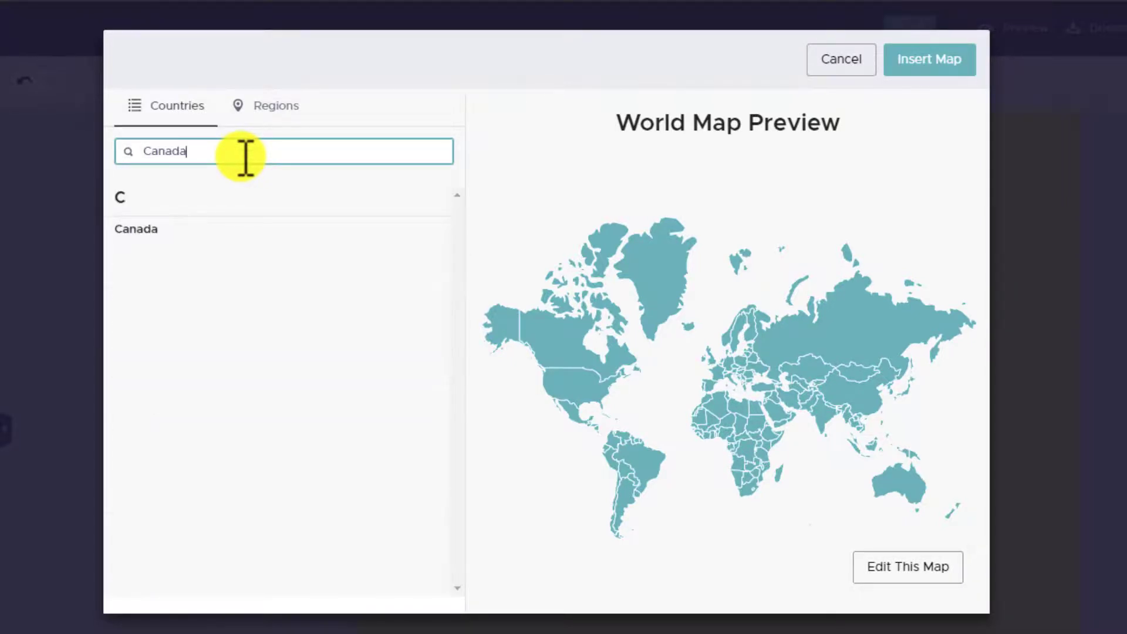
pyautogui.click(154, 232)
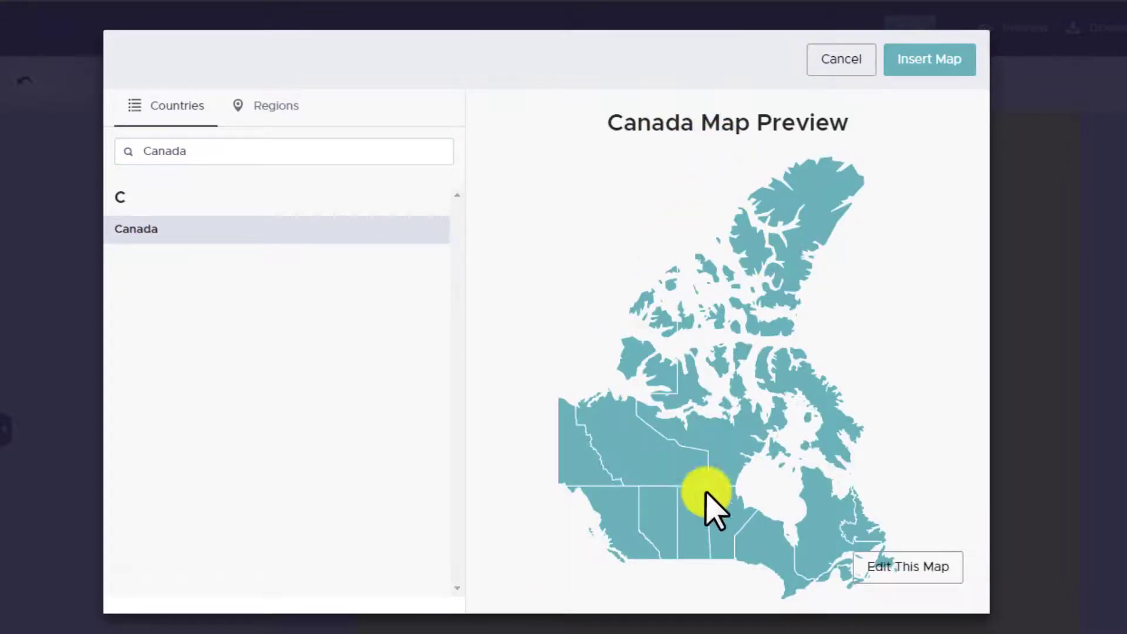
pyautogui.click(940, 68)
pyautogui.moveTo(751, 549); pyautogui.dragTo(553, 332)
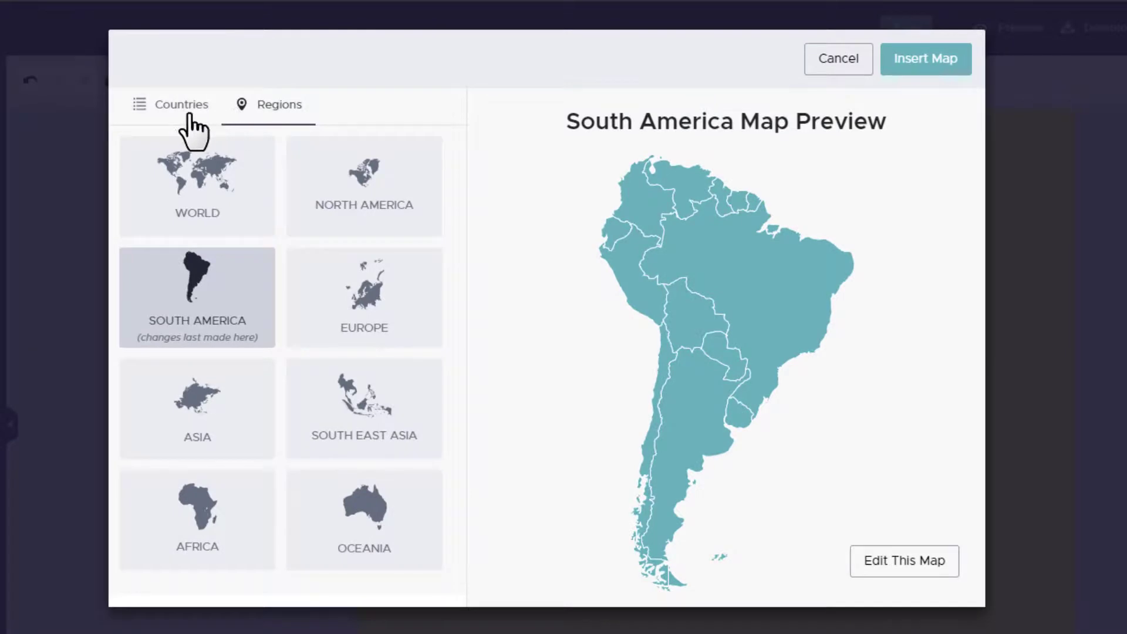
# Return to the region maps and open the South America map for editing.
pyautogui.click(189, 108)
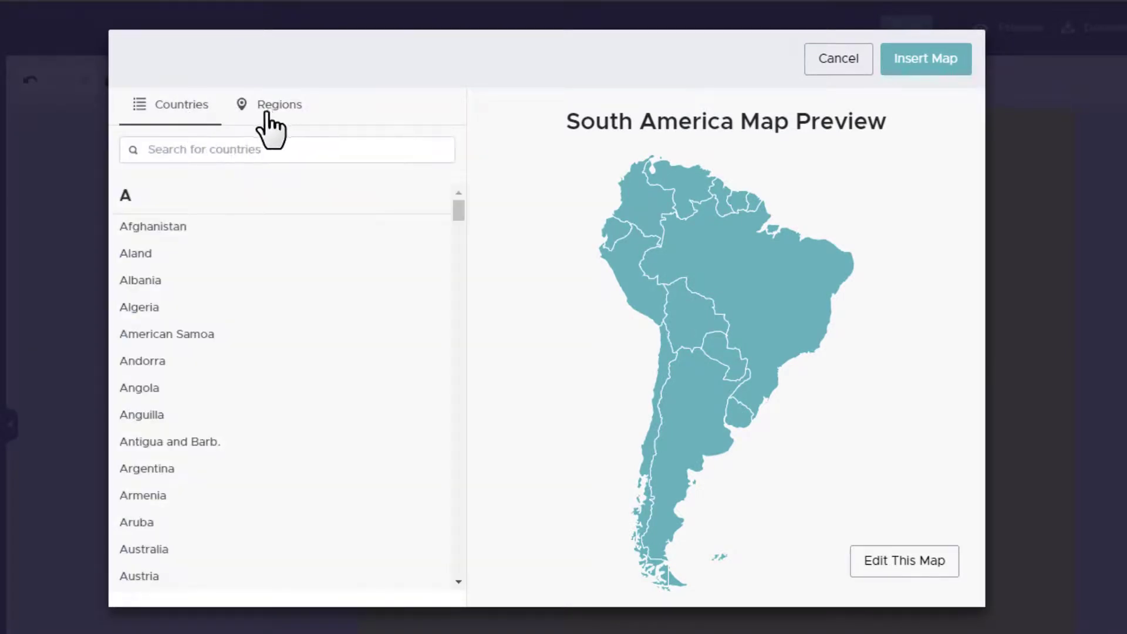
pyautogui.click(271, 109)
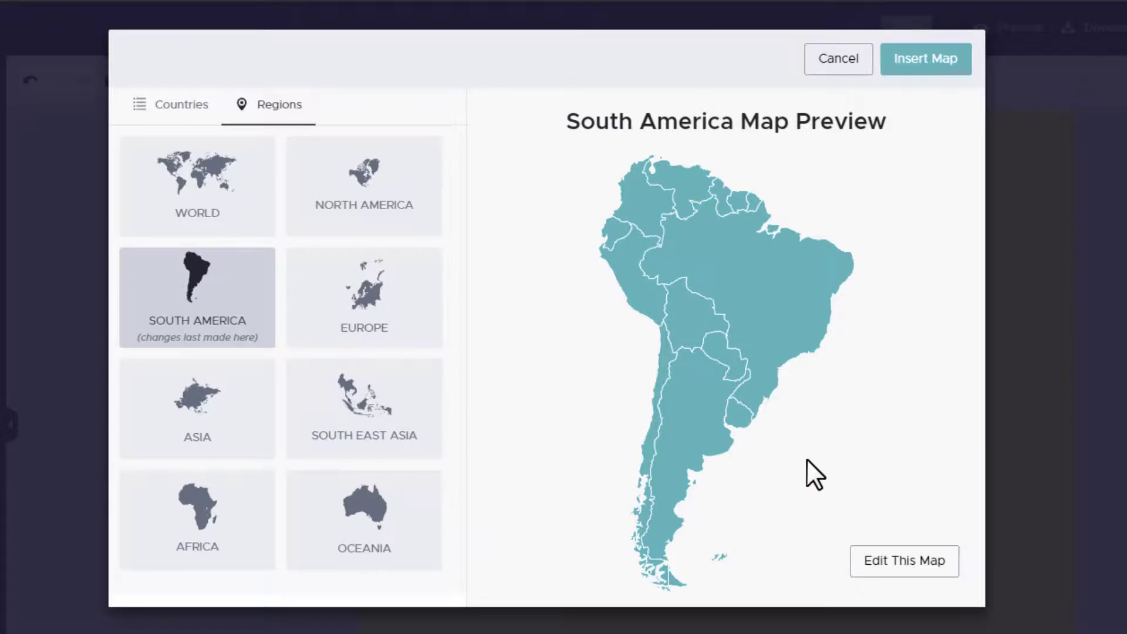
pyautogui.click(926, 565)
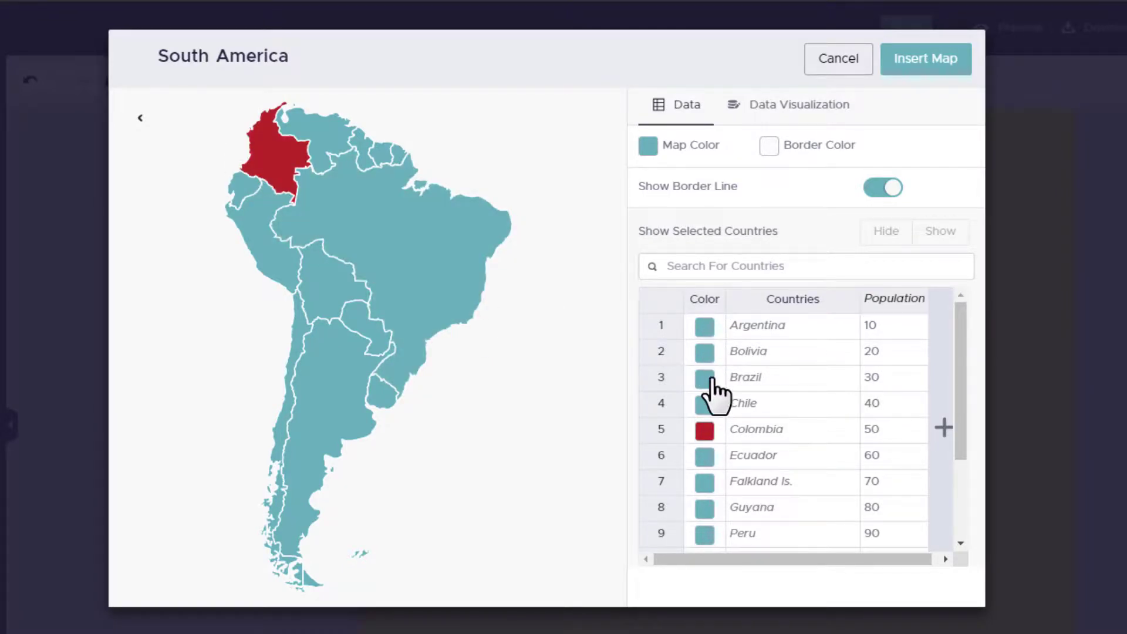
# Set Colombia's color on the South America map to orange, #F5A623.
pyautogui.scroll(-3, 716, 398)
pyautogui.scroll(3, 716, 423)
pyautogui.click(703, 432)
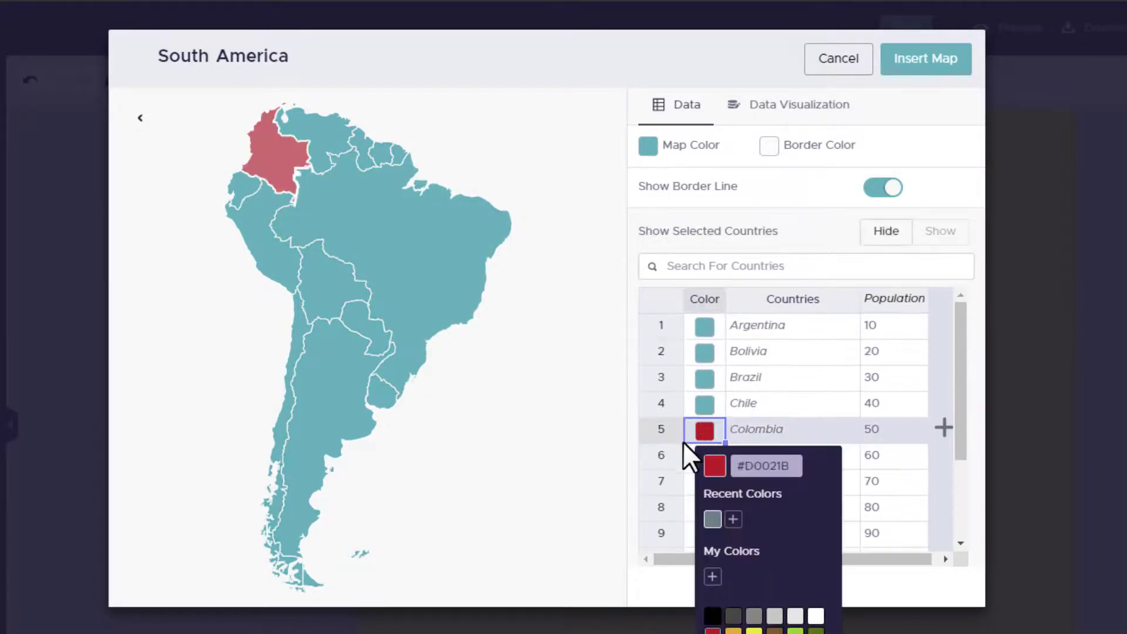
pyautogui.click(733, 631)
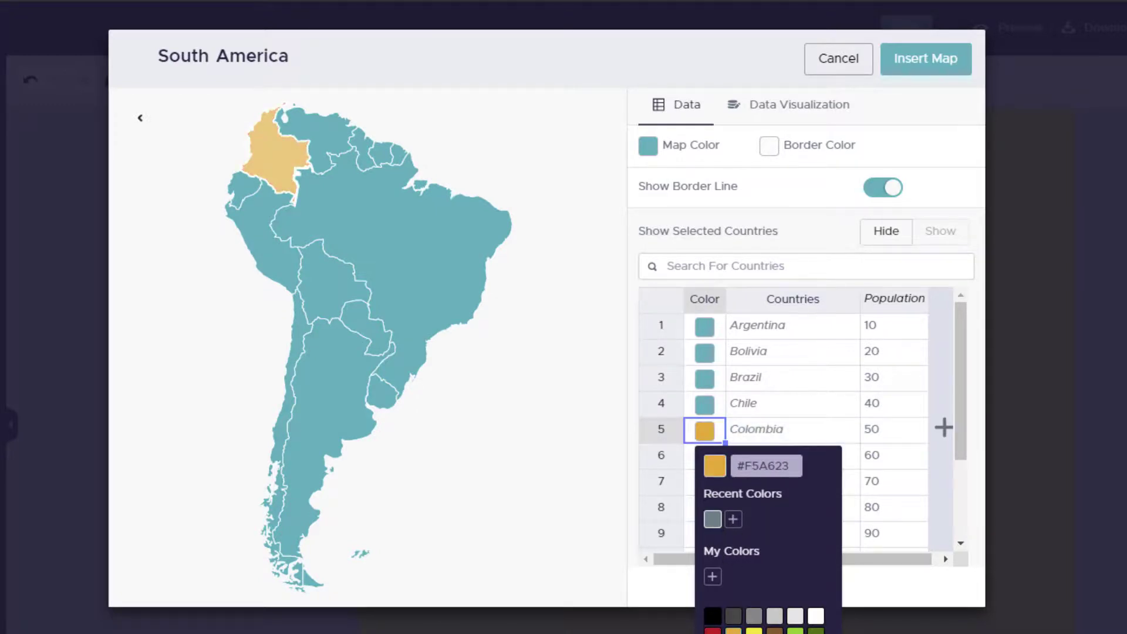
# Change Colombia's color on the South America map to yellow, #F8E71C.
pyautogui.click(713, 633)
pyautogui.click(754, 633)
pyautogui.click(753, 631)
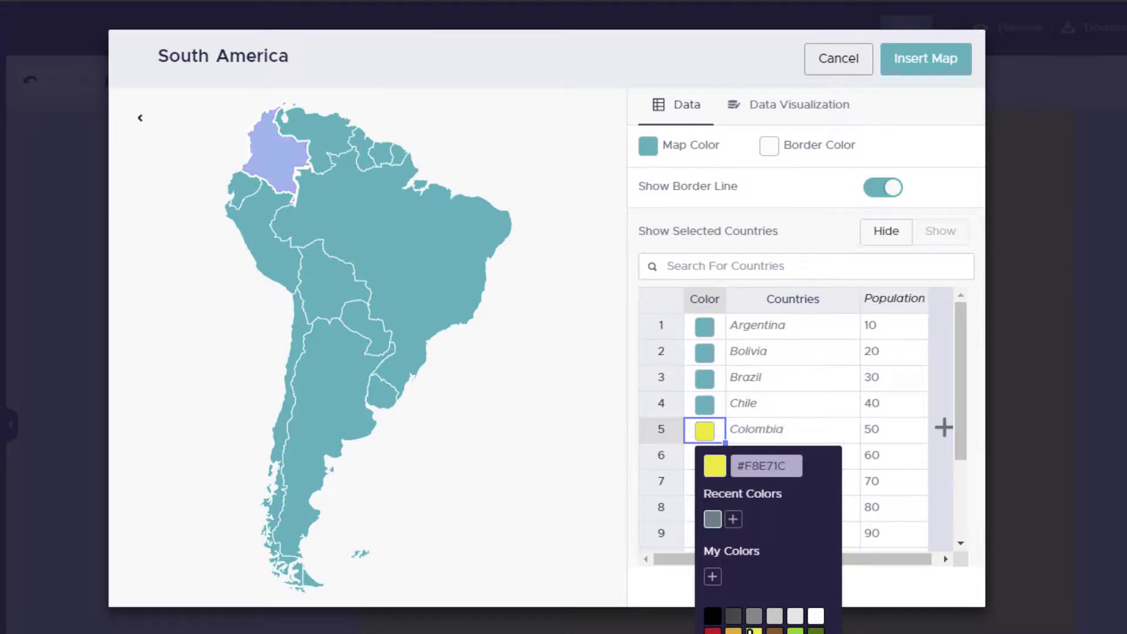
pyautogui.click(876, 418)
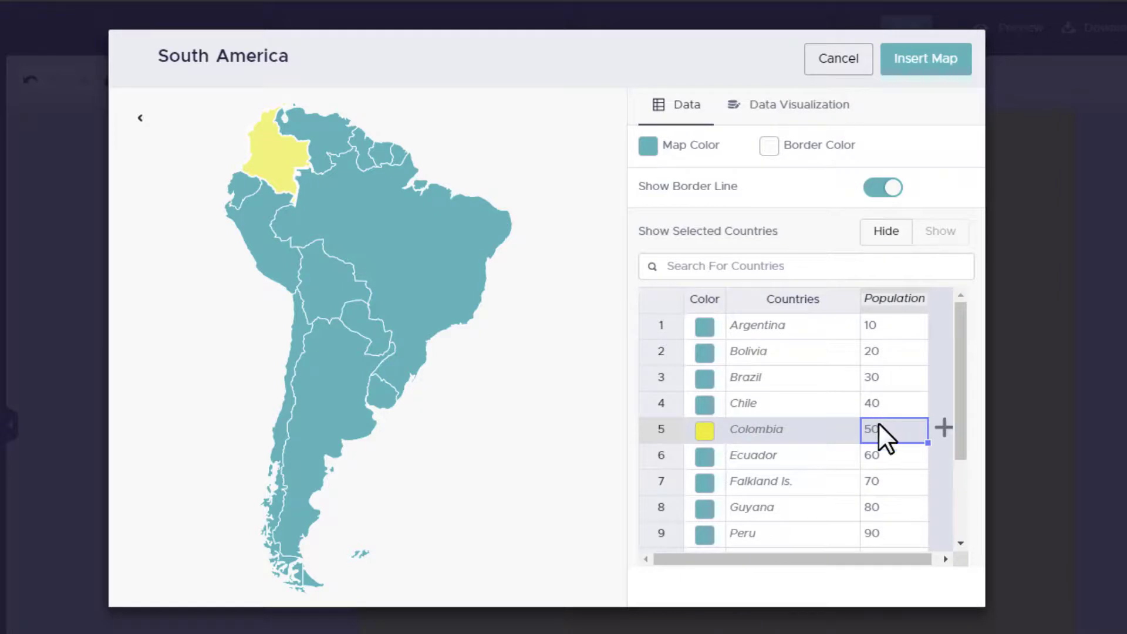
pyautogui.scroll(-3, 878, 421)
pyautogui.scroll(3, 882, 447)
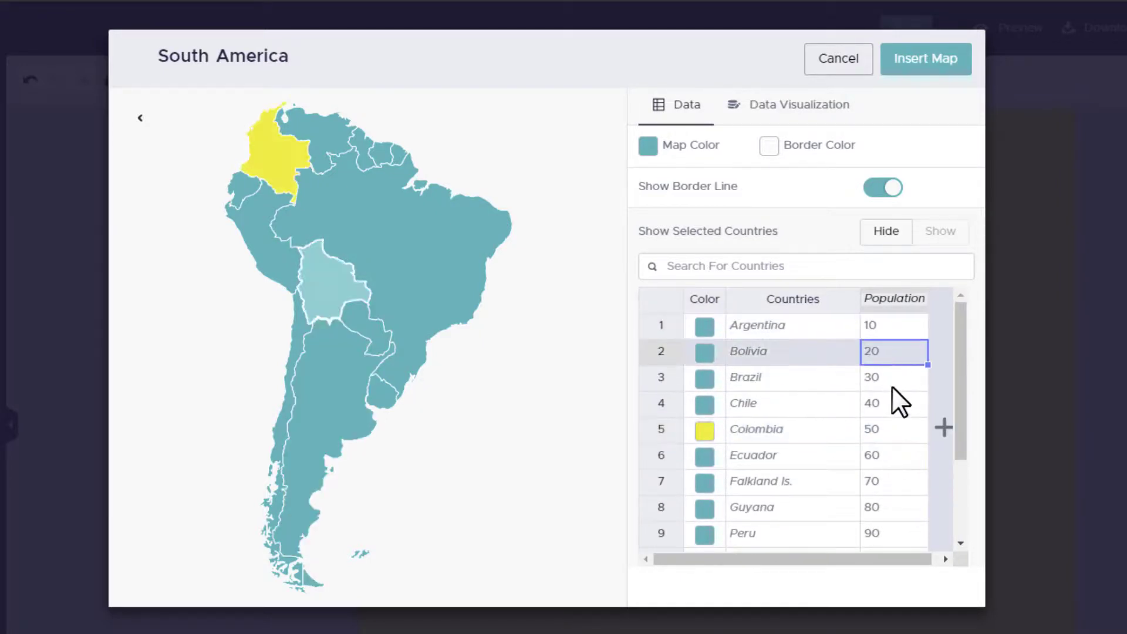
# Add a new data column after Population in the South America map's country table.
pyautogui.click(944, 427)
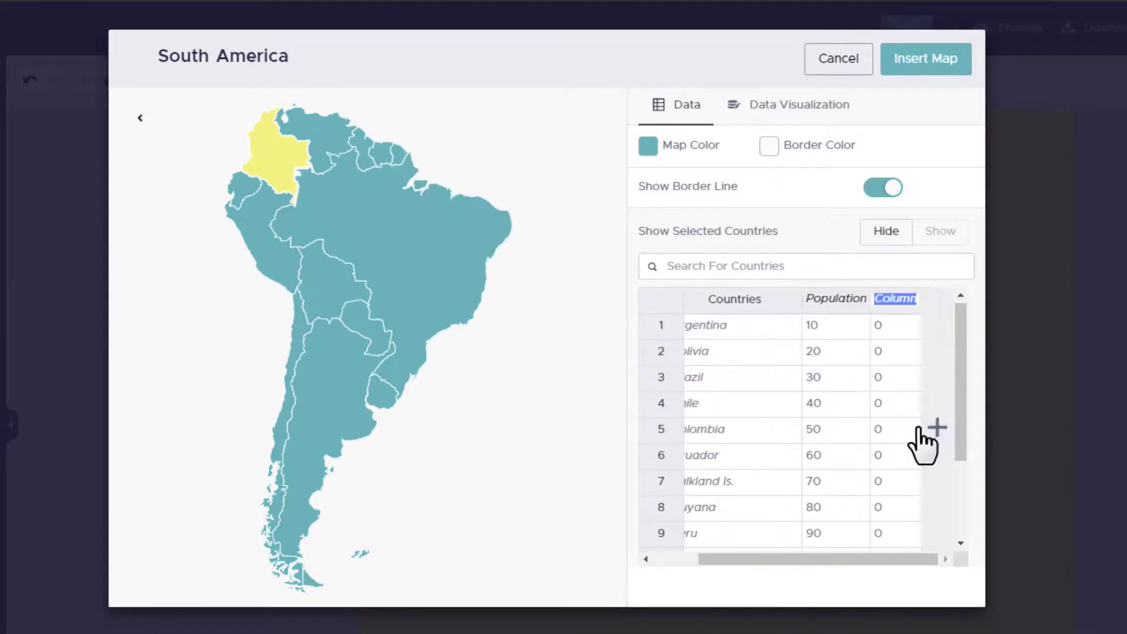
pyautogui.click(839, 403)
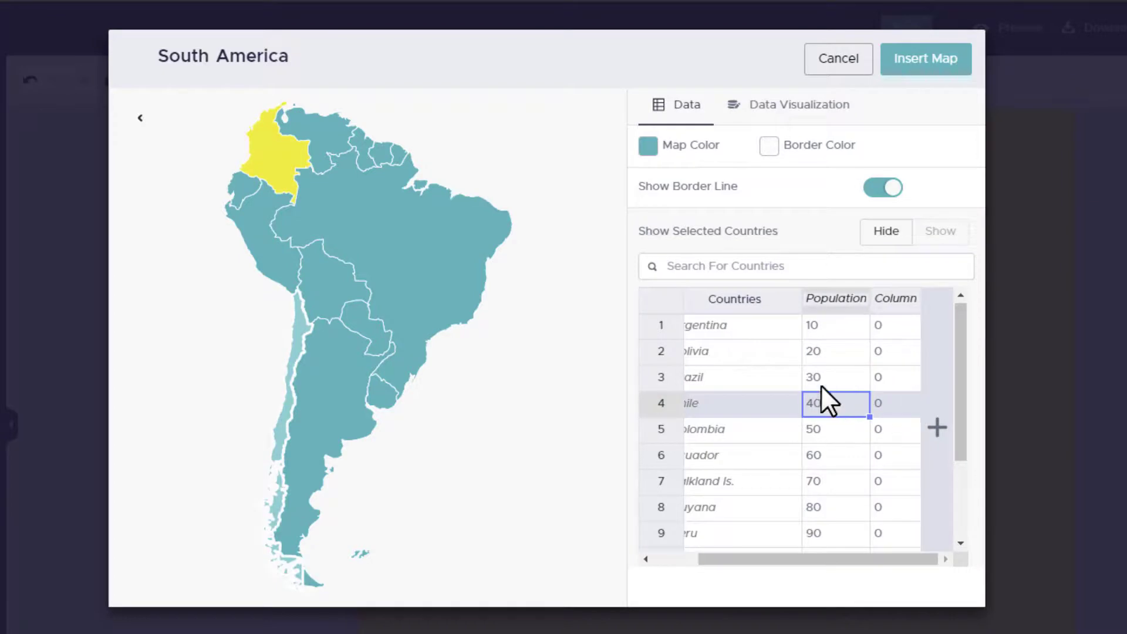
pyautogui.moveTo(779, 559); pyautogui.dragTo(728, 558)
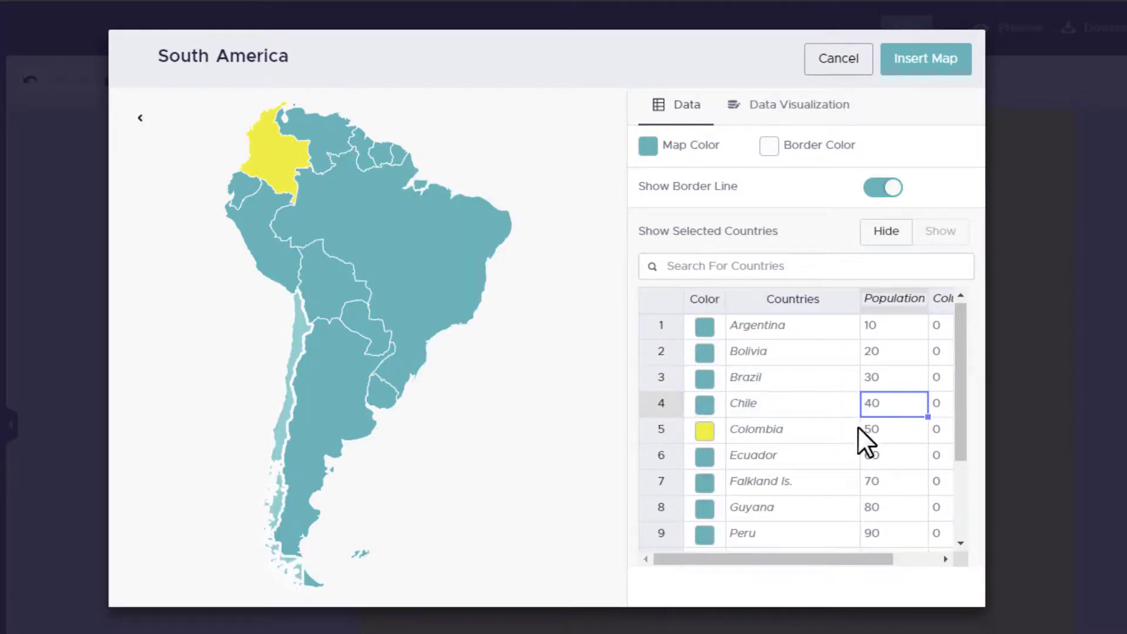
# Try black and red for the map's border color, and settle on white, #FFFFFF.
pyautogui.click(773, 152)
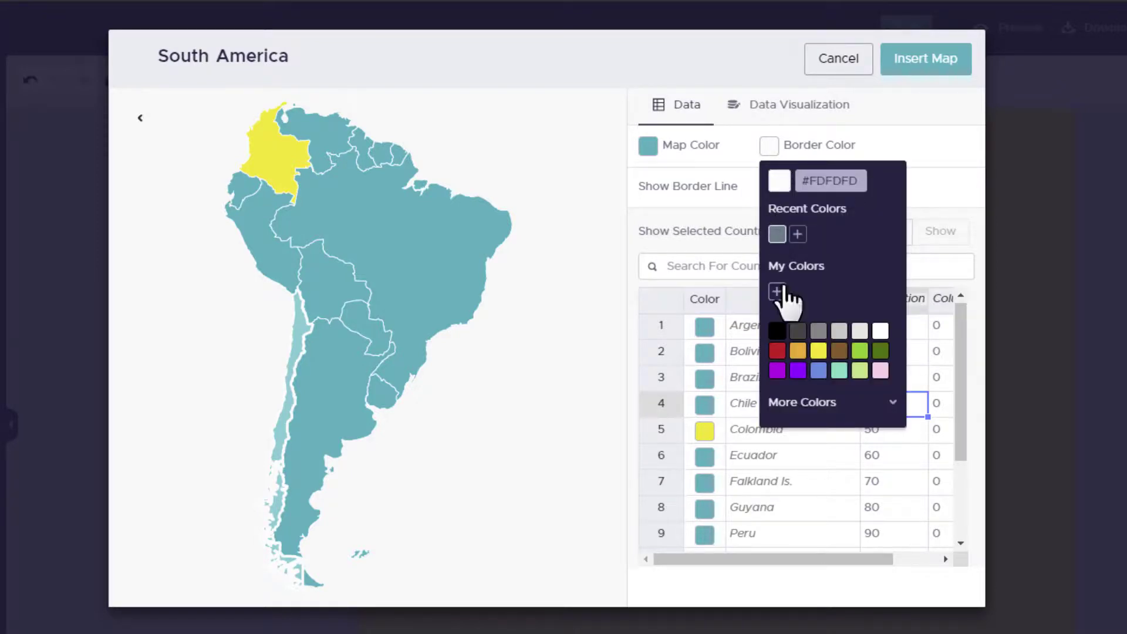
pyautogui.click(776, 331)
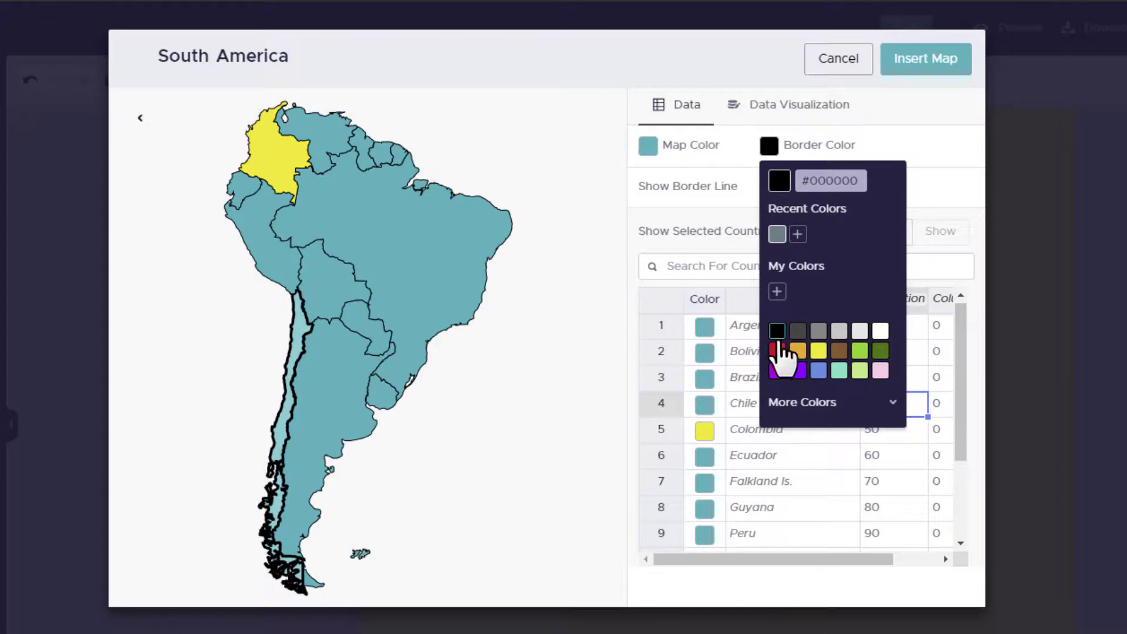
pyautogui.click(777, 351)
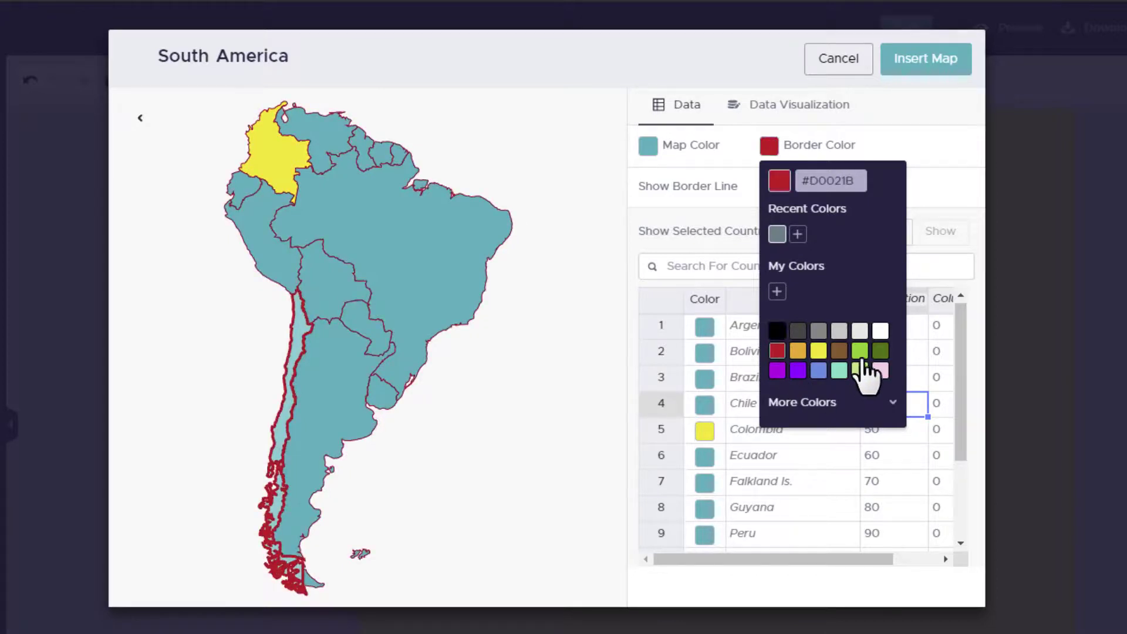
pyautogui.click(880, 333)
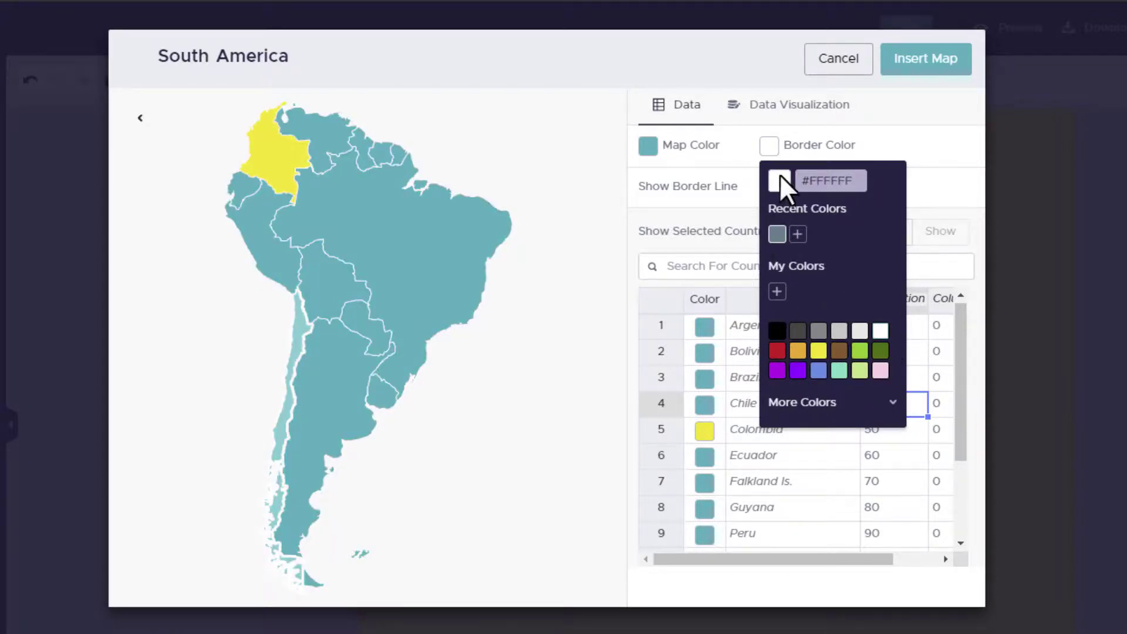
pyautogui.click(833, 143)
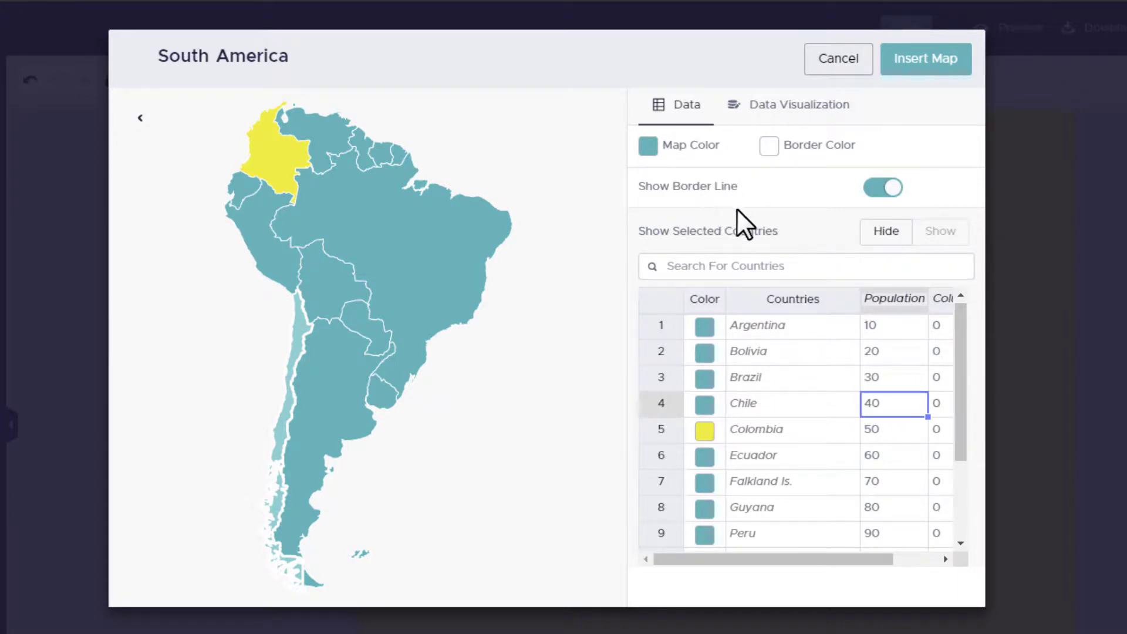
# Preview the South America map with and without its border lines, and leave them turned off.
pyautogui.click(883, 189)
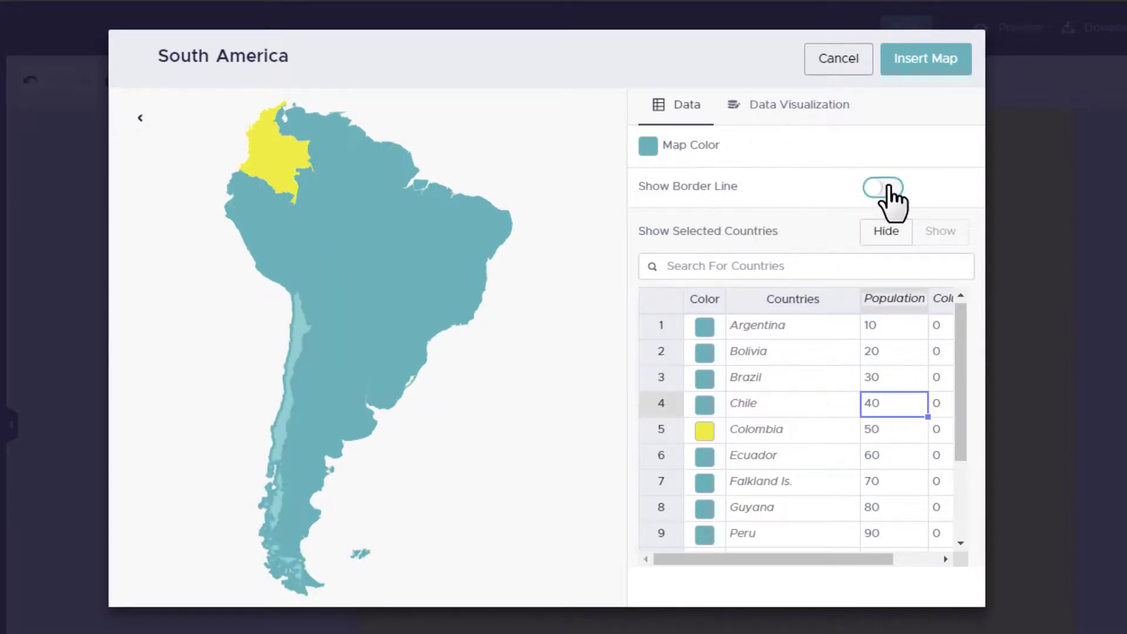
pyautogui.click(896, 195)
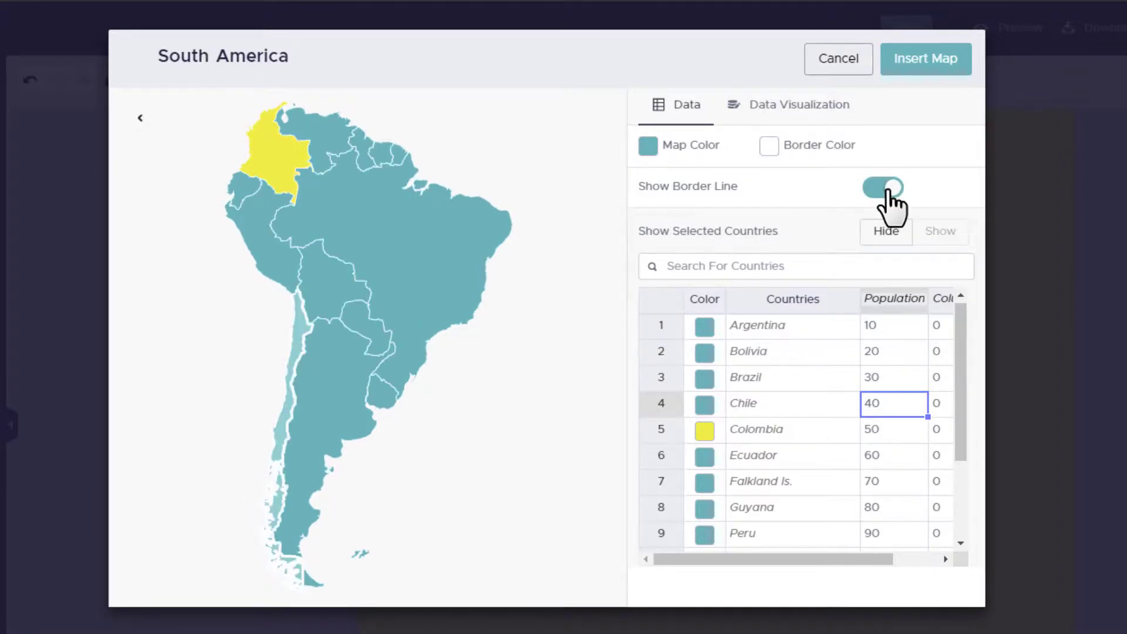
pyautogui.click(896, 195)
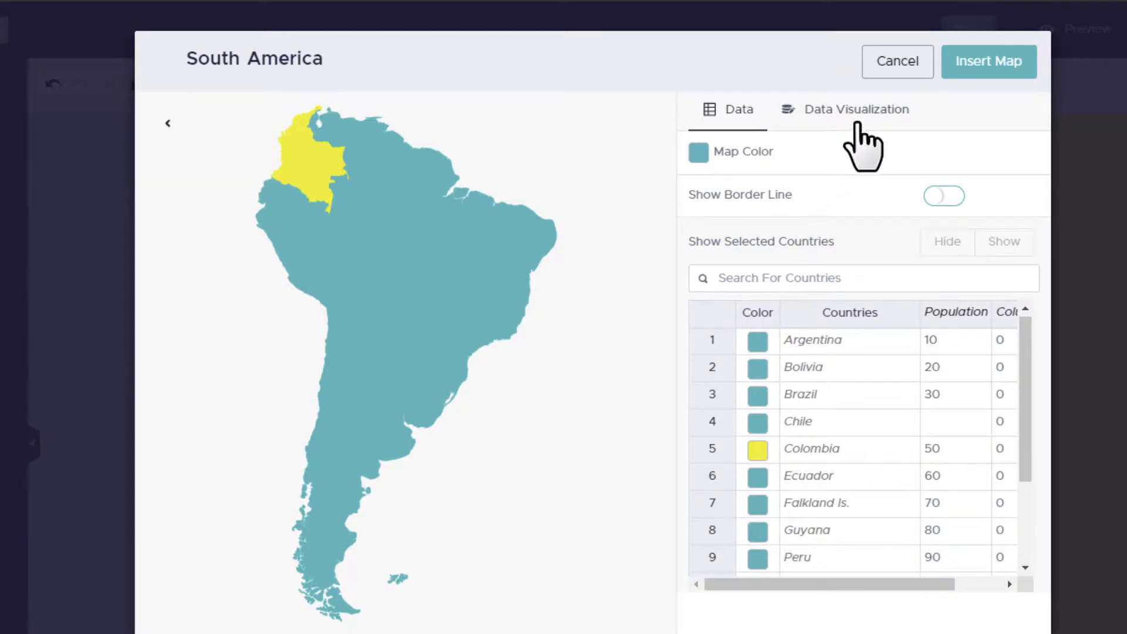
# Set the map's Caption on Hover to Dark in the data visualization settings and check the caption on Brazil.
pyautogui.click(857, 125)
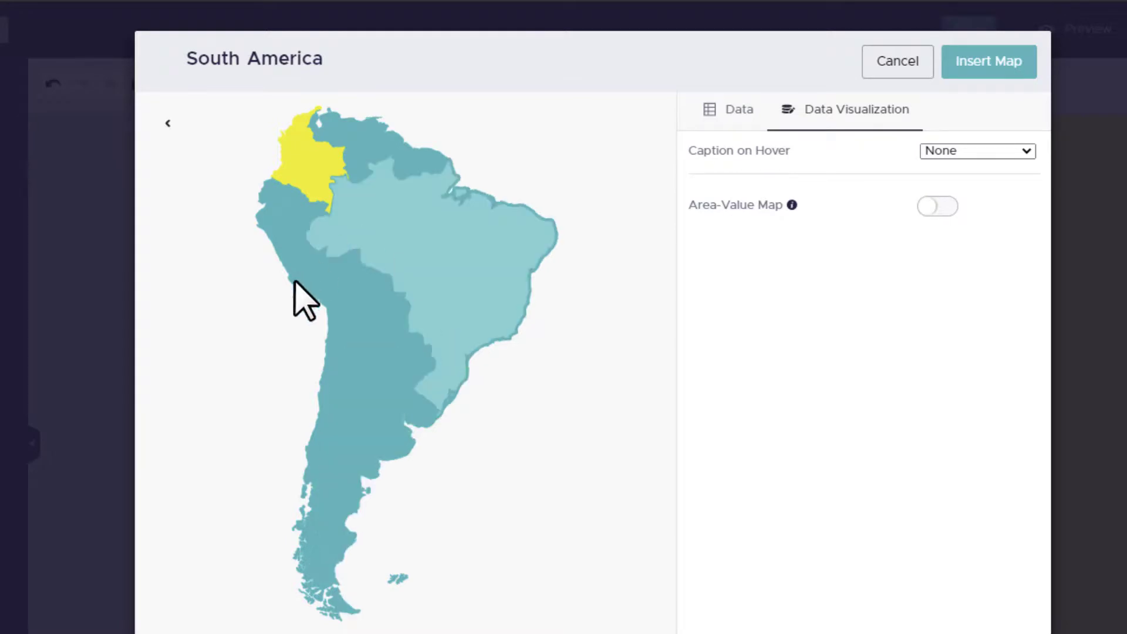
pyautogui.click(963, 154)
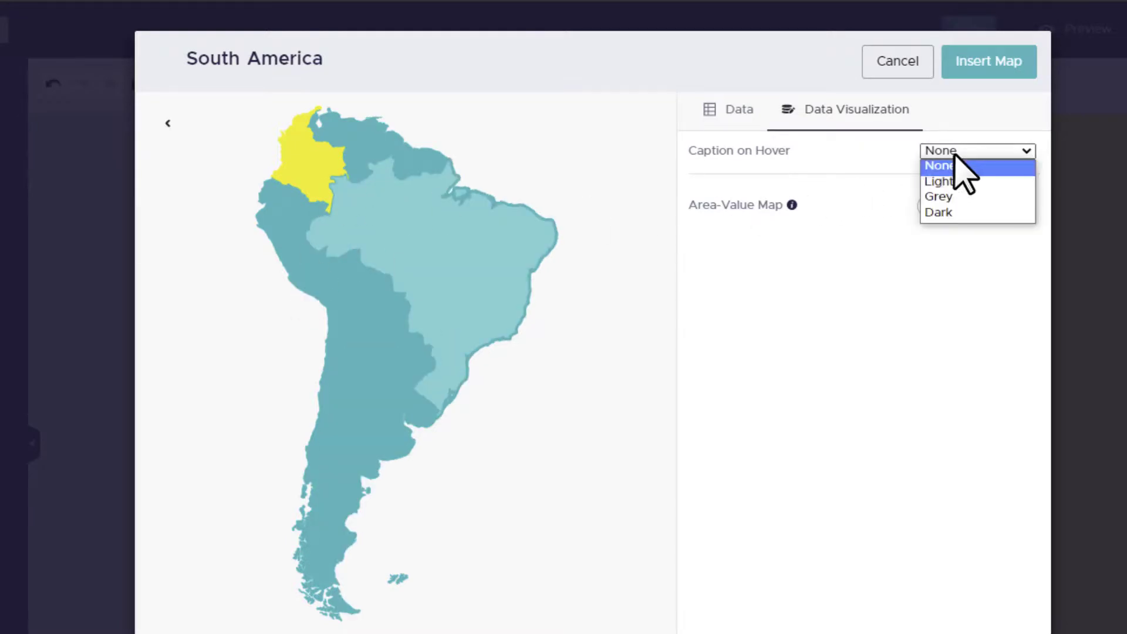
pyautogui.click(972, 215)
pyautogui.moveTo(491, 285)
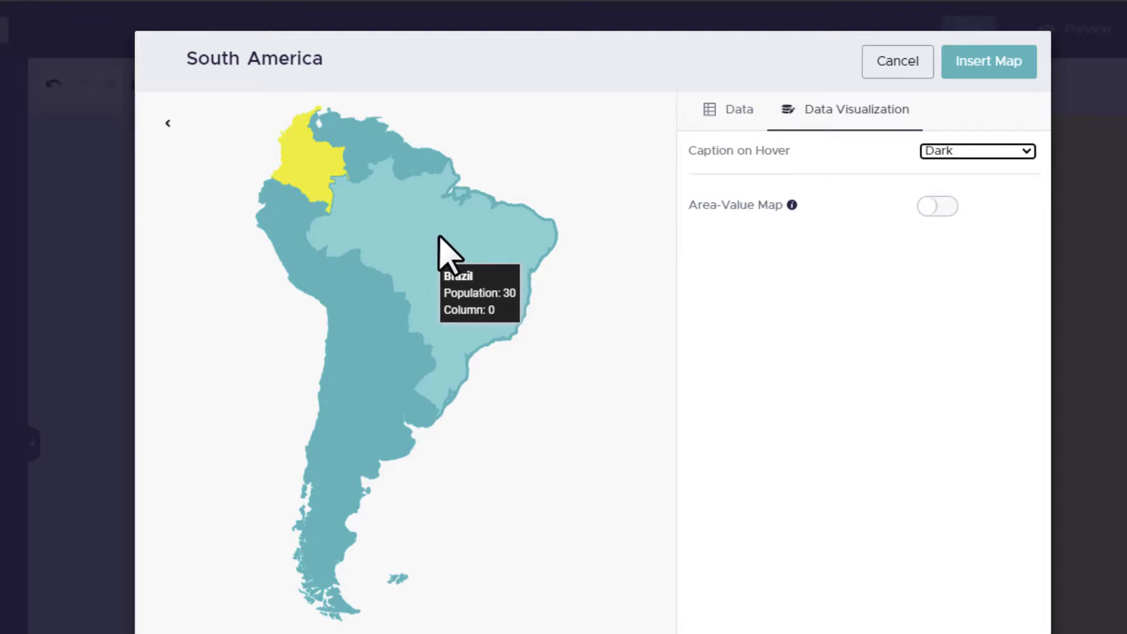
# Try the Grey and Light styles for Caption on Hover, and return it to Dark.
pyautogui.click(991, 151)
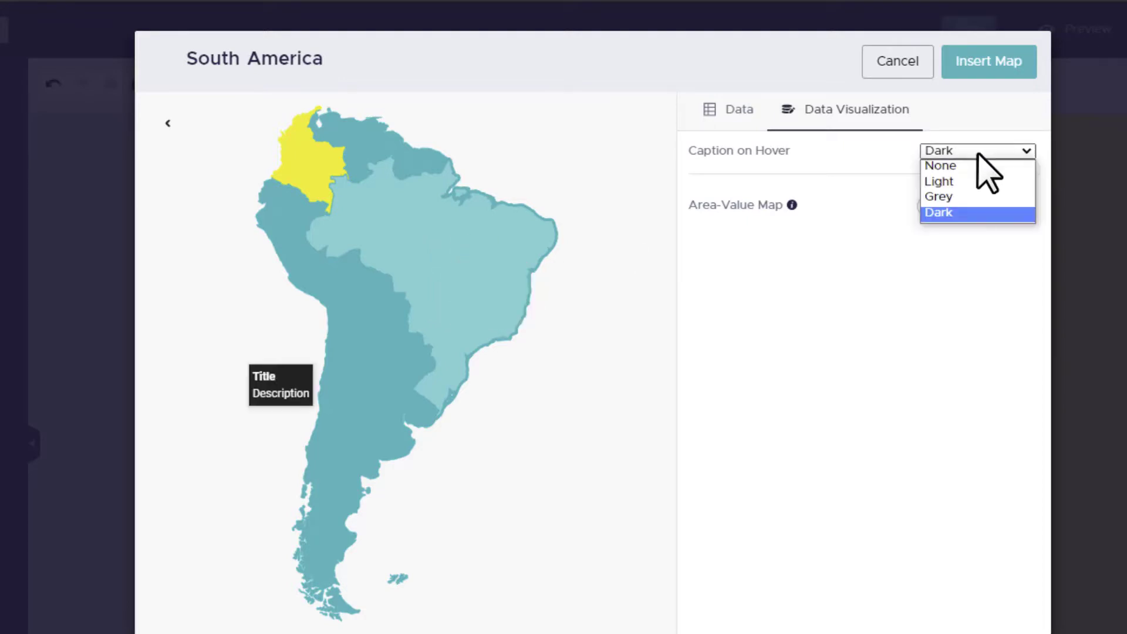
pyautogui.click(958, 195)
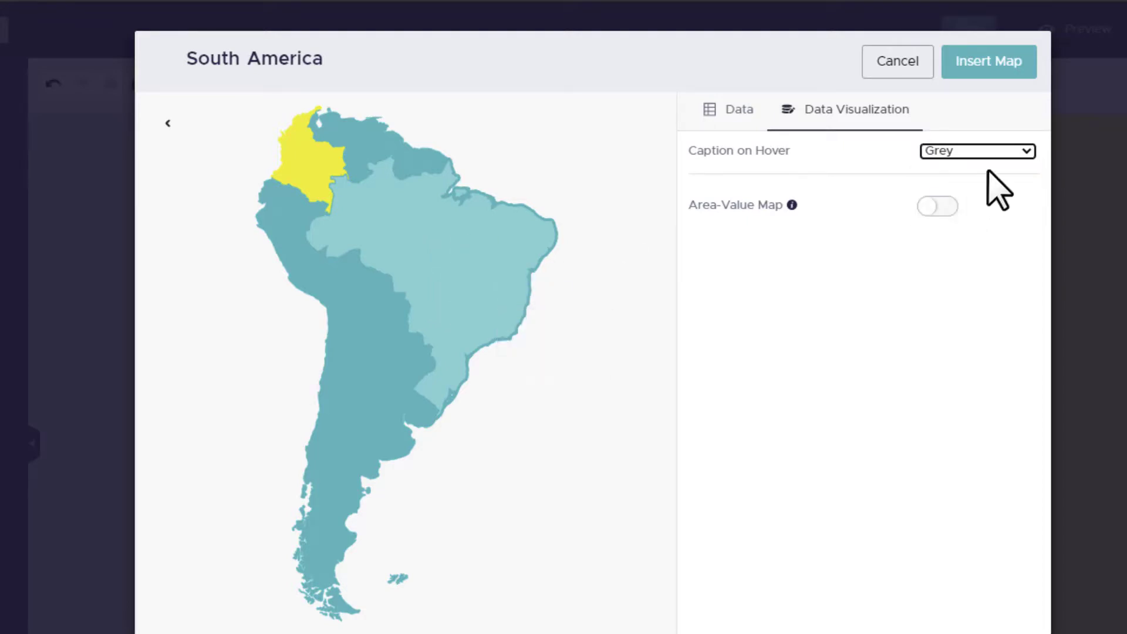
pyautogui.click(991, 153)
pyautogui.click(954, 181)
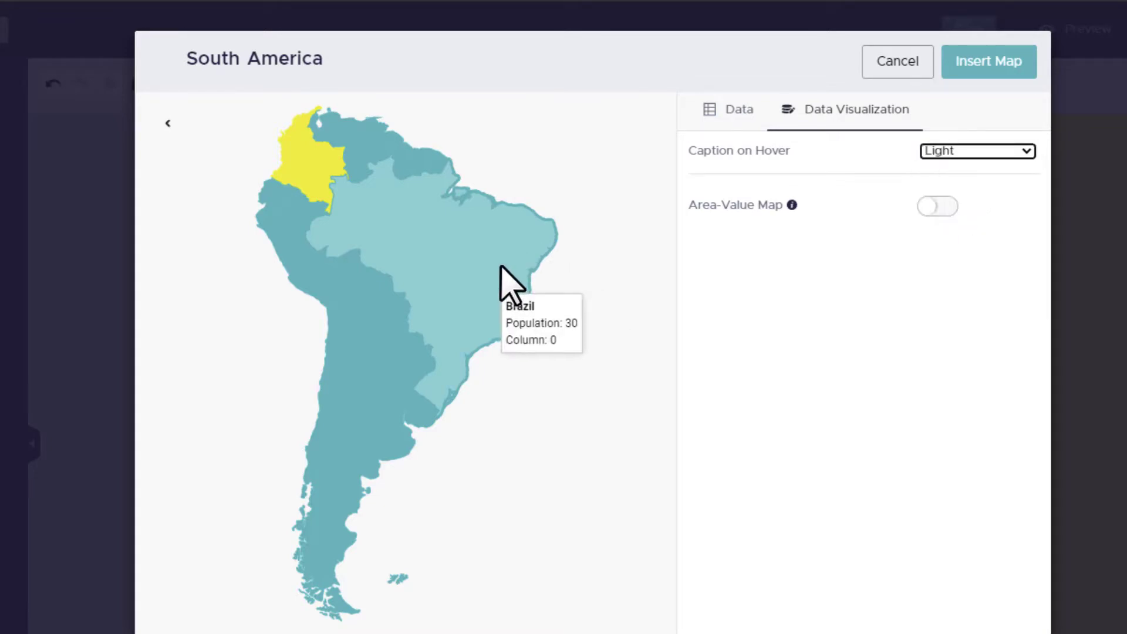
pyautogui.click(921, 156)
pyautogui.click(943, 183)
pyautogui.click(939, 210)
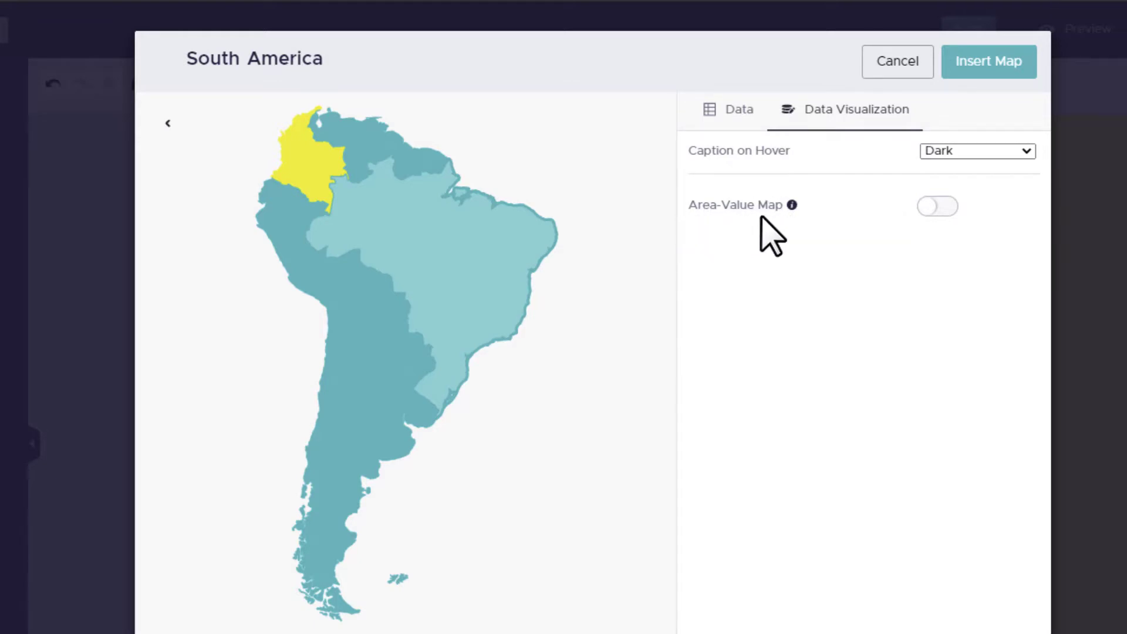
# Turn on the Area-Value Map and check the captions of several countries on the shaded map.
pyautogui.click(937, 207)
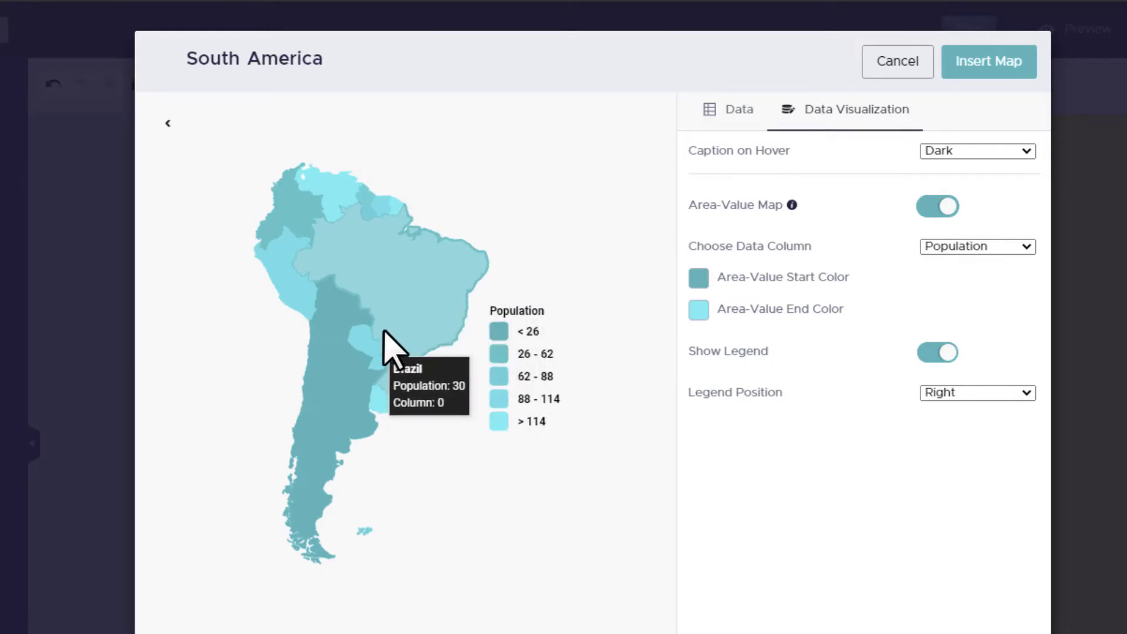
pyautogui.moveTo(372, 351)
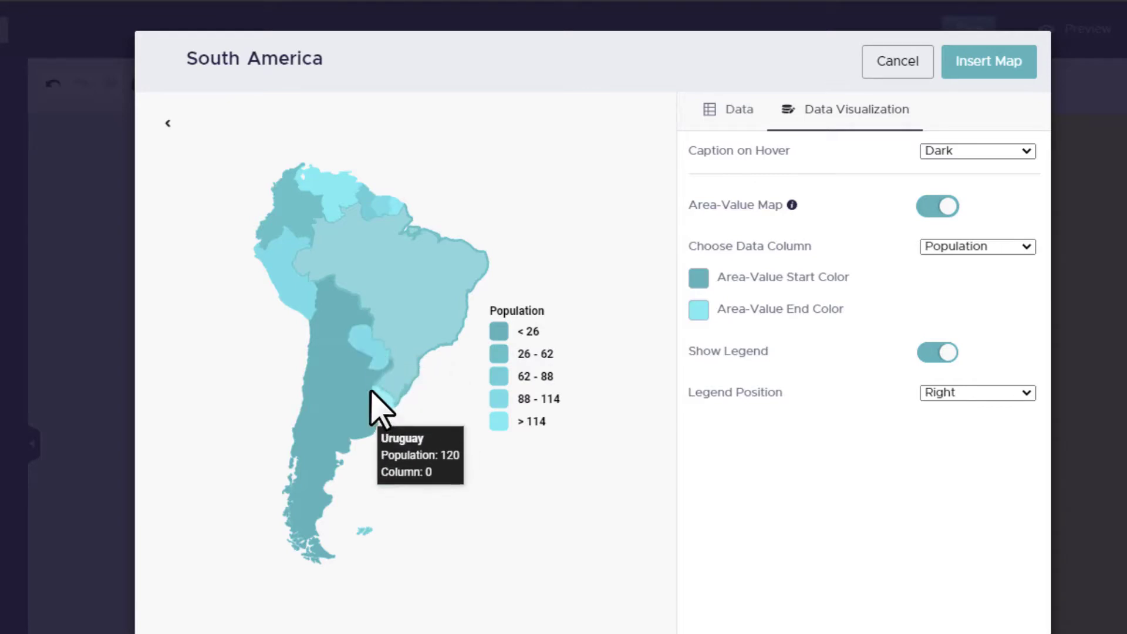
pyautogui.moveTo(334, 311)
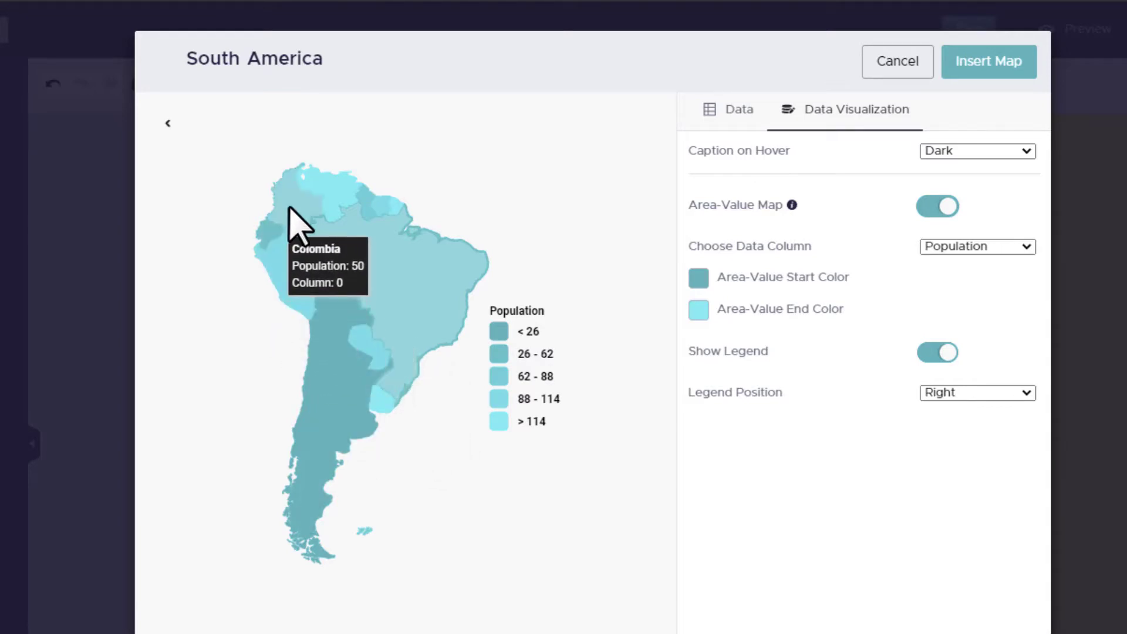
pyautogui.moveTo(275, 272)
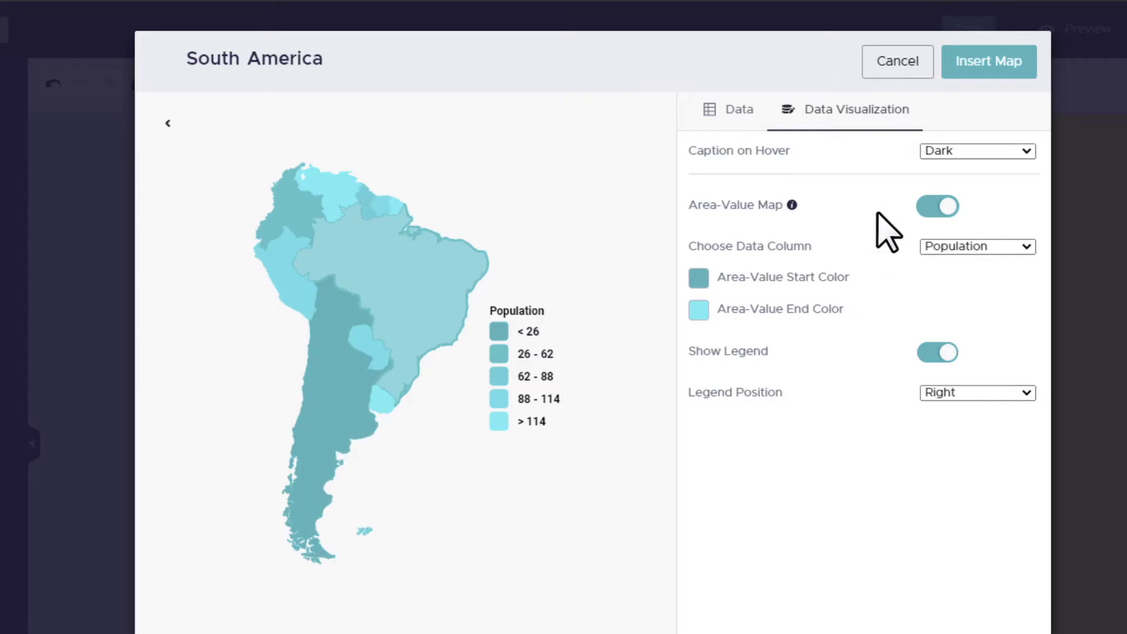
pyautogui.moveTo(326, 187)
# Set the Area-Value Start Color to black, #000000, and check the recolored map.
pyautogui.click(704, 280)
pyautogui.click(707, 473)
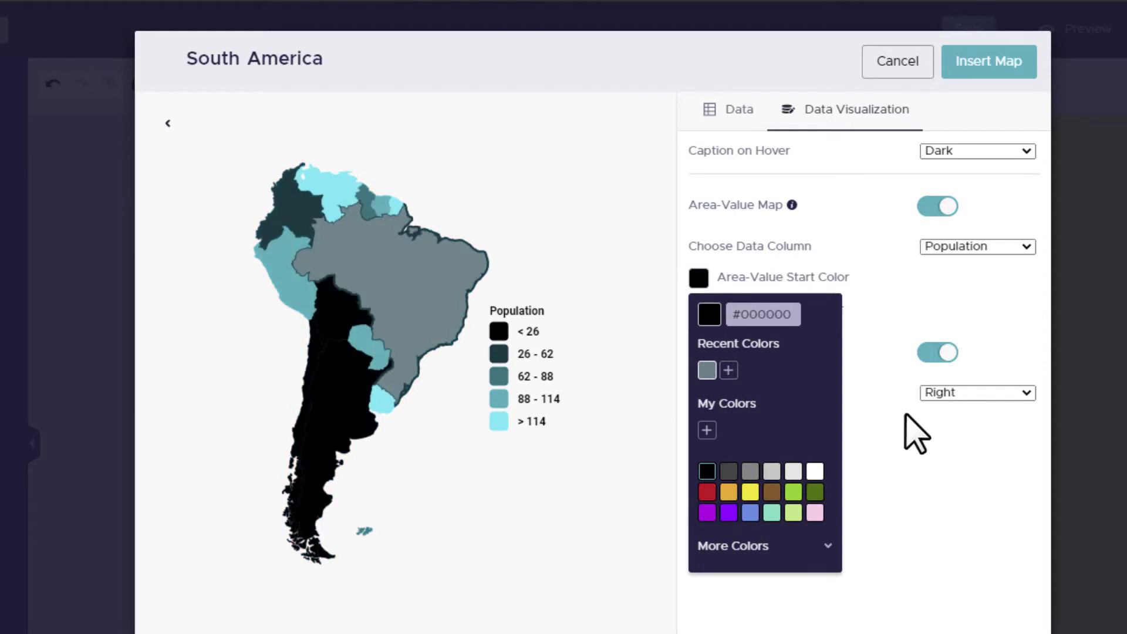
pyautogui.click(907, 429)
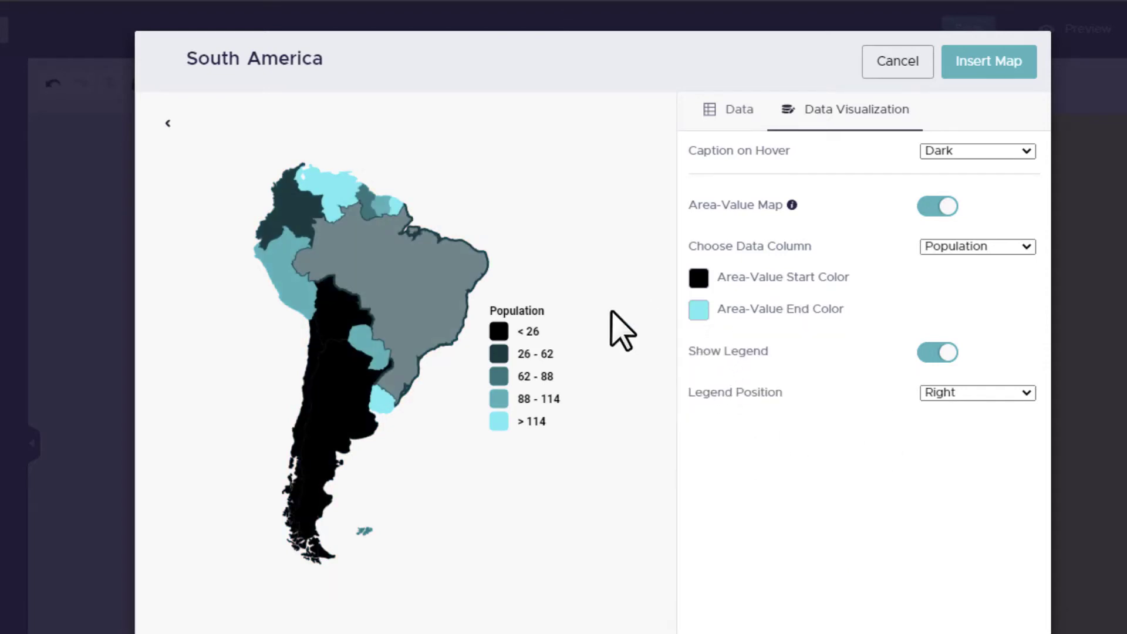
pyautogui.moveTo(407, 347)
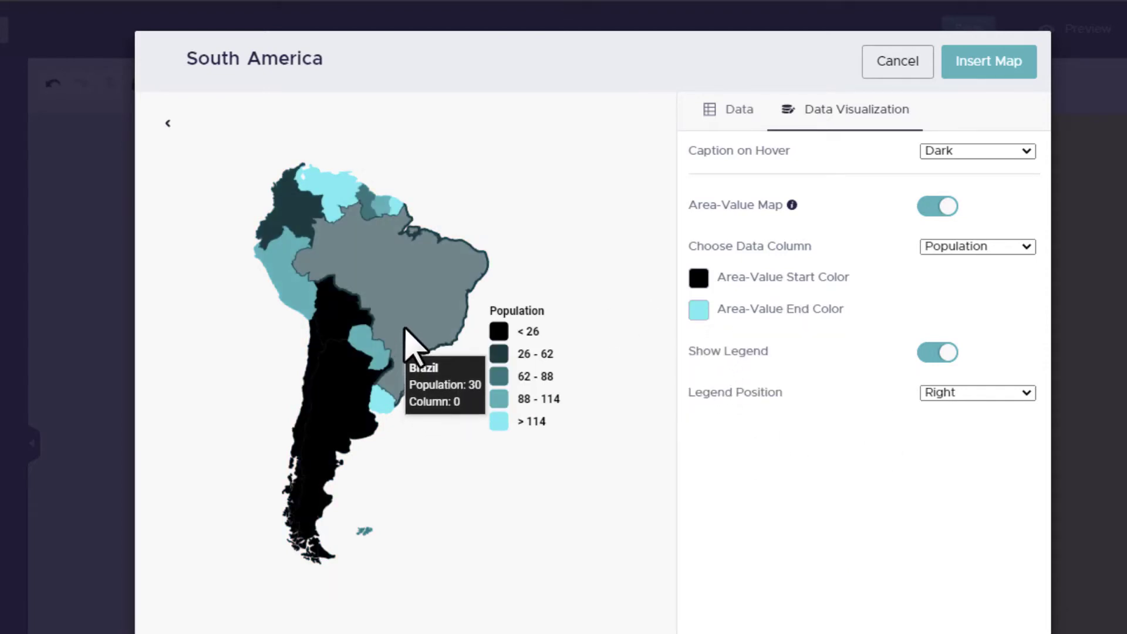
# Turn the map's legend off and on again, and open the choices for the legend position.
pyautogui.click(947, 354)
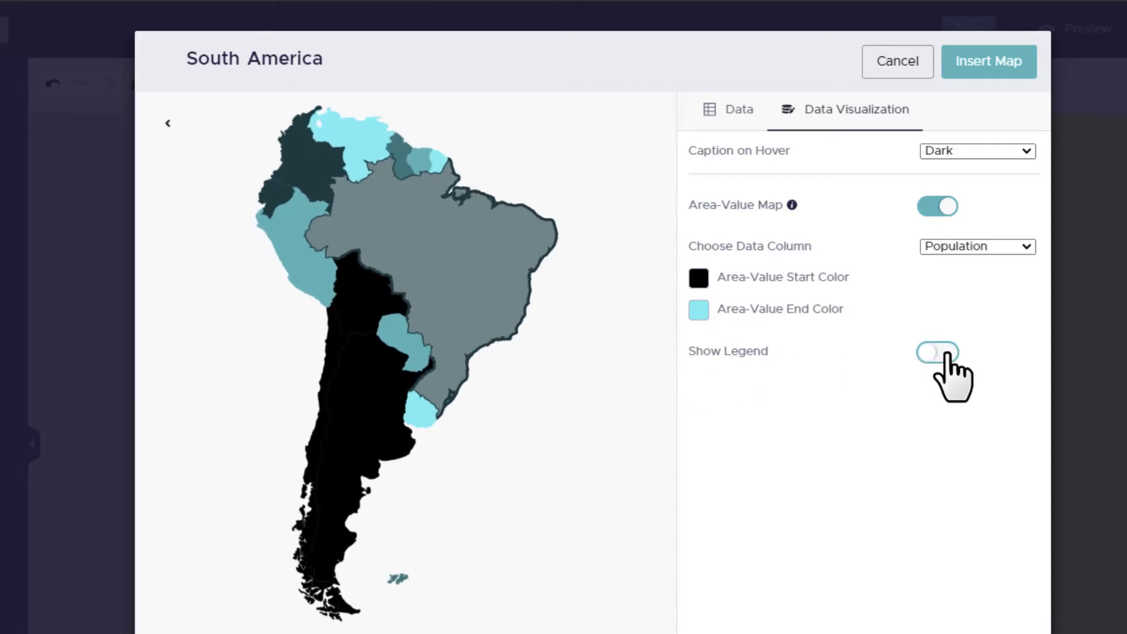
pyautogui.click(934, 352)
pyautogui.click(974, 395)
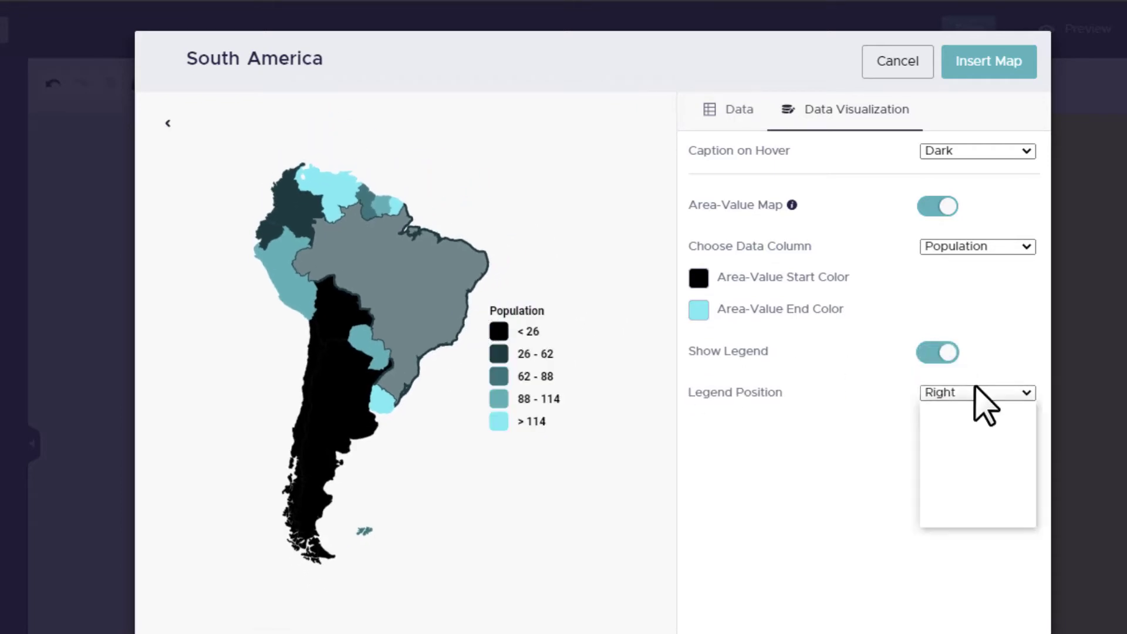